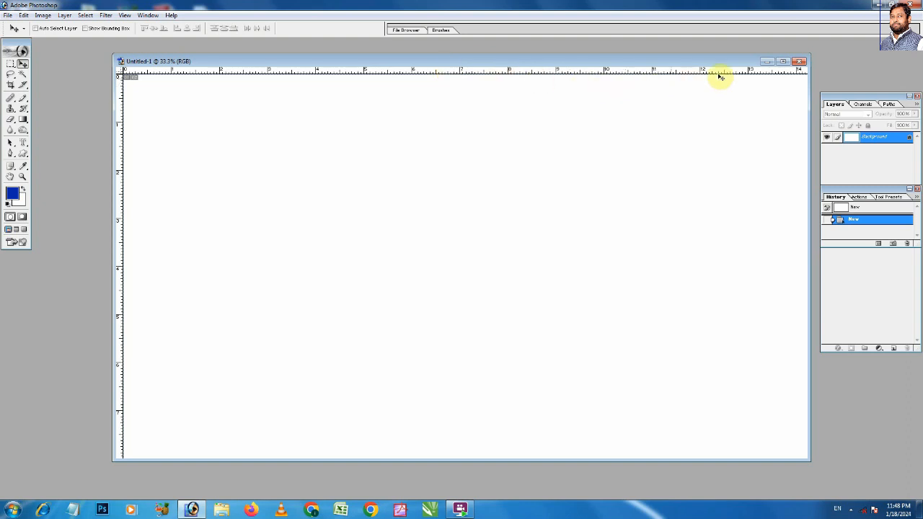
Step: Maximize the document window and place a vertical and a horizontal guide through the exact centre of the canvas, leaving nothing selected
click(781, 62)
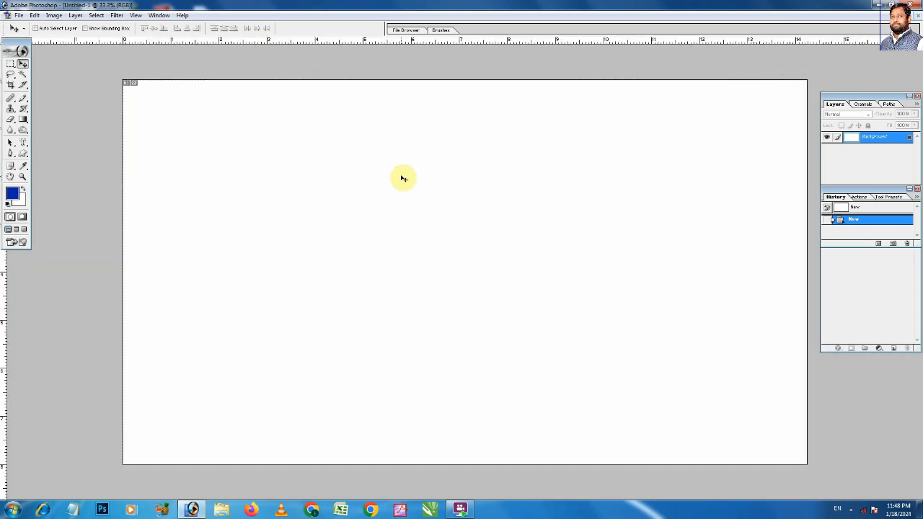
key(ctrl+a)
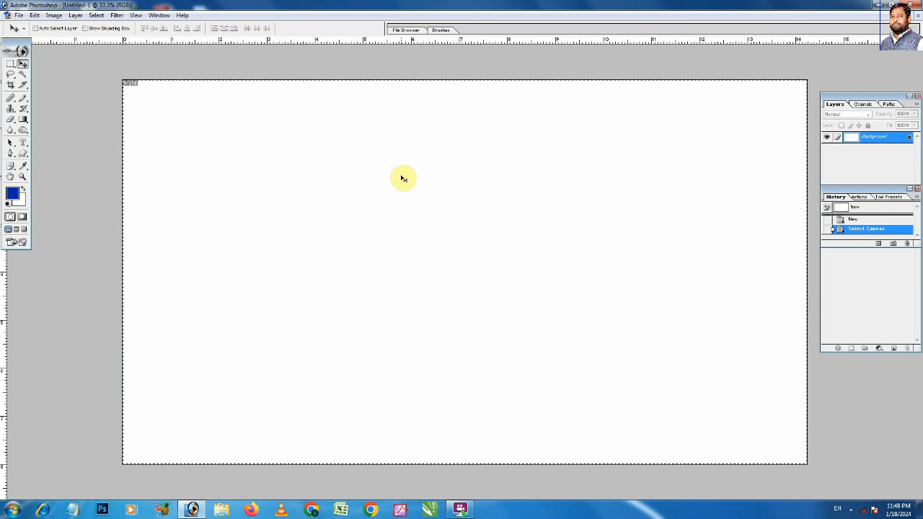
key(ctrl+t)
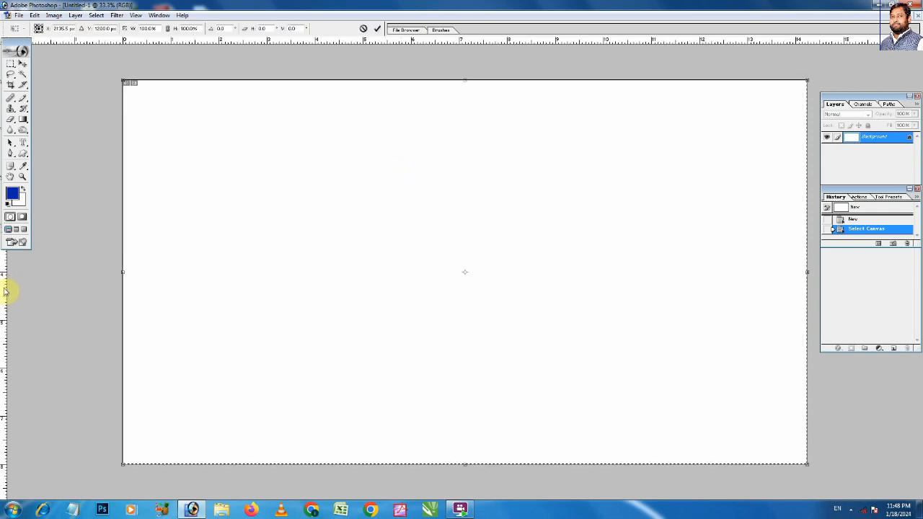
drag(312, 286, 461, 295)
drag(133, 41, 118, 271)
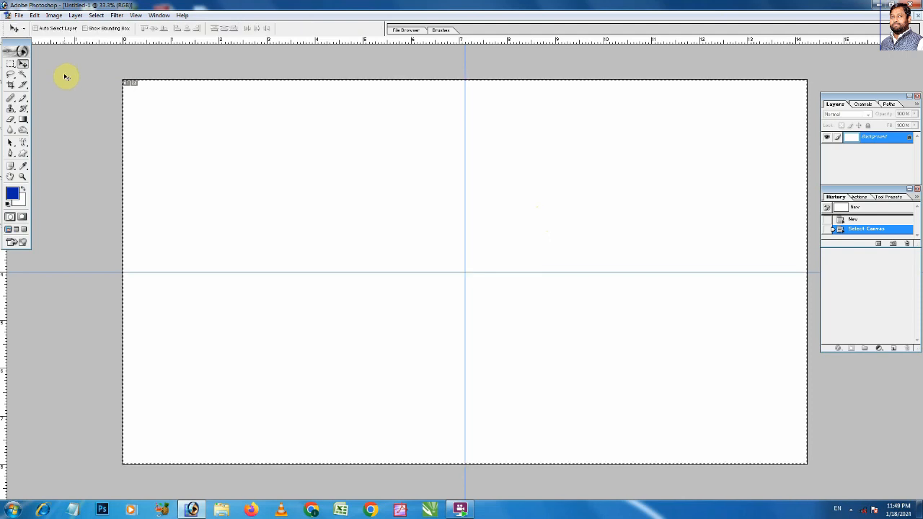
key(Escape)
key(ctrl+d)
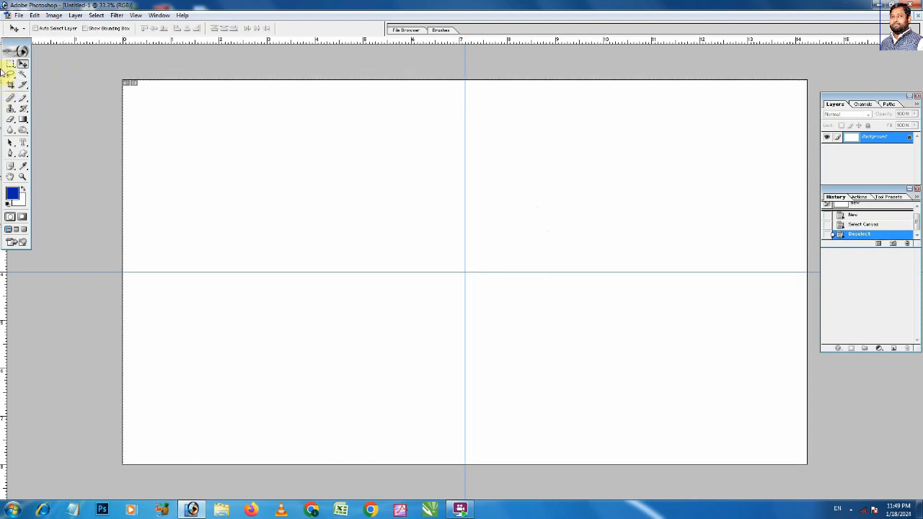
Step: Place a vertical guide at the centre of the canvas's left half, using a marquee selection of the upper-left quadrant, then deselect
click(10, 64)
drag(160, 101, 465, 272)
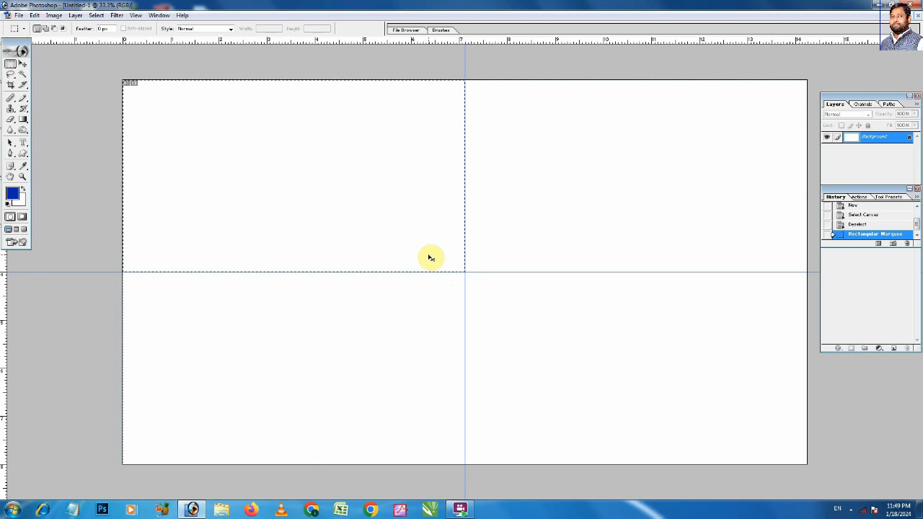
key(ctrl+t)
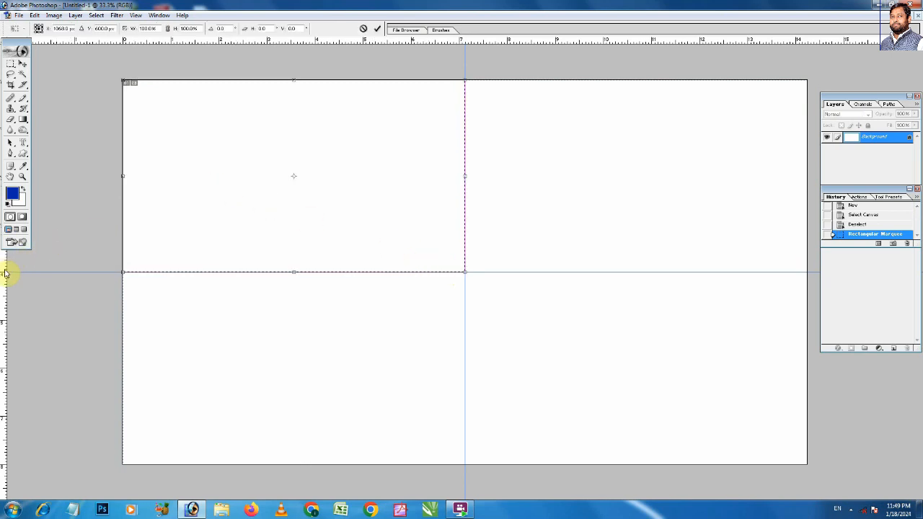
drag(277, 295, 292, 298)
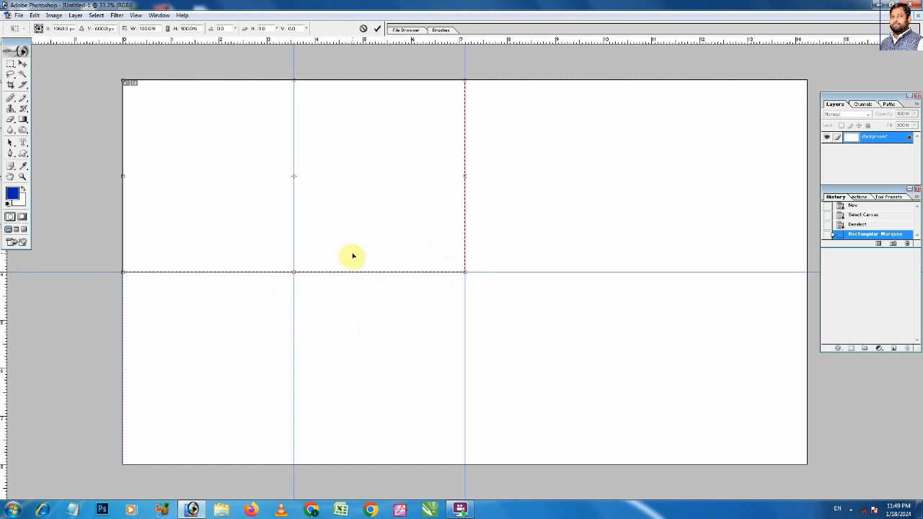
key(Escape)
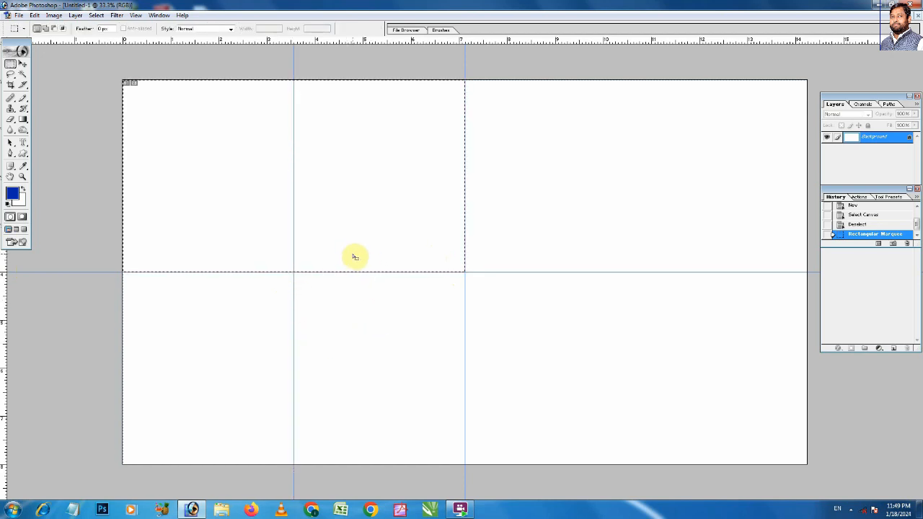
key(ctrl+d)
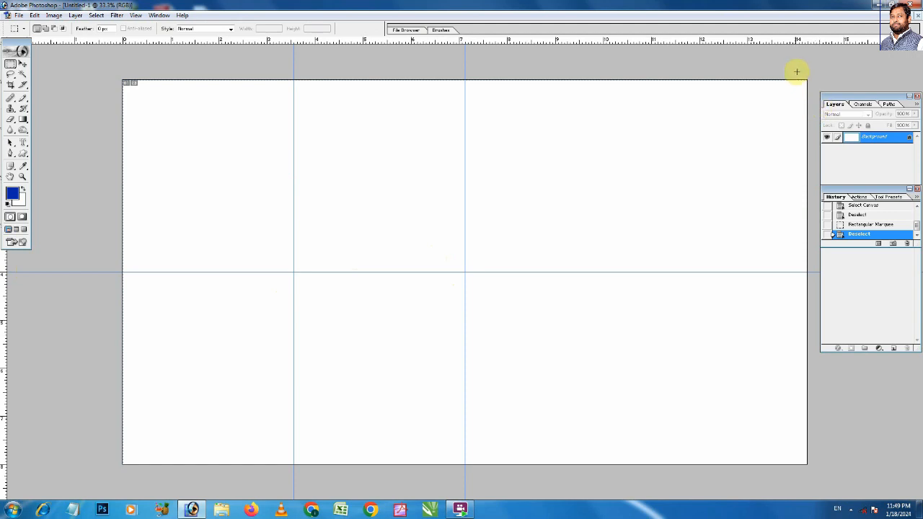
Step: Place a vertical guide at the centre of the canvas's right half, using a marquee of the upper-right quadrant, and deselect, keeping guides shown
drag(824, 64, 467, 270)
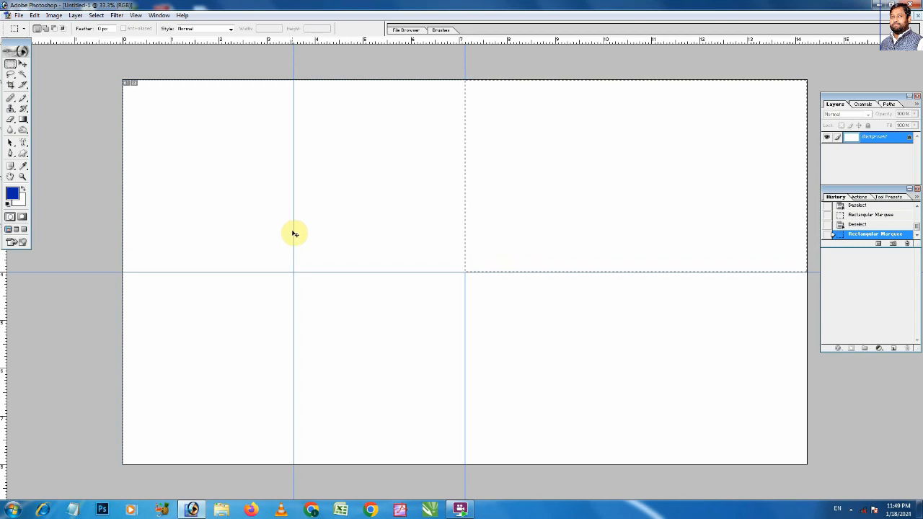
key(ctrl+t)
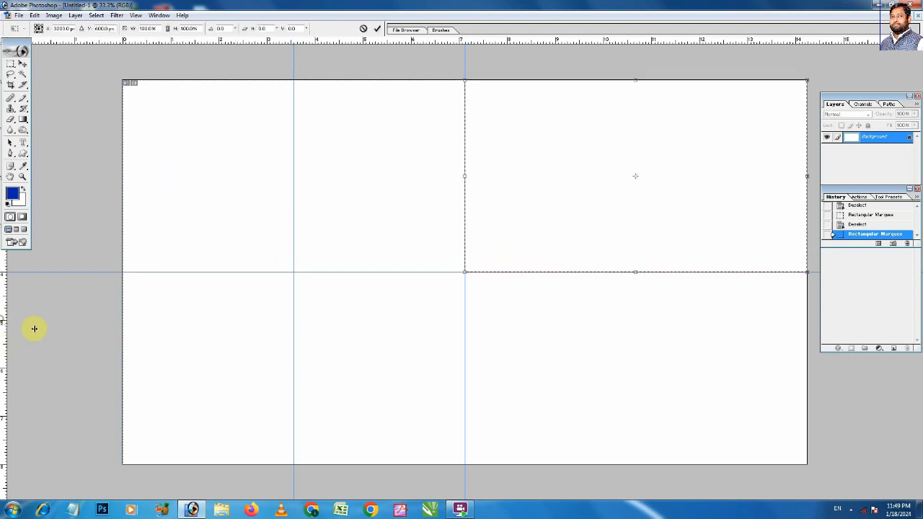
drag(628, 335, 636, 337)
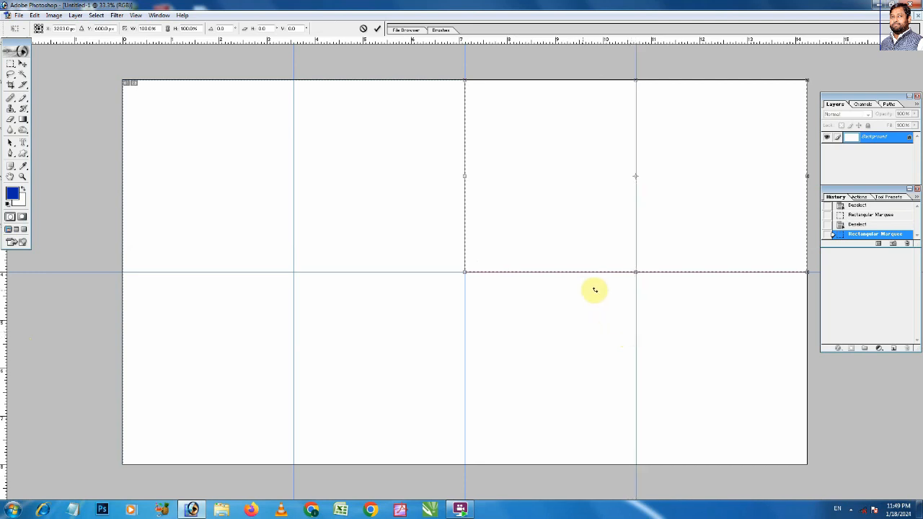
key(Return)
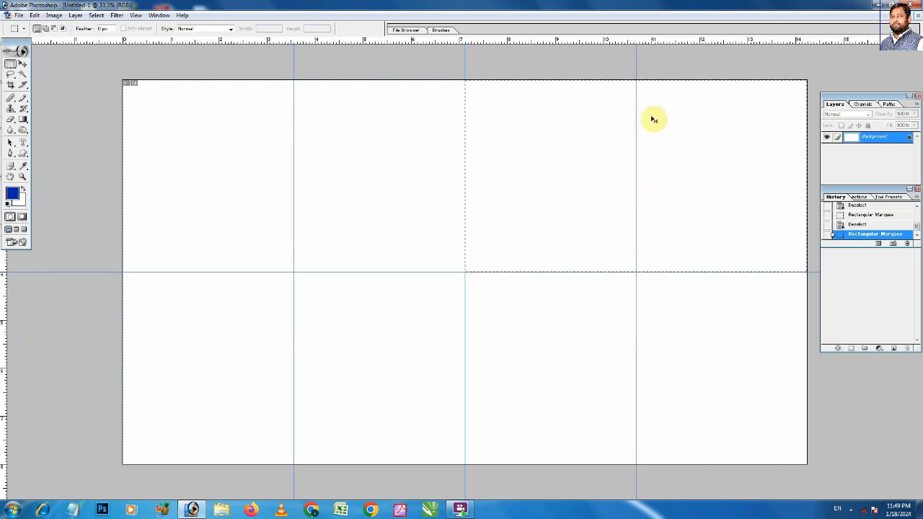
key(ctrl+d)
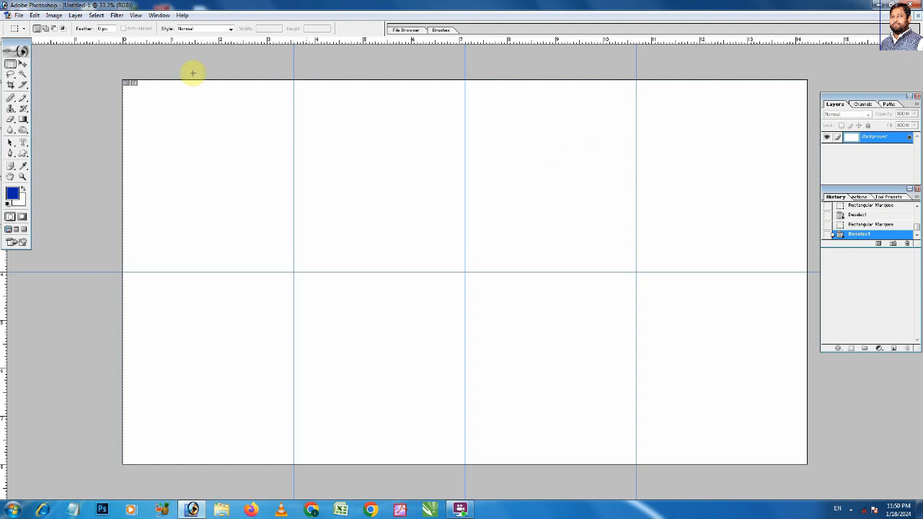
key(ctrl+h)
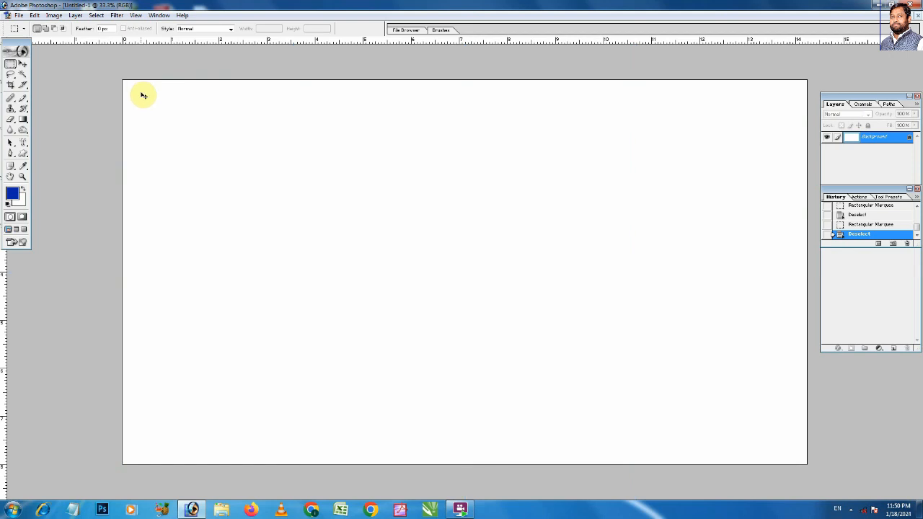
key(ctrl+h)
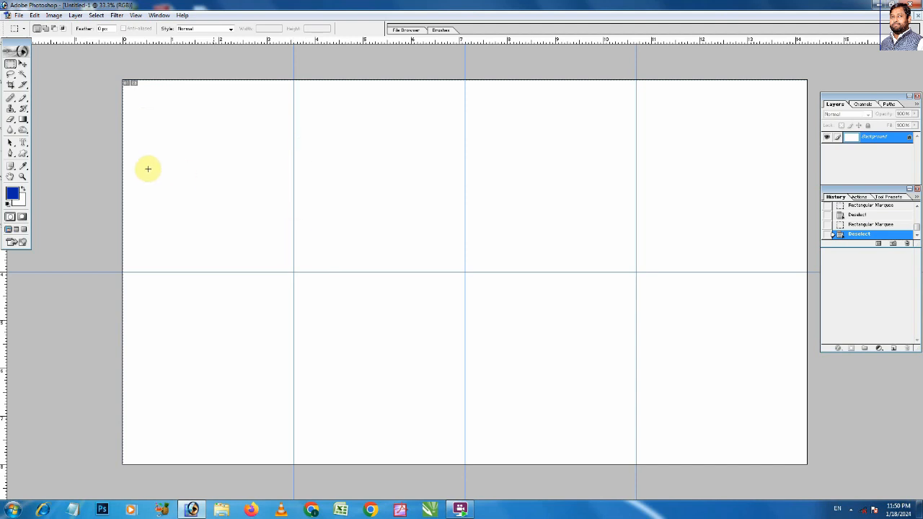
Step: Set the foreground colour to dark blue 021E98
click(11, 194)
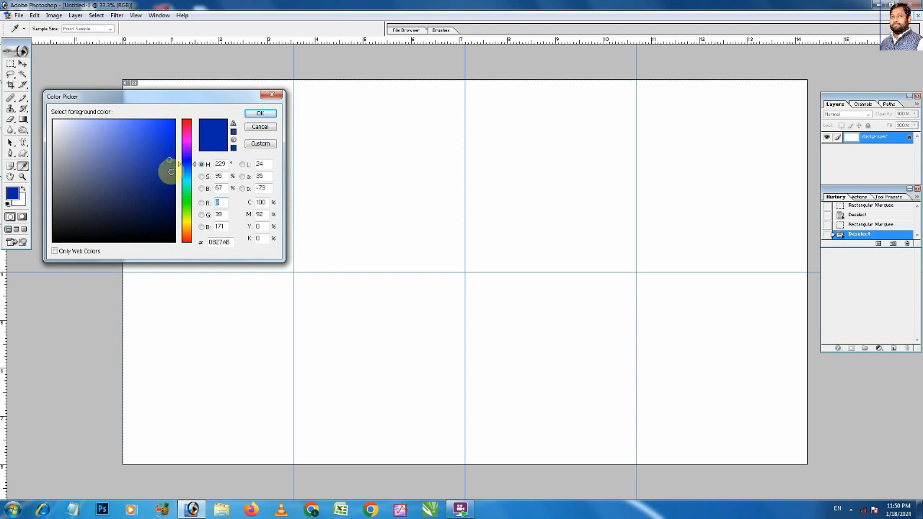
click(172, 168)
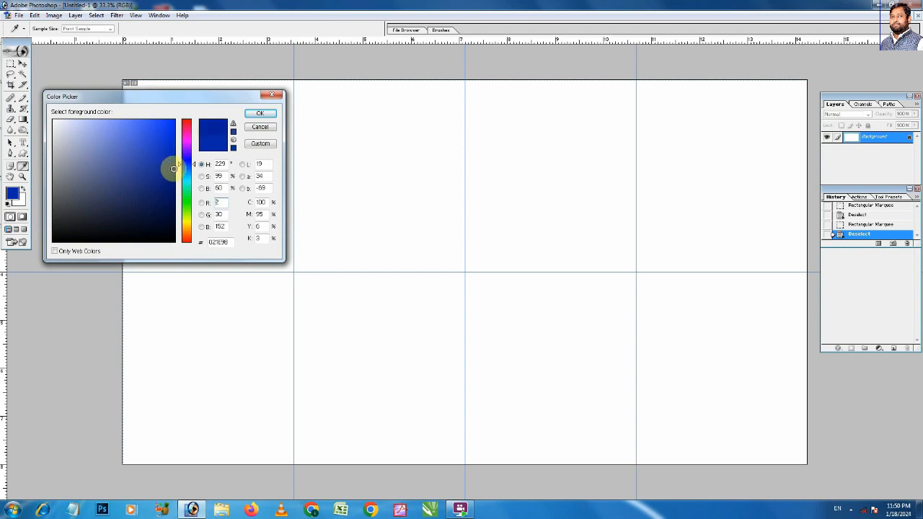
click(260, 113)
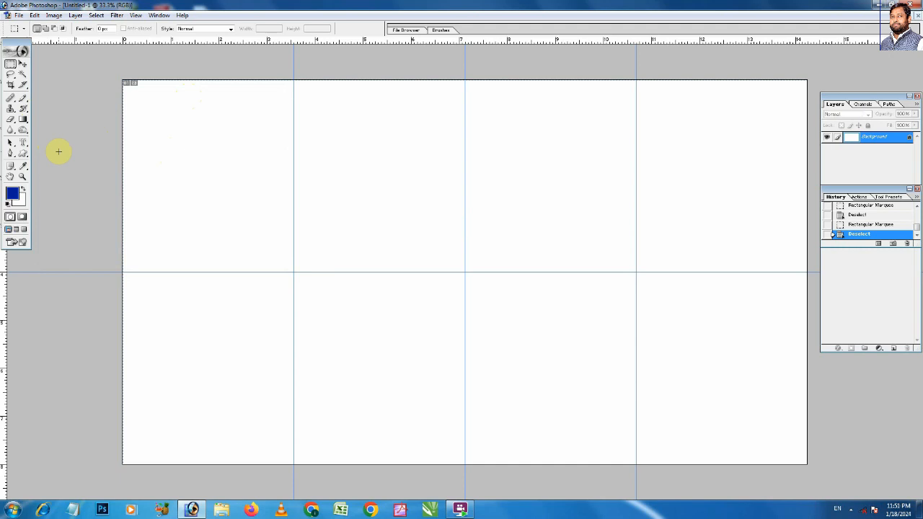
Step: Start a Pen tool path for a letter F in the upper-left grid cell, tracing its top edge and both rounded arms
key(p)
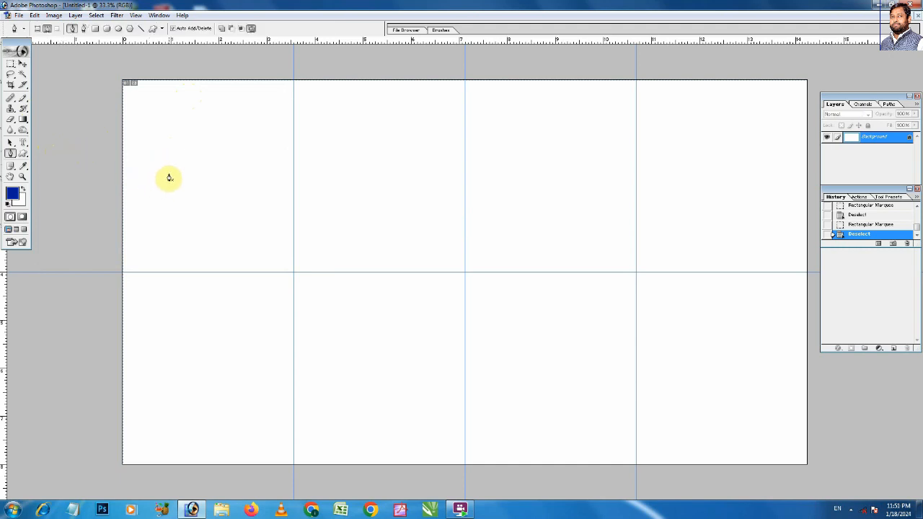
click(163, 126)
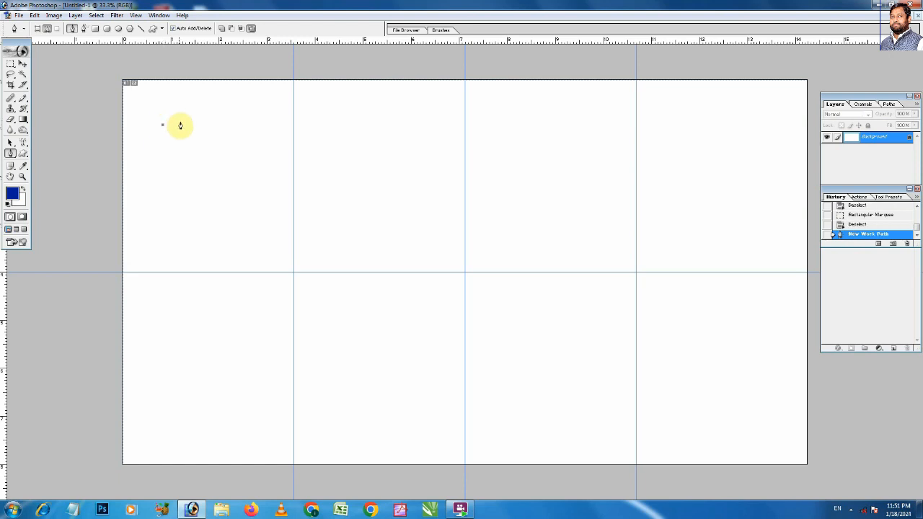
mouse_move(182, 126)
mouse_down()
mouse_move(207, 121)
mouse_move(210, 141)
mouse_move(177, 141)
mouse_up()
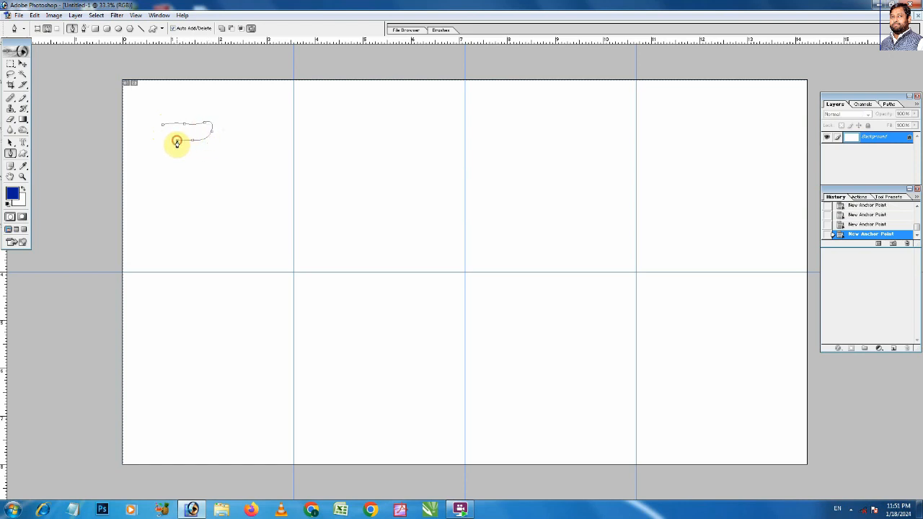
click(177, 155)
click(199, 156)
drag(207, 156, 183, 173)
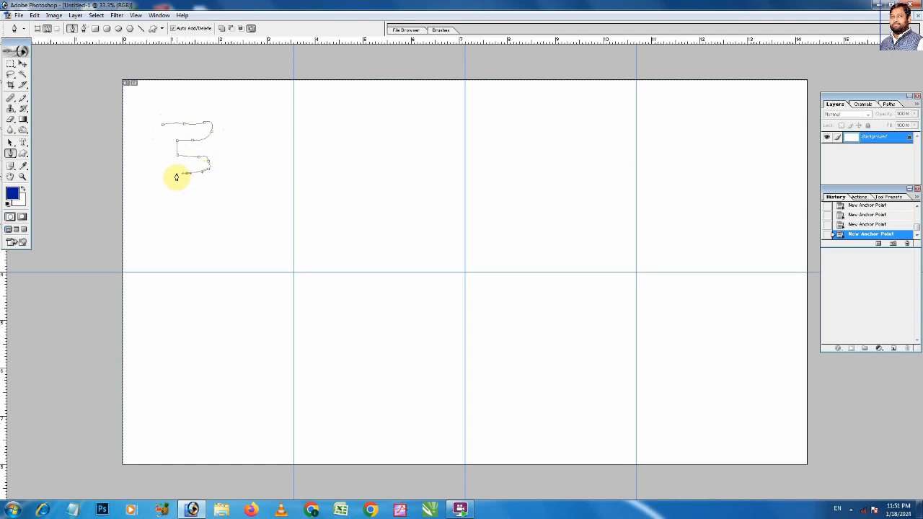
click(175, 173)
Step: Trace the stem of the letter F down and back up to its top corner, and close the path at its starting point
click(171, 207)
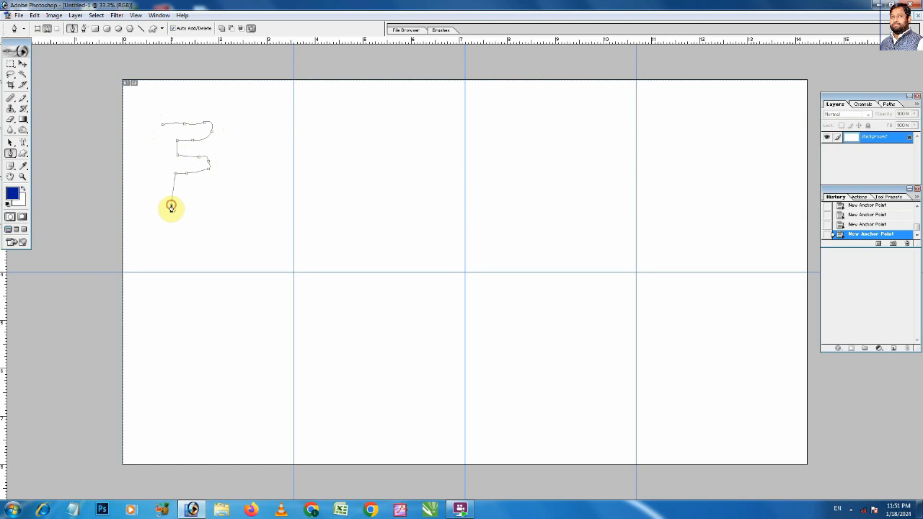
key(ctrl+z)
click(175, 209)
drag(160, 210, 156, 209)
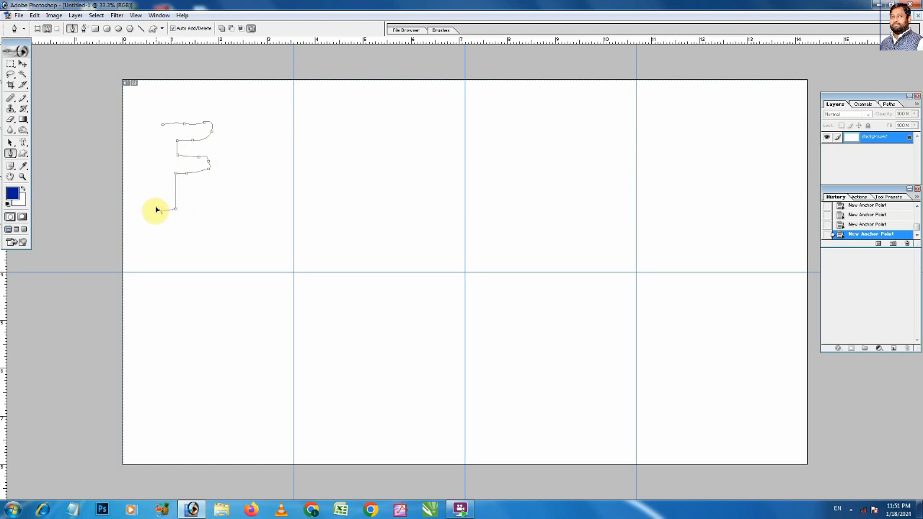
click(155, 134)
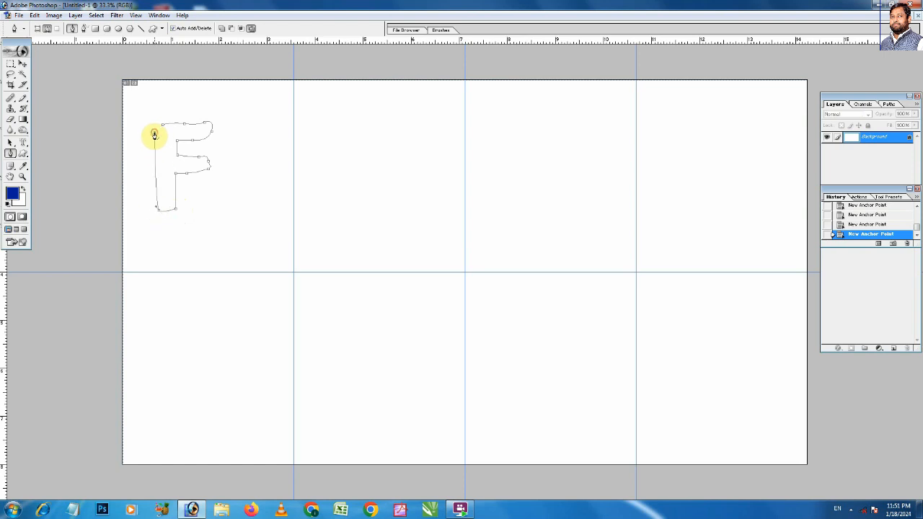
key(ctrl+z)
click(157, 125)
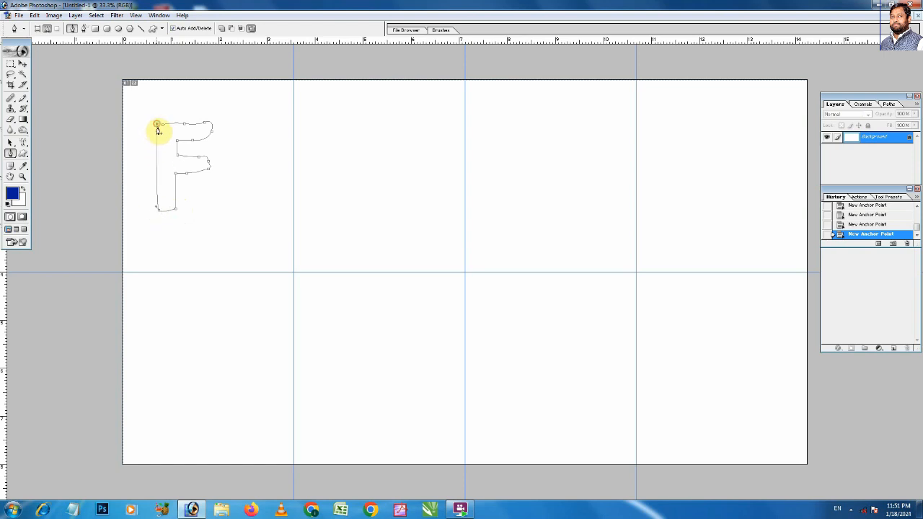
click(162, 125)
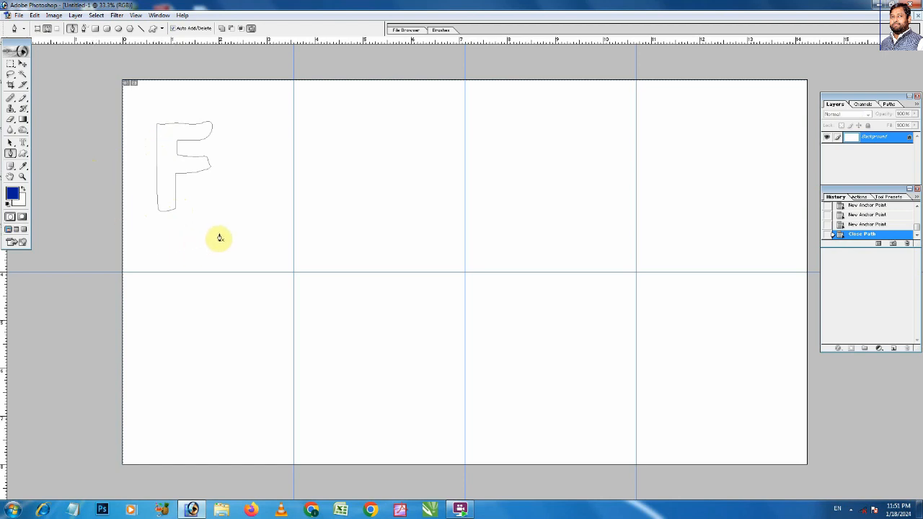
Step: Convert the F path into a selection and copy the selected area to a new layer
key(ctrl+Return)
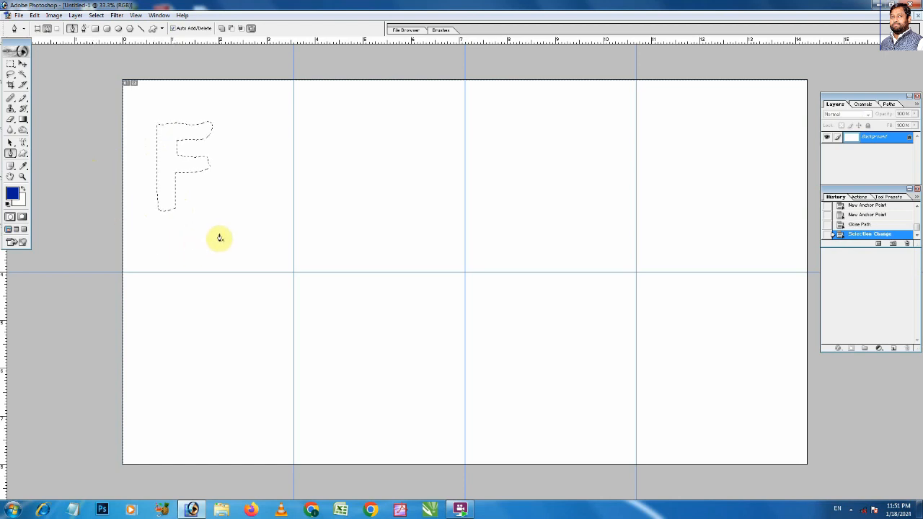
key(ctrl+j)
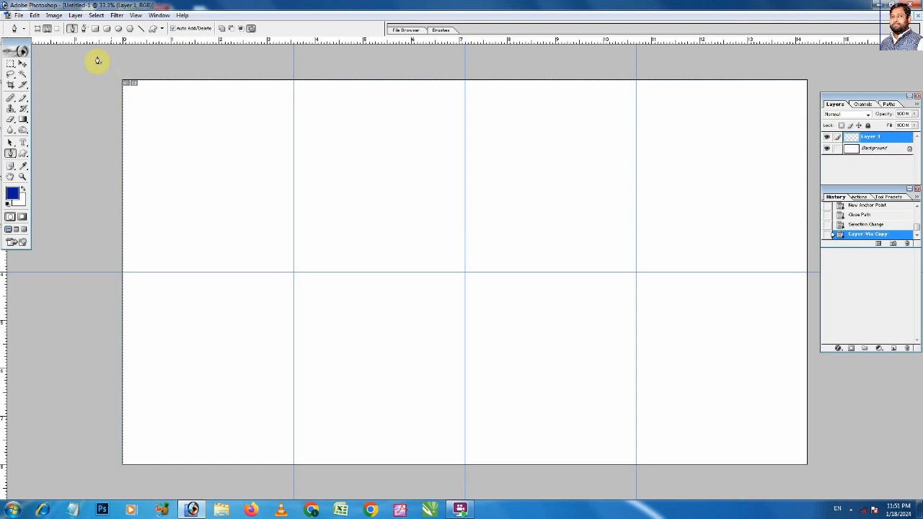
Step: Stroke the F shape on Layer 1 in dark blue, located Outside, with Normal blending at 100% opacity
click(34, 16)
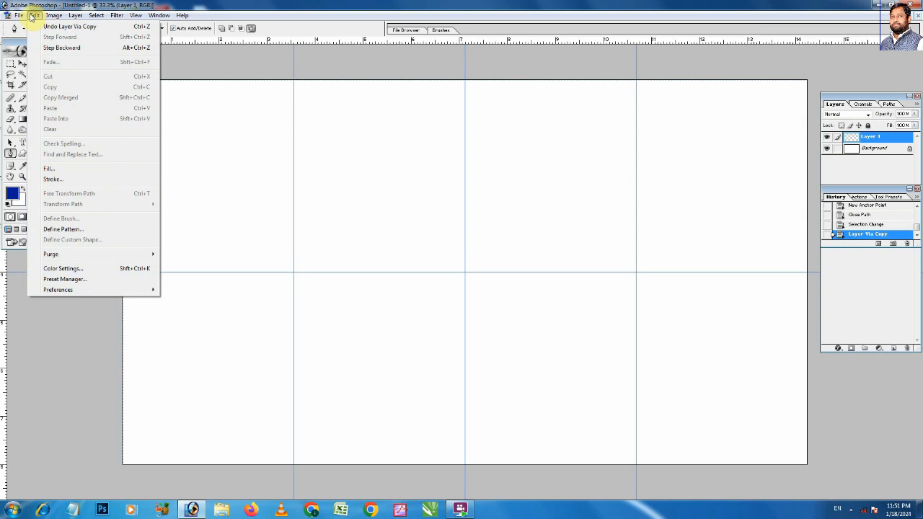
click(67, 180)
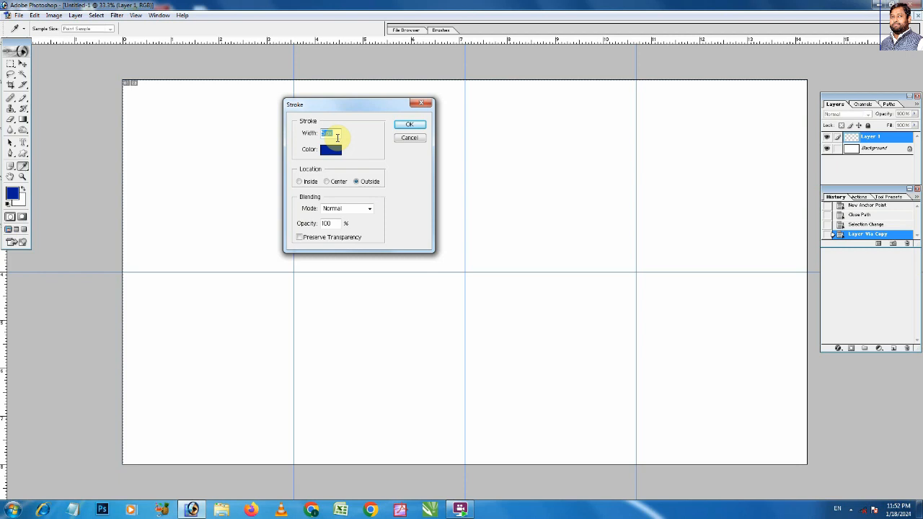
click(411, 125)
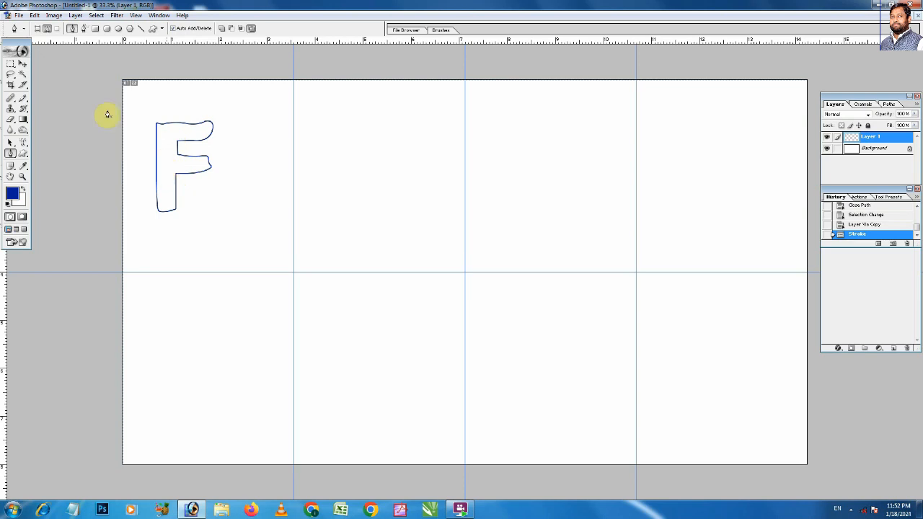
Step: Clear the white fill inside the letter F on Layer 1 using a Magic Wand selection, and deselect
click(24, 74)
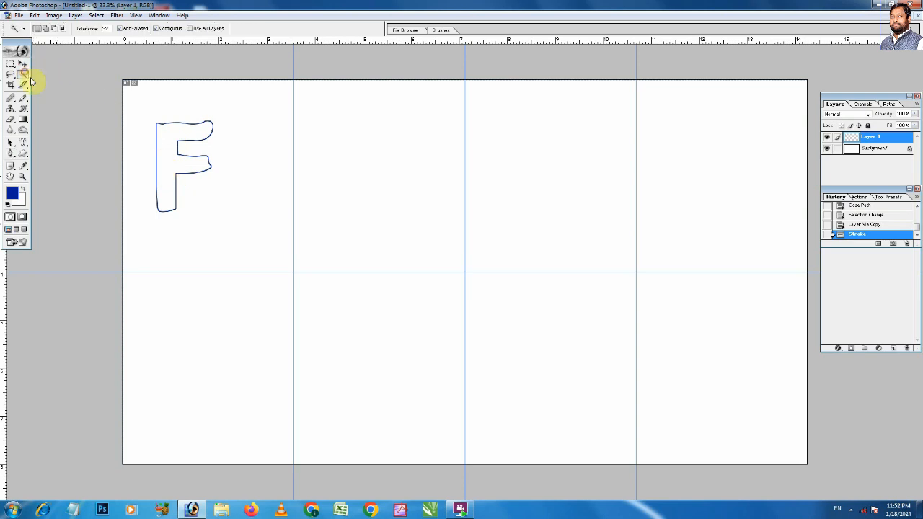
click(167, 165)
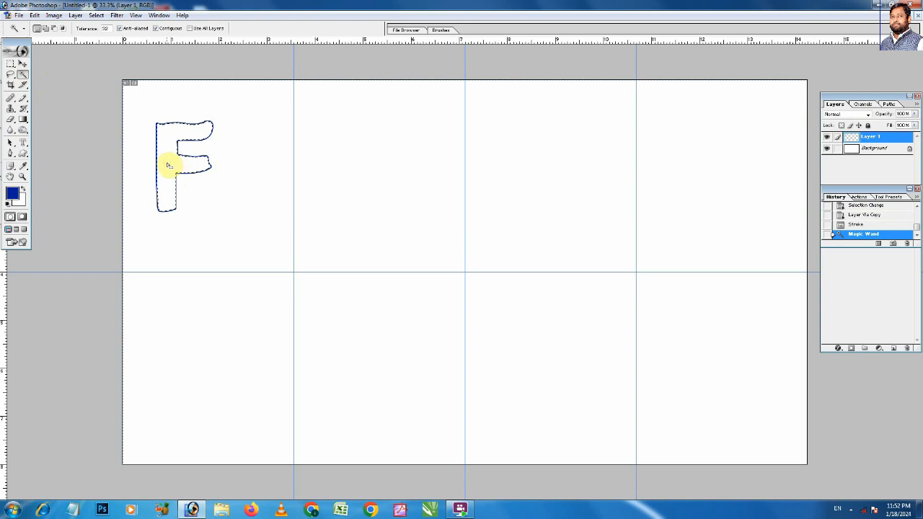
key(Delete)
key(ctrl+d)
Step: Duplicate the F outline layer and rotate the copy about 7.9° clockwise around its centre
key(ctrl+j)
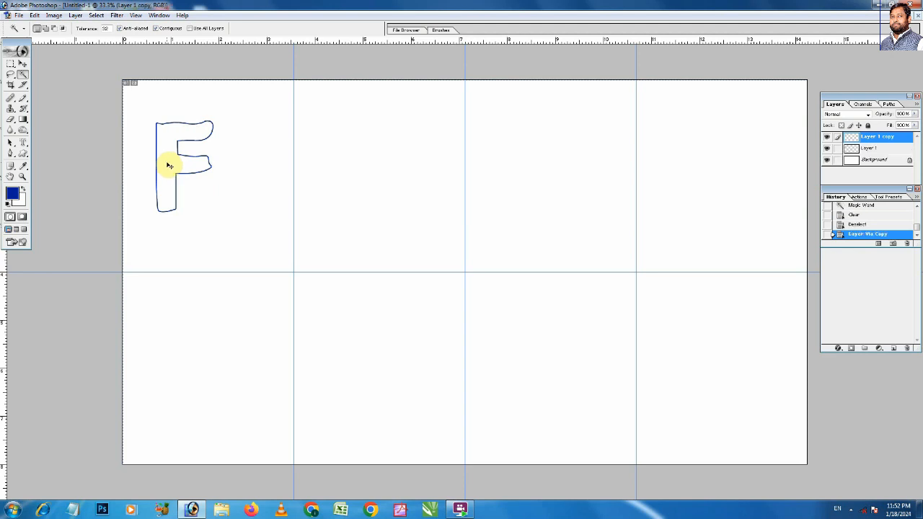
key(ctrl+t)
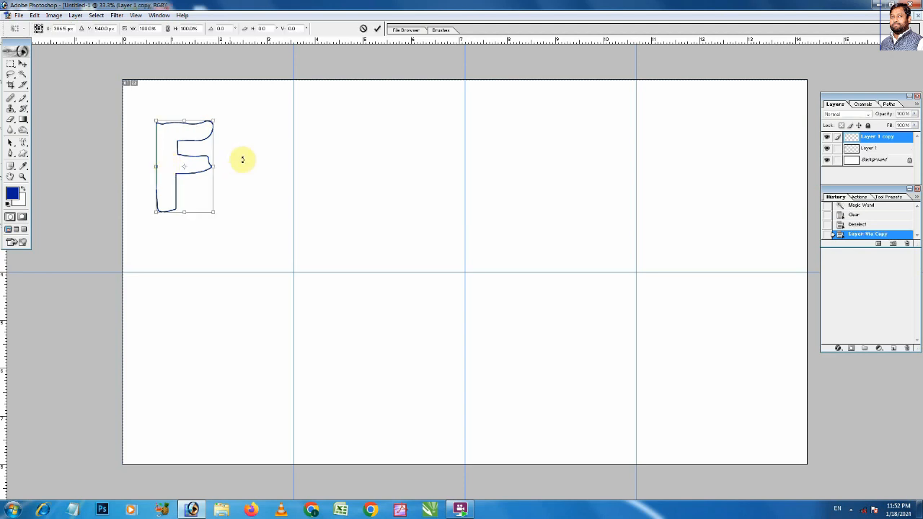
drag(225, 111, 229, 117)
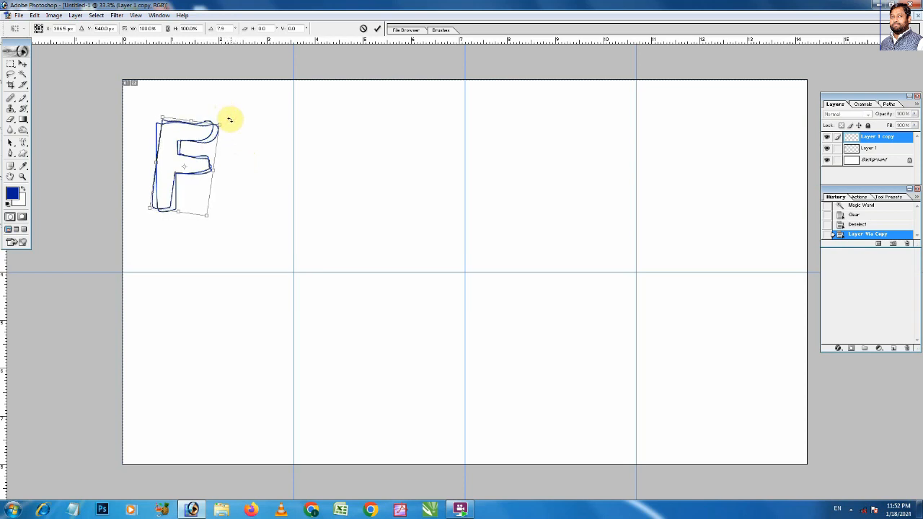
key(Return)
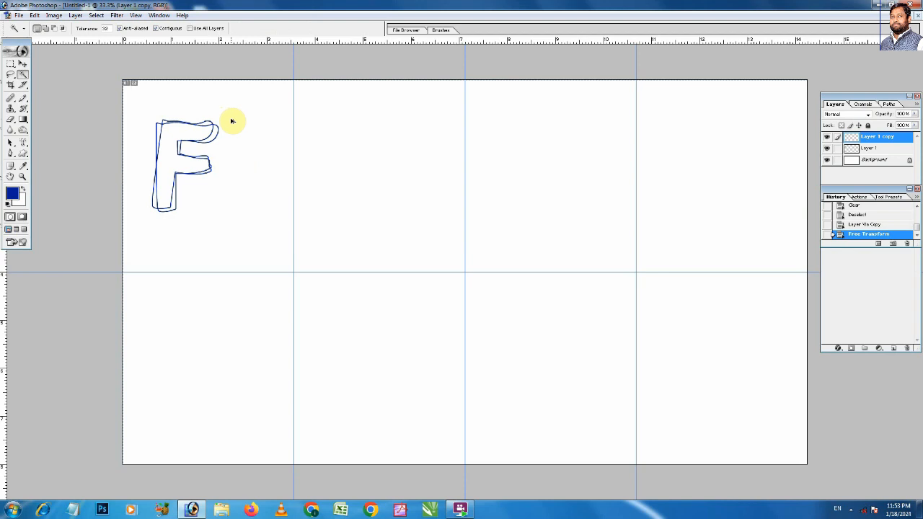
Step: Repeat the rotation on successive new copies, up to Layer 1 copy 36, until the F outlines form a full circular rosette
key(ctrl+shift+alt+t)
key(ctrl+shift+alt+t)
key(ctrl+shift+alt+t)
key(ctrl+shift+alt+t)
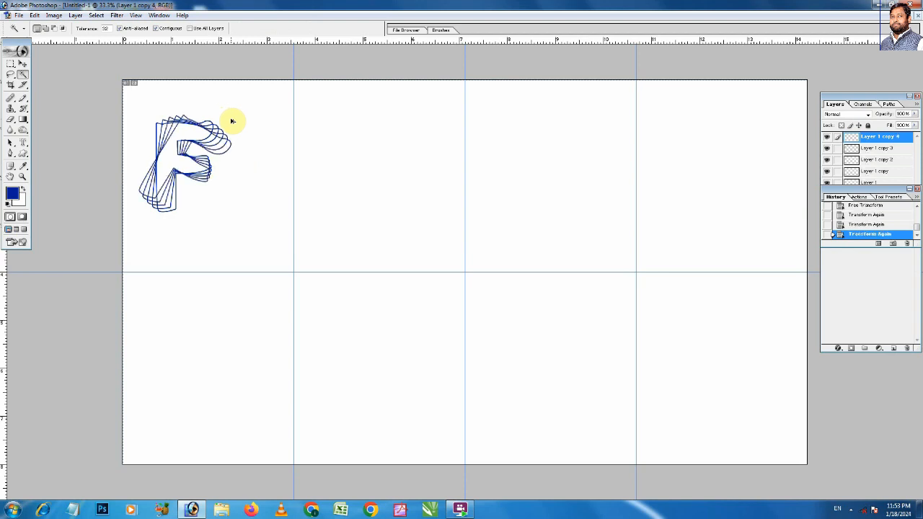
key(ctrl+shift+alt+t)
key(ctrl+shift+alt+t)
key(ctrl+shift+alt+t)
key(ctrl+shift+alt+t)
key(ctrl+shift+alt+t)
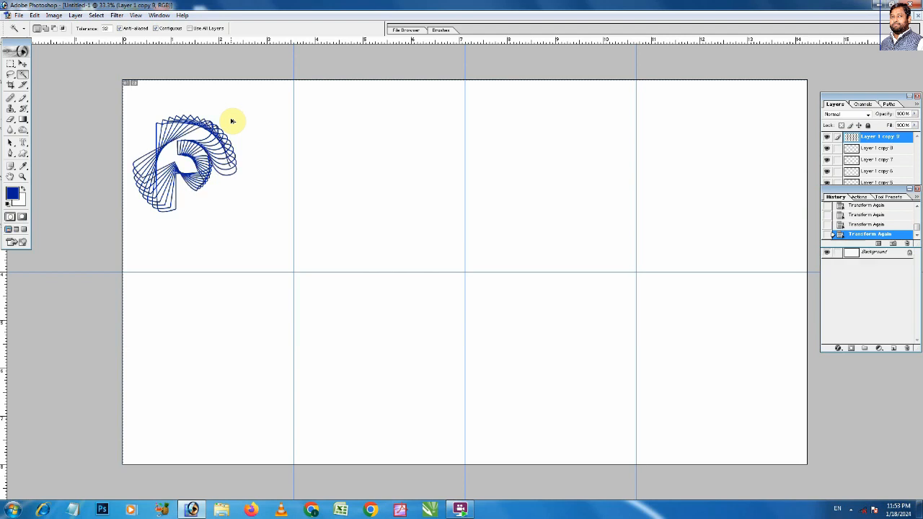
key(ctrl+shift+alt+t)
key(ctrl+shift+alt+t)
key(ctrl+shift+alt+t)
key(ctrl+shift+alt+t)
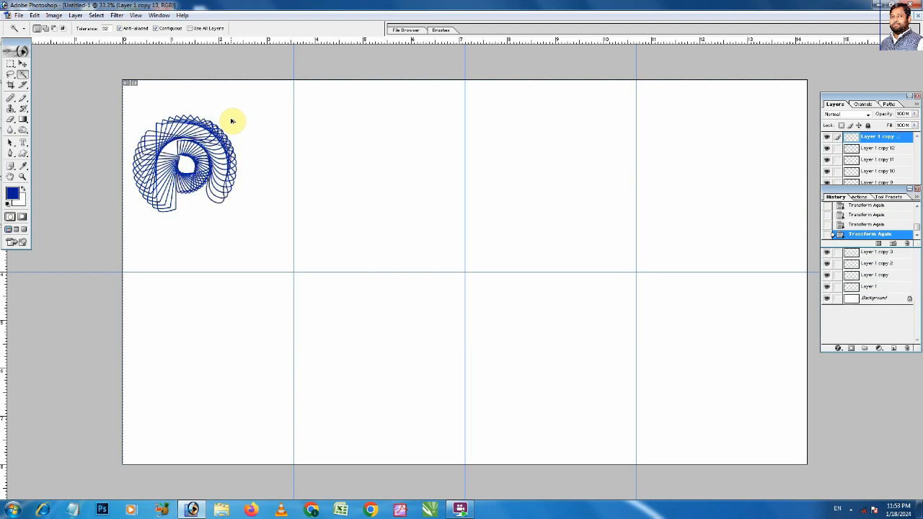
key(ctrl+shift+alt+t)
key(ctrl+shift+alt+t)
key(ctrl+shift+alt+t)
key(ctrl+shift+alt+t)
key(ctrl+shift+alt+t)
key(ctrl+shift+alt+t)
key(ctrl+shift+alt+t)
key(ctrl+shift+alt+t)
key(ctrl+shift+alt+t)
key(ctrl+shift+alt+t)
key(ctrl+shift+alt+t)
key(ctrl+shift+alt+t)
key(ctrl+shift+alt+t)
key(ctrl+shift+alt+t)
key(ctrl+shift+alt+t)
key(ctrl+shift+alt+t)
key(ctrl+shift+alt+t)
key(ctrl+shift+alt+t)
key(ctrl+shift+alt+t)
key(ctrl+shift+alt+t)
key(ctrl+shift+alt+t)
key(ctrl+shift+alt+t)
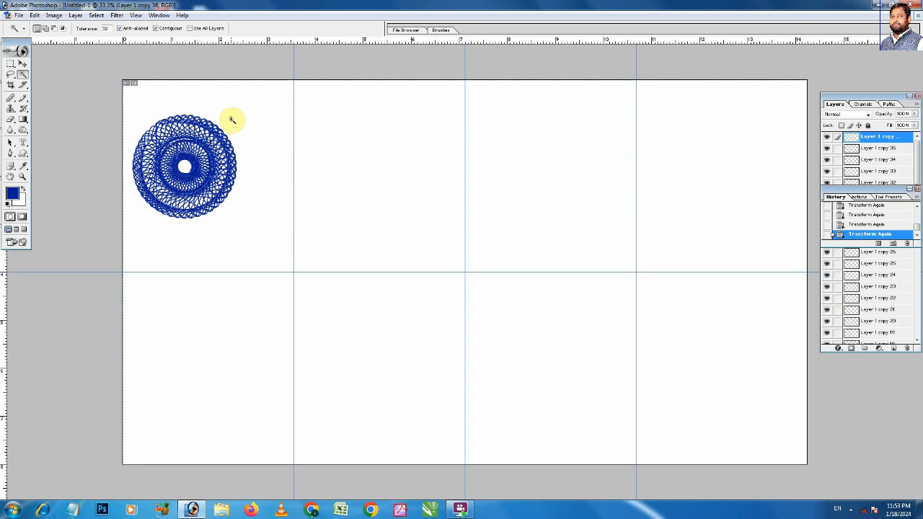
Step: Uncover the layer list, merge all the F layers into Layer 1 with Background hidden, and show Background again
click(23, 64)
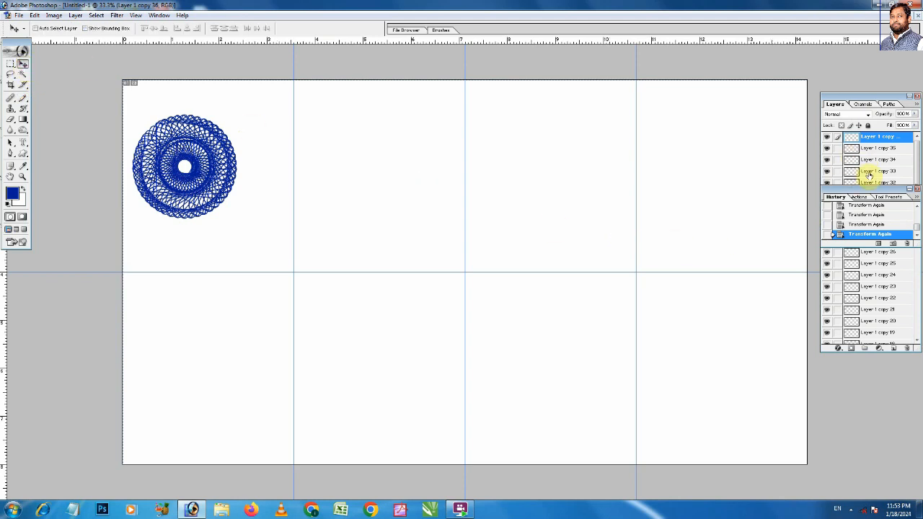
drag(867, 189, 874, 155)
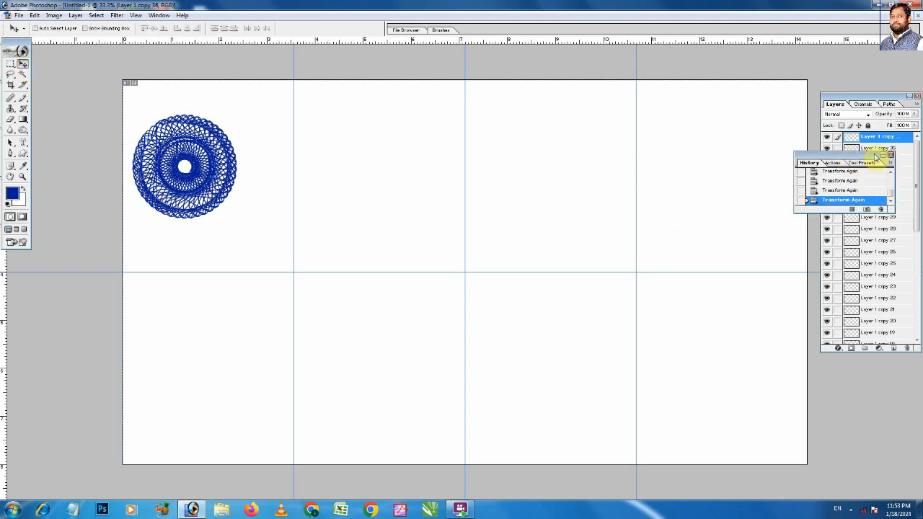
click(868, 99)
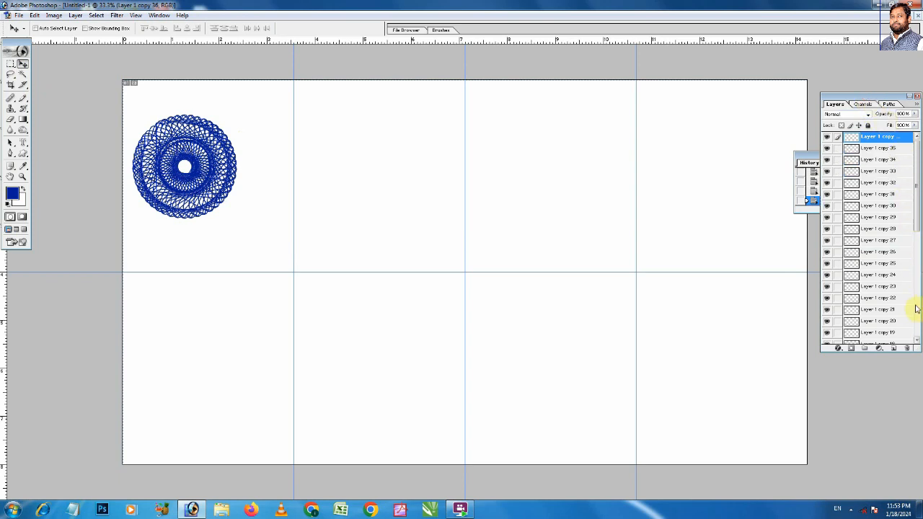
drag(917, 227, 917, 333)
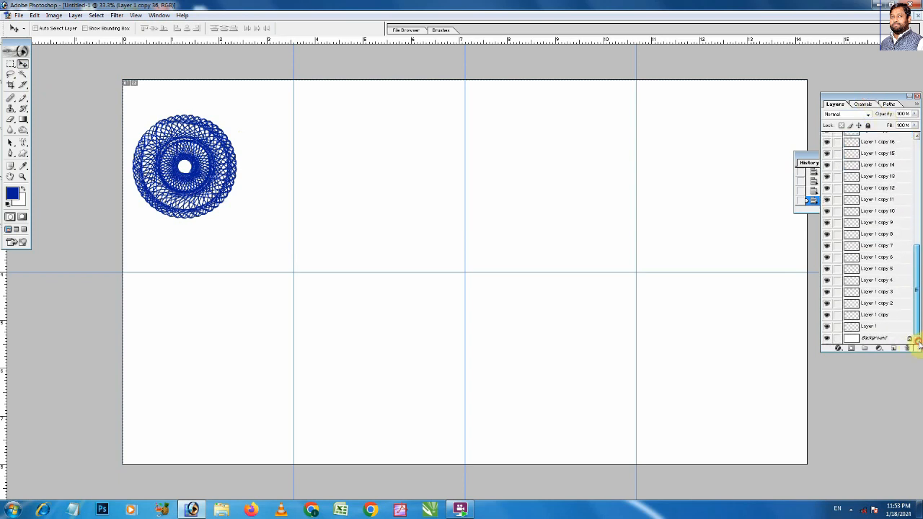
click(827, 338)
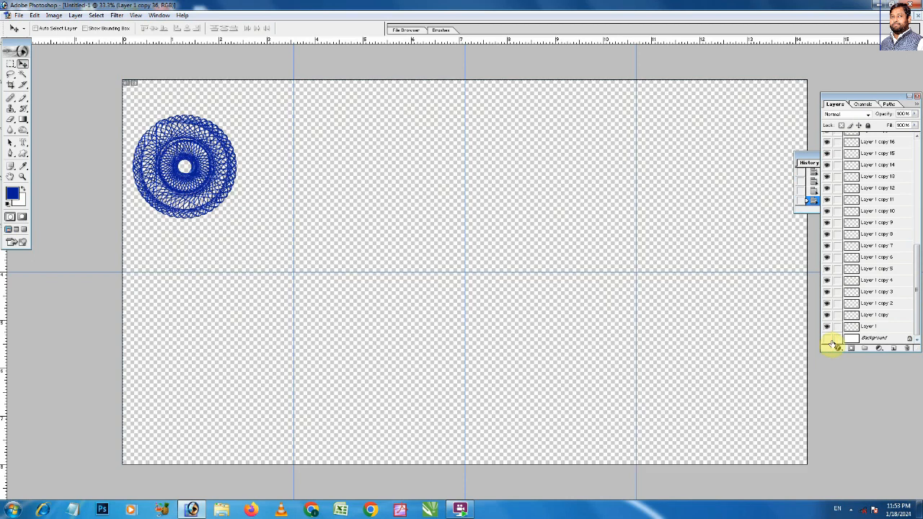
click(875, 328)
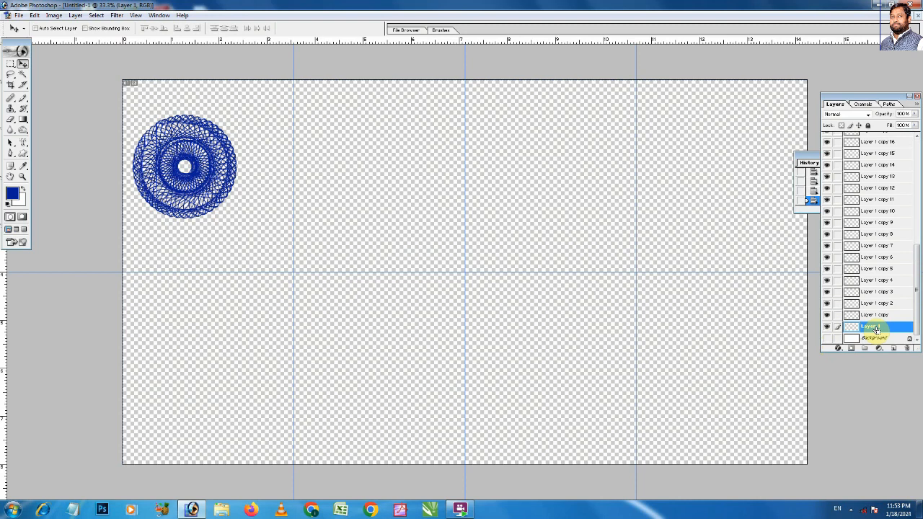
key(ctrl+shift+e)
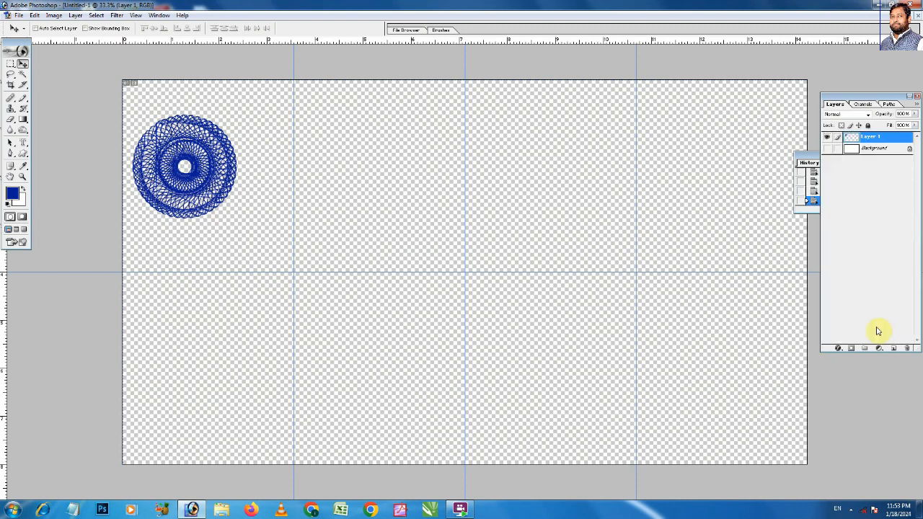
click(825, 149)
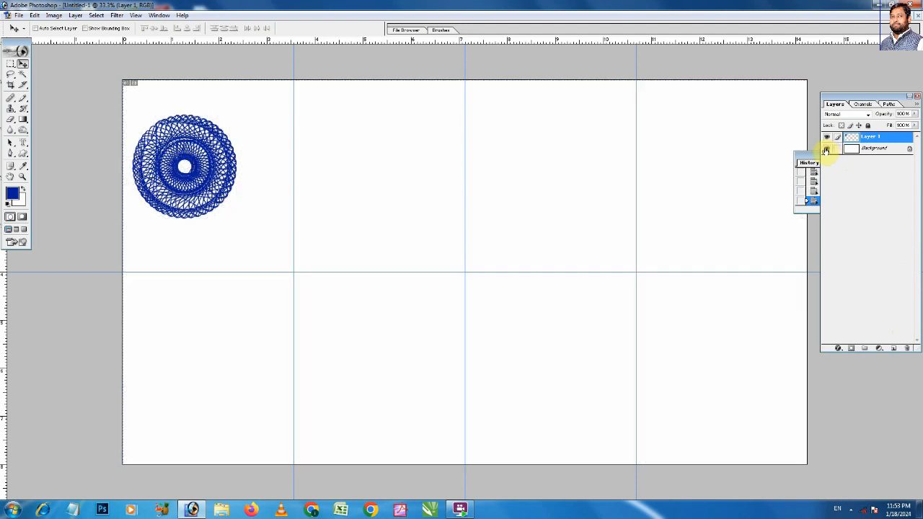
Step: Check Layer 1 by toggling its visibility off and on, and examine the rosette's line pattern up close
click(826, 137)
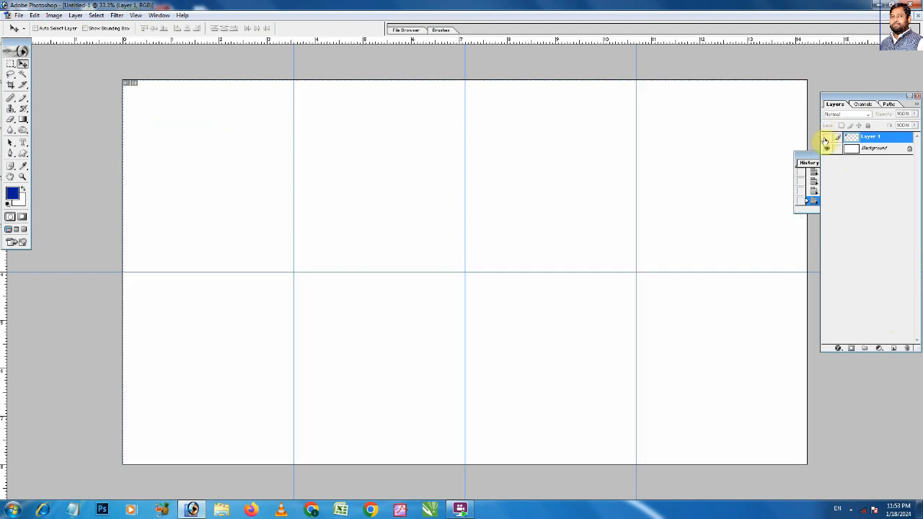
click(826, 138)
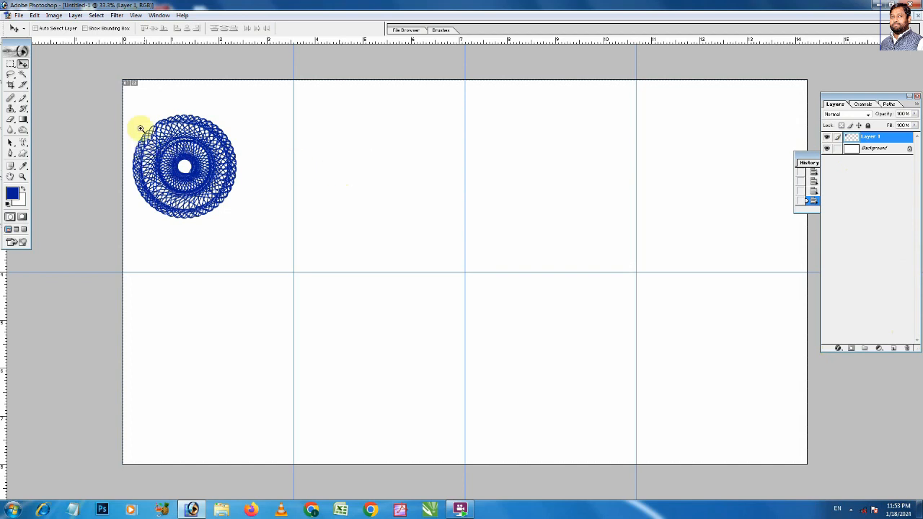
drag(120, 118, 268, 228)
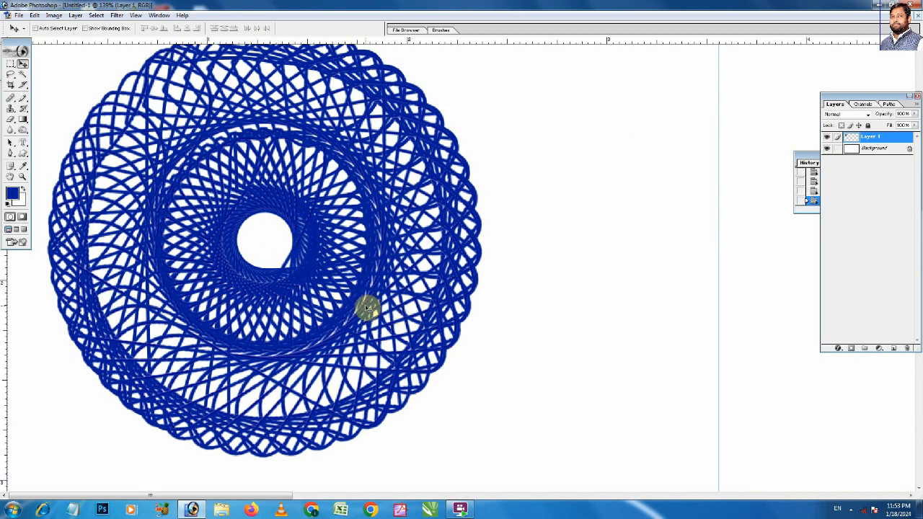
drag(315, 296, 360, 270)
drag(366, 223, 368, 249)
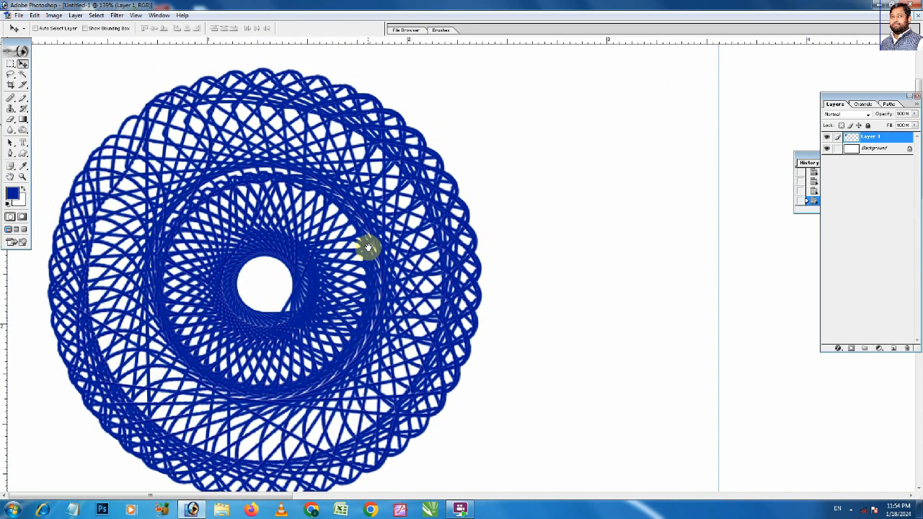
key(ctrl+minus)
key(ctrl+minus)
key(ctrl+minus)
key(ctrl+minus)
key(ctrl+minus)
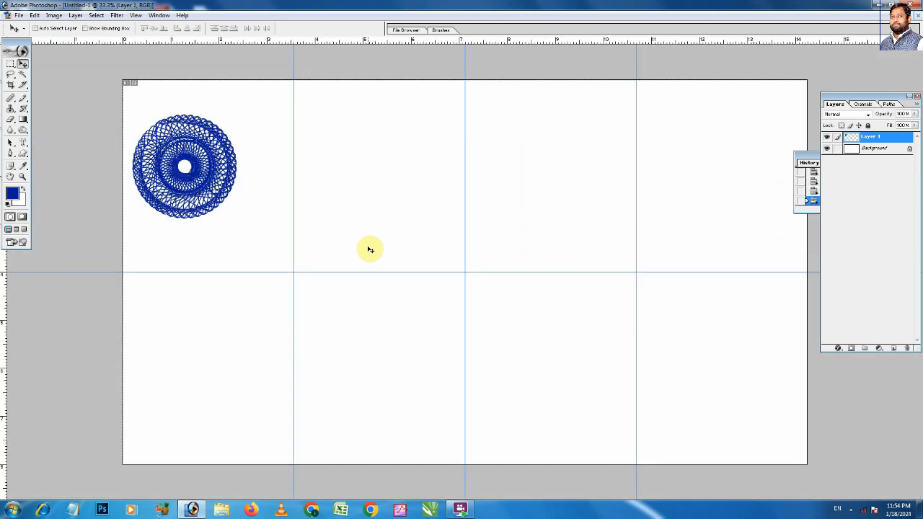
Step: Draw a square marquee selection in the second cell of the upper row, beside the rosette
key(ctrl+space)
drag(274, 96, 558, 306)
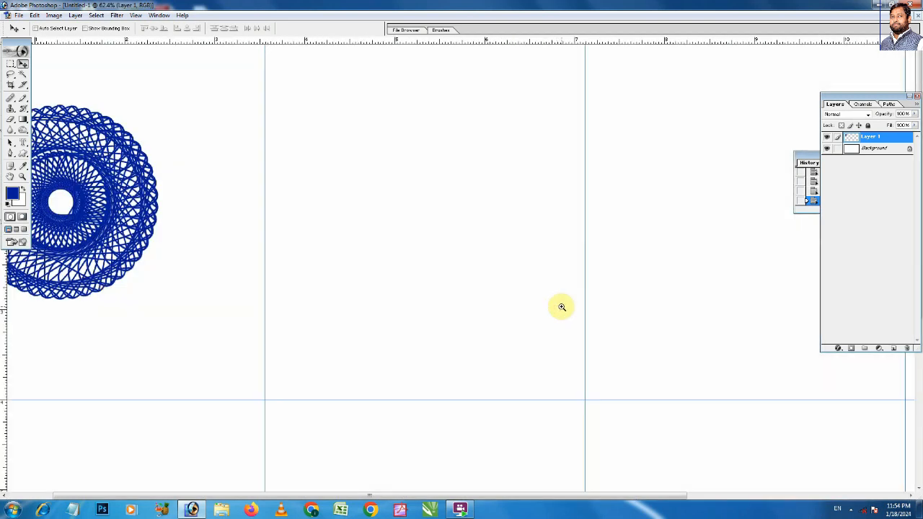
click(10, 63)
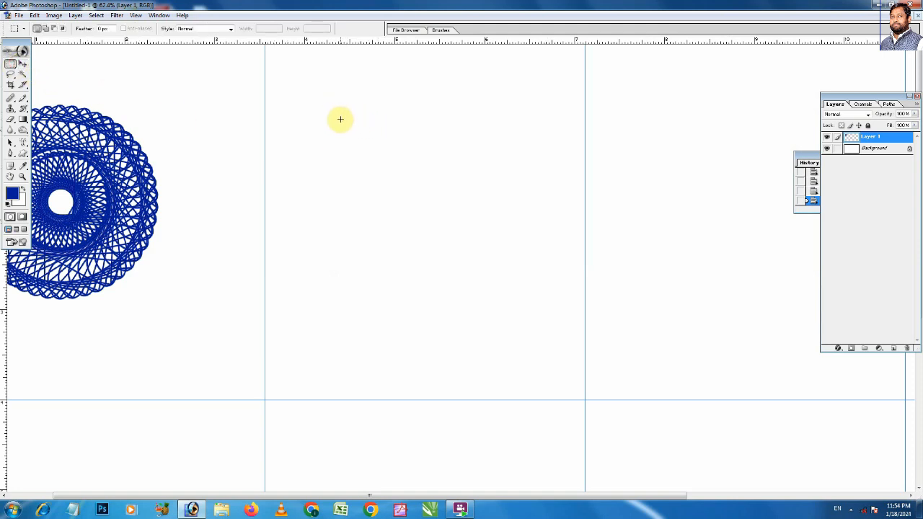
drag(325, 115, 509, 284)
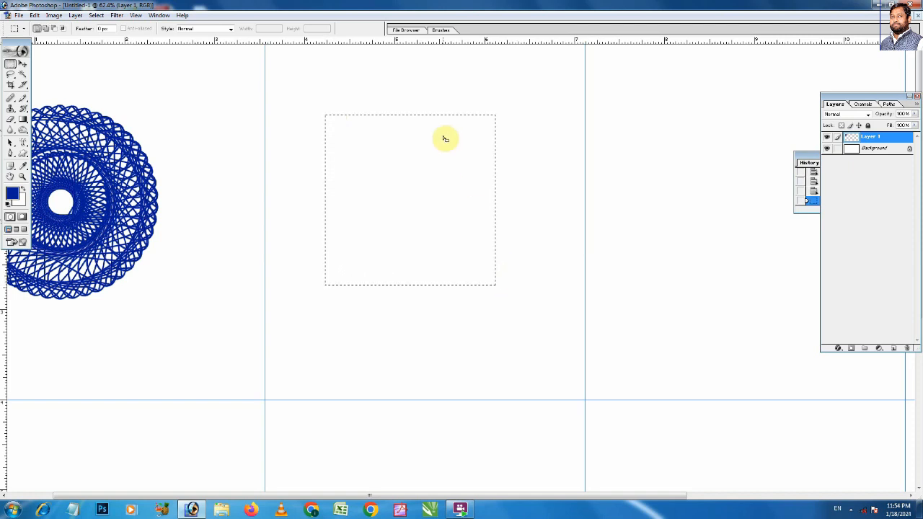
Step: Subtract an elliptical selection from each of the square selection's four corners to give it concave corners
click(16, 67)
click(43, 72)
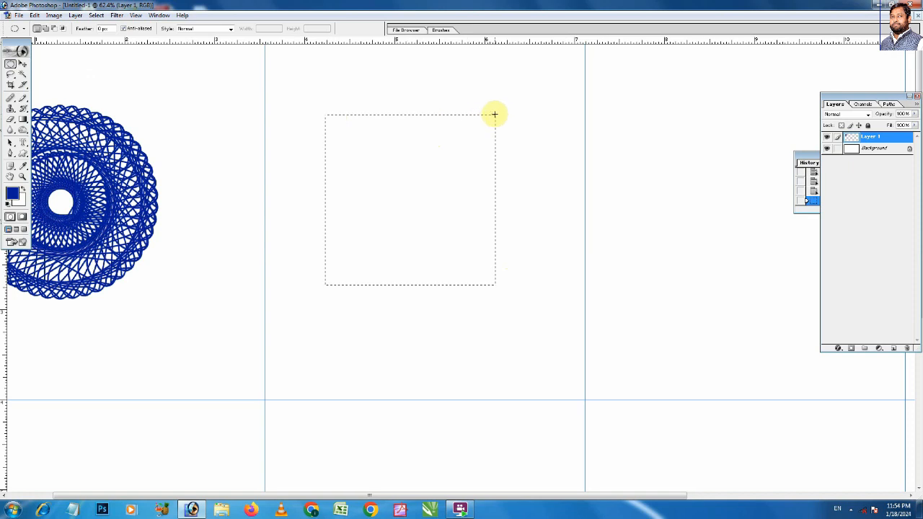
drag(469, 102, 527, 165)
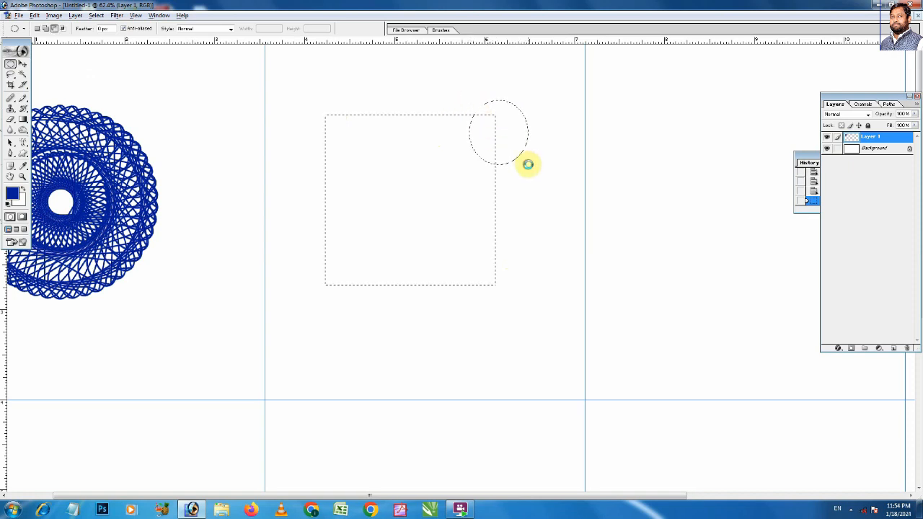
drag(302, 102, 373, 171)
drag(310, 250, 358, 303)
drag(514, 249, 457, 311)
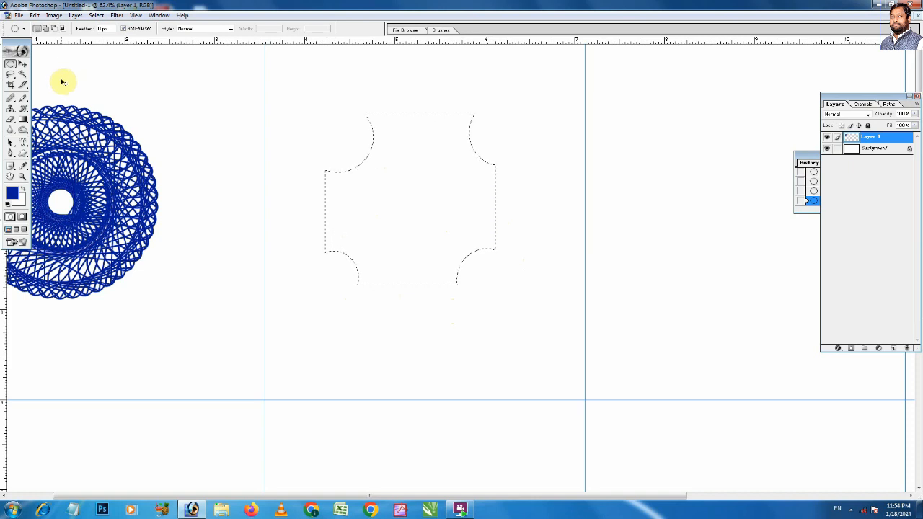
Step: Copy the notched square selection from the Background layer to a new layer
key(ctrl+minus)
key(ctrl+minus)
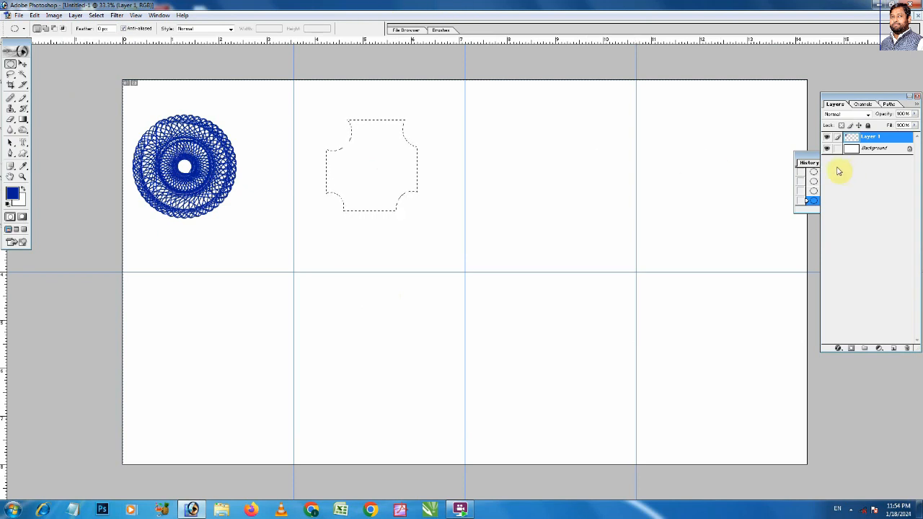
click(876, 150)
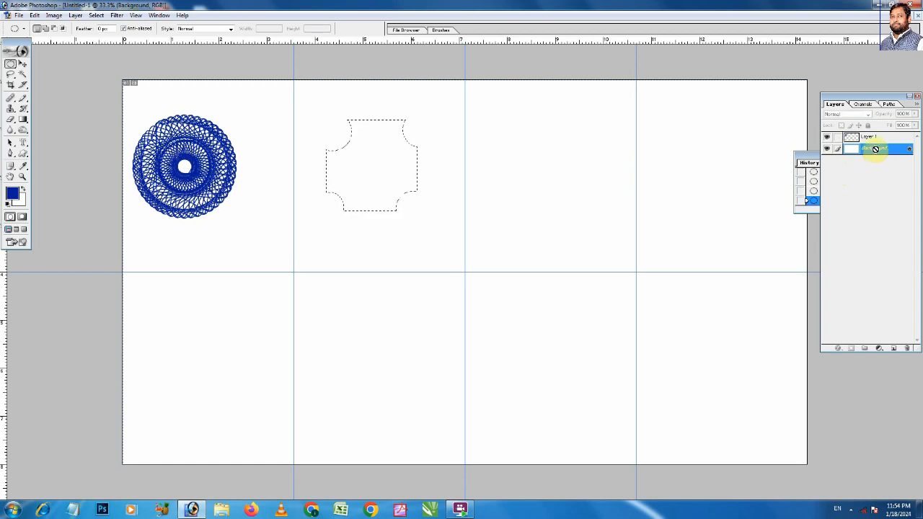
key(ctrl+j)
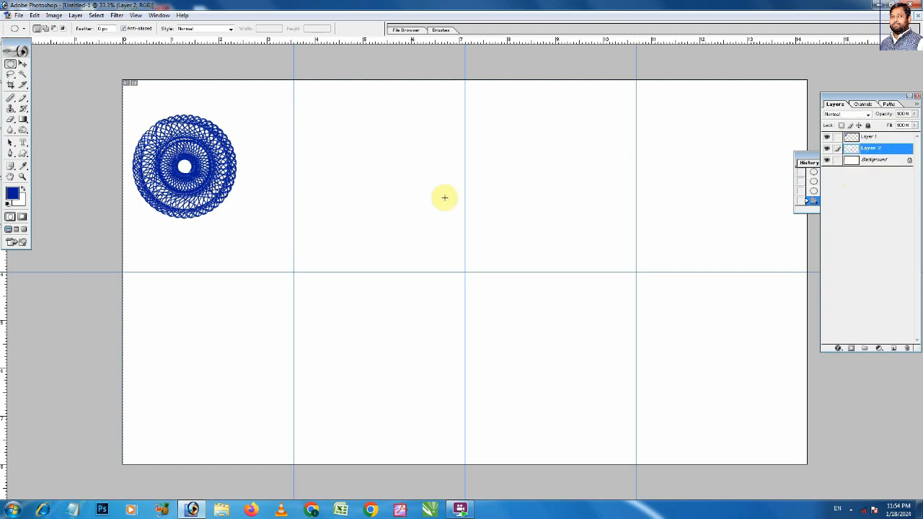
Step: Stroke the notched square on Layer 2 in dark blue, located Outside, with Normal blending at 100% opacity
click(34, 15)
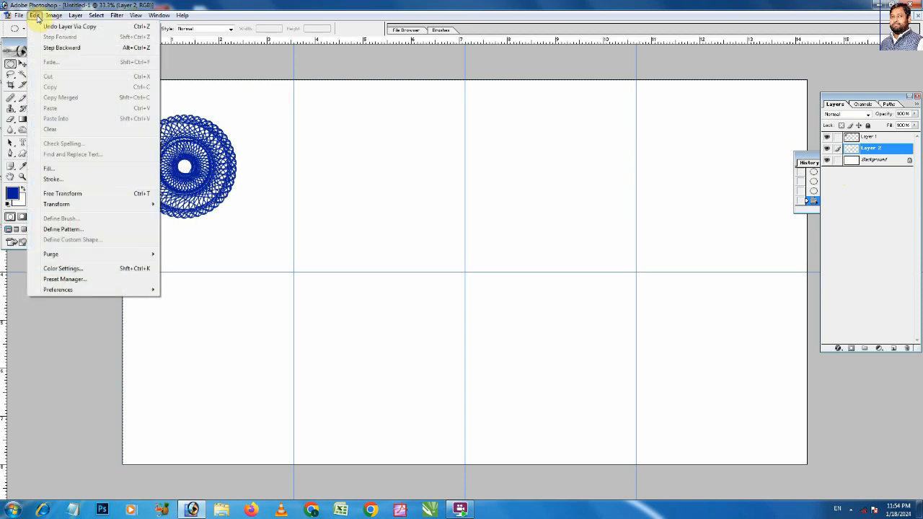
click(59, 180)
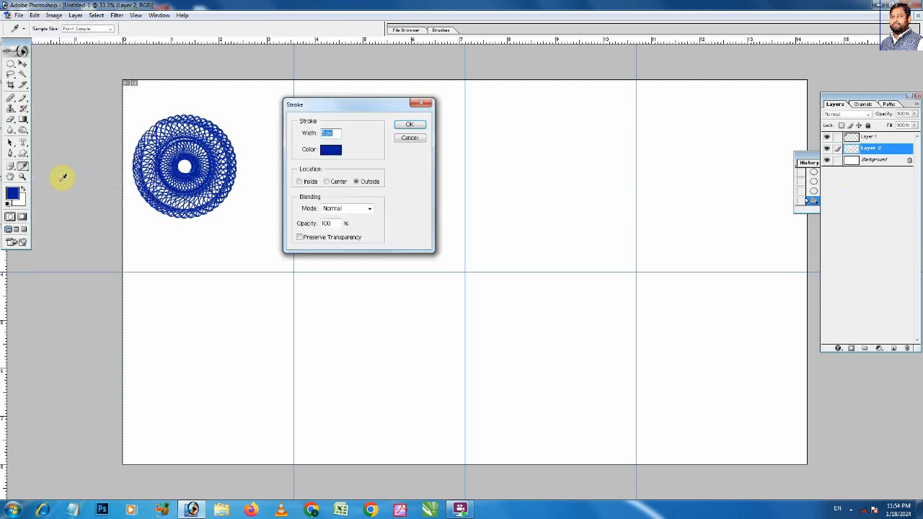
click(419, 127)
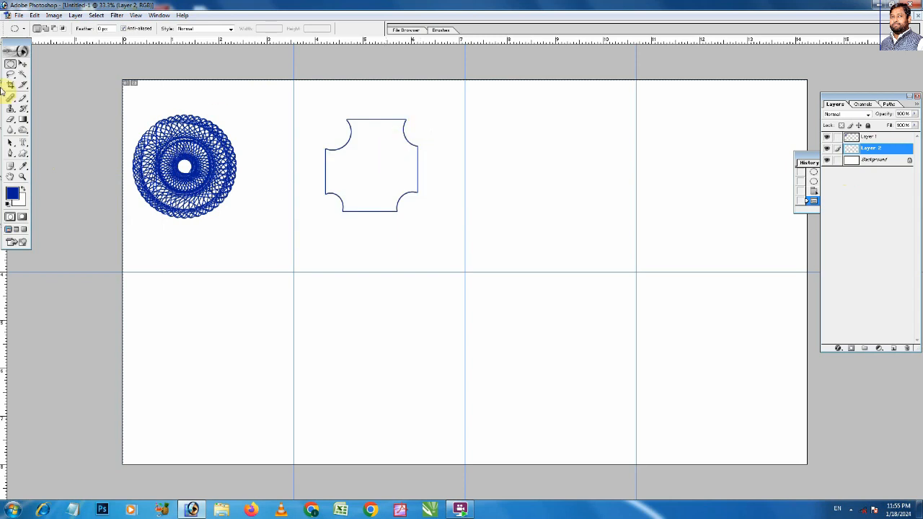
Step: Clear the white fill inside the notched square's outline on Layer 2 with a Magic Wand selection and deselect
click(22, 74)
click(358, 168)
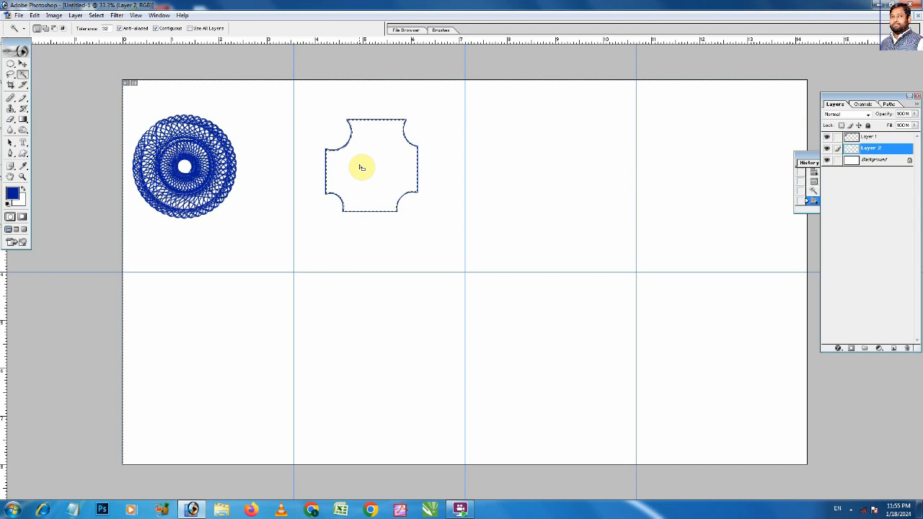
key(ctrl+d)
Step: Duplicate the notched outline layer and rotate the copy about 7.8° clockwise around its centre
key(ctrl+t)
key(Return)
key(w)
key(ctrl+j)
key(ctrl+t)
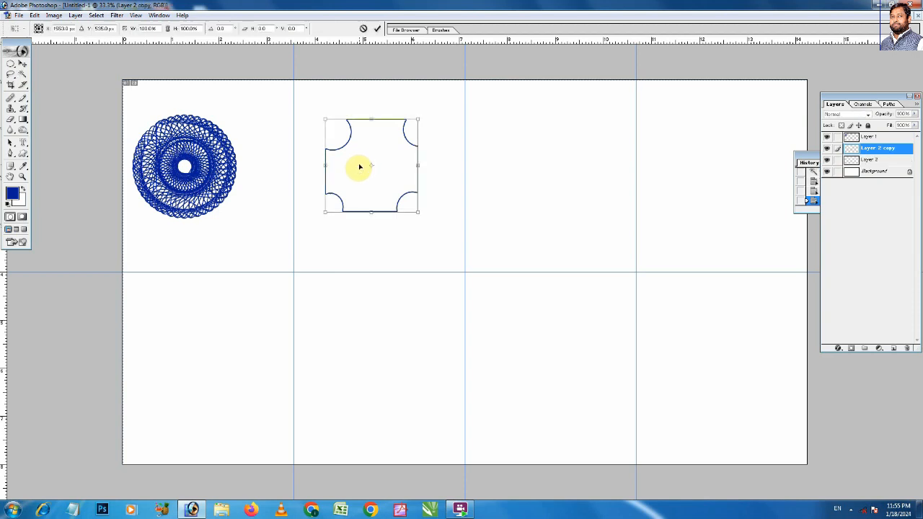
drag(436, 116, 437, 125)
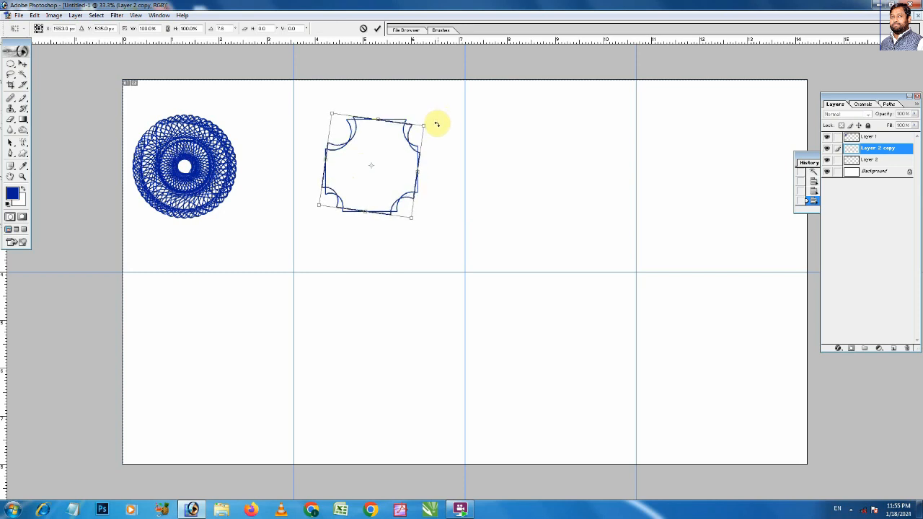
key(Return)
key(w)
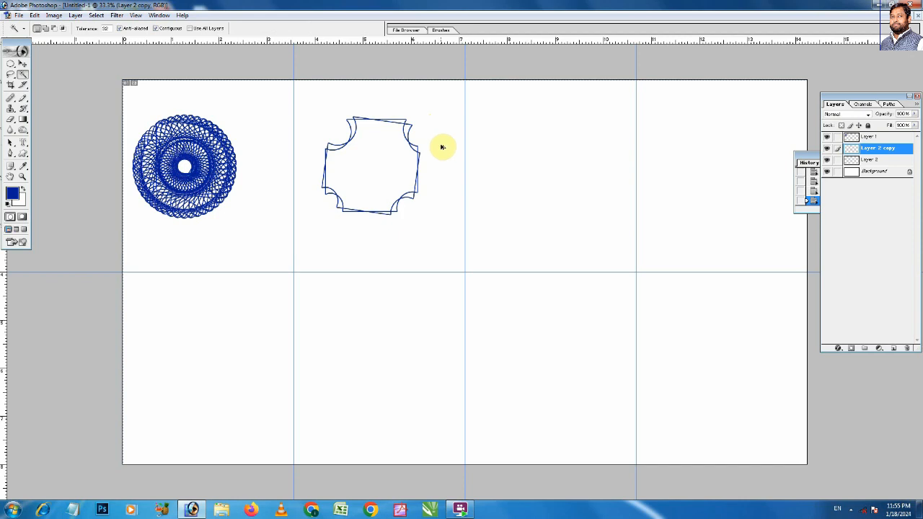
Step: Repeat the duplicate-and-rotate transform on the notched outline until 45 copies close into a full ring
key(ctrl+alt+shift+t)
key(ctrl+alt+shift+t)
key(ctrl+alt+shift+t)
key(ctrl+alt+shift+t)
key(ctrl+alt+shift+t)
key(ctrl+alt+shift+t)
key(ctrl+alt+shift+t)
key(ctrl+alt+shift+t)
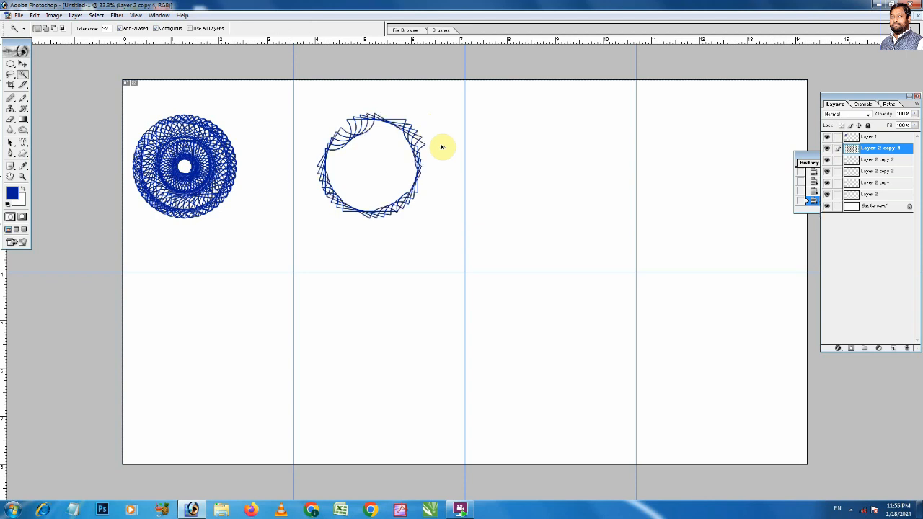
key(ctrl+alt+shift+t)
key(ctrl+alt+shift+t)
key(ctrl+alt+shift+t)
key(ctrl+alt+shift+t)
key(ctrl+alt+shift+t)
key(ctrl+alt+shift+t)
key(ctrl+alt+shift+t)
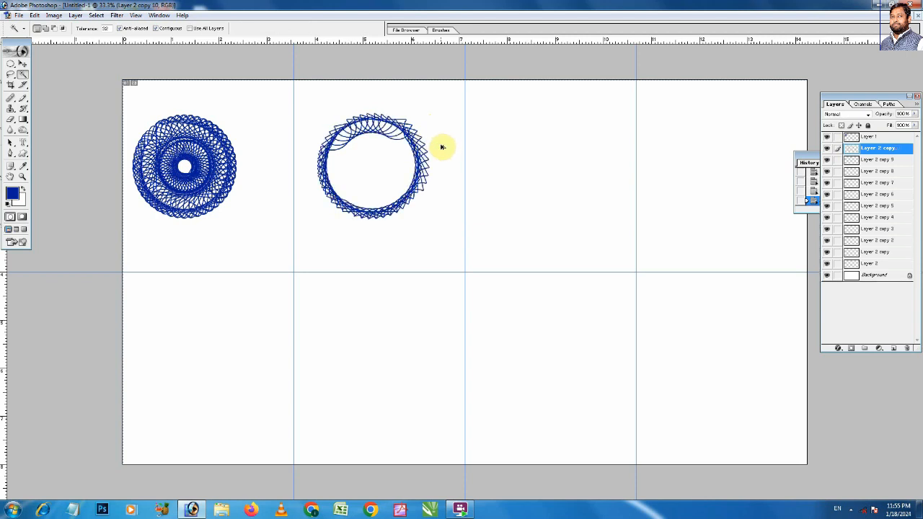
key(ctrl+alt+shift+t)
key(ctrl+alt+shift+t)
key(ctrl+alt+shift+t)
key(ctrl+alt+shift+t)
key(ctrl+alt+shift+t)
key(ctrl+alt+shift+t)
key(ctrl+alt+shift+t)
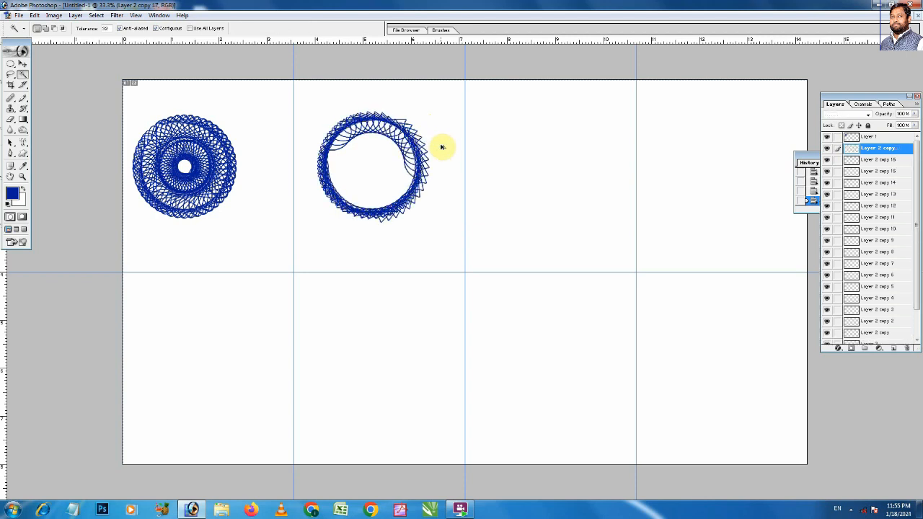
key(ctrl+alt+shift+t)
key(ctrl+alt+shift+t)
key(ctrl+alt+shift+t)
key(ctrl+alt+shift+t)
key(ctrl+alt+shift+t)
key(ctrl+alt+shift+t)
key(ctrl+alt+shift+t)
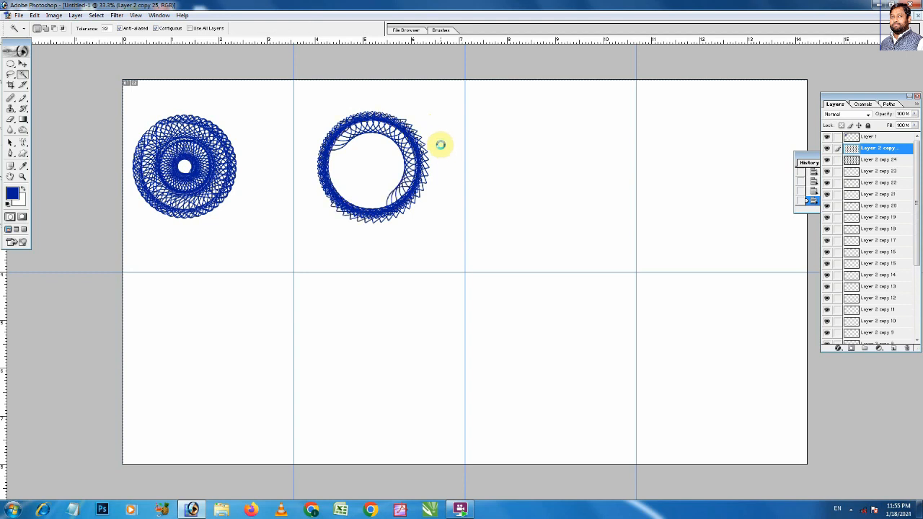
key(ctrl+alt+shift+t)
key(ctrl+alt+shift+t)
key(ctrl+alt+shift+t)
key(ctrl+alt+shift+t)
key(ctrl+alt+shift+t)
key(ctrl+alt+shift+t)
key(ctrl+alt+shift+t)
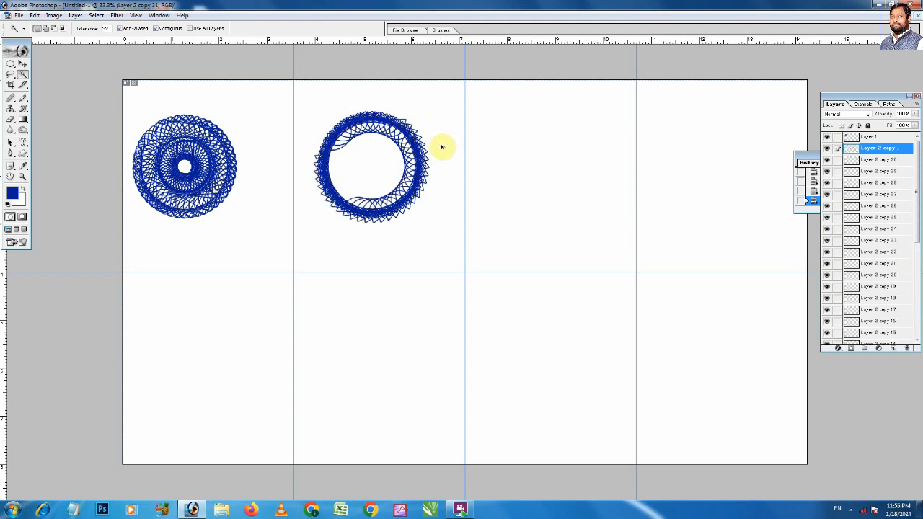
key(ctrl+alt+shift+t)
key(ctrl+alt+shift+t)
key(ctrl+alt+shift+t)
key(ctrl+alt+shift+t)
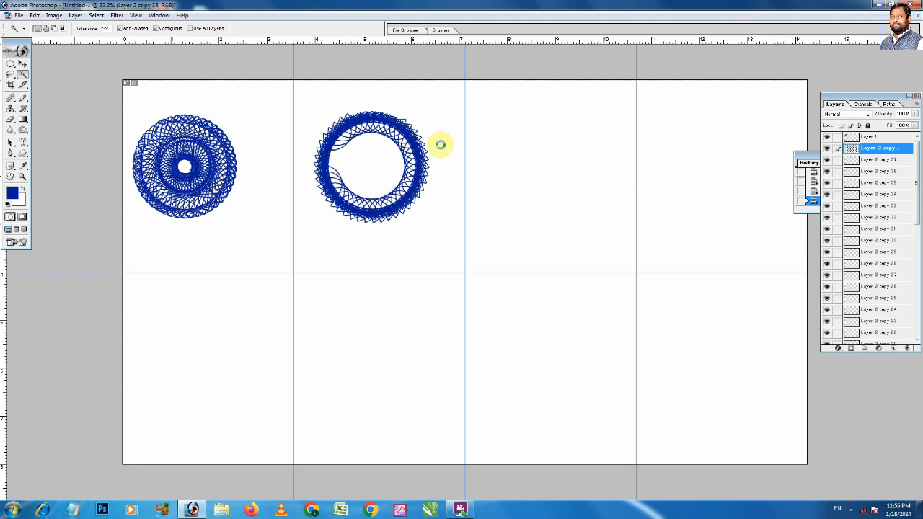
key(ctrl+alt+shift+t)
key(ctrl+alt+shift+t)
key(ctrl+alt+shift+t)
key(ctrl+alt+shift+t)
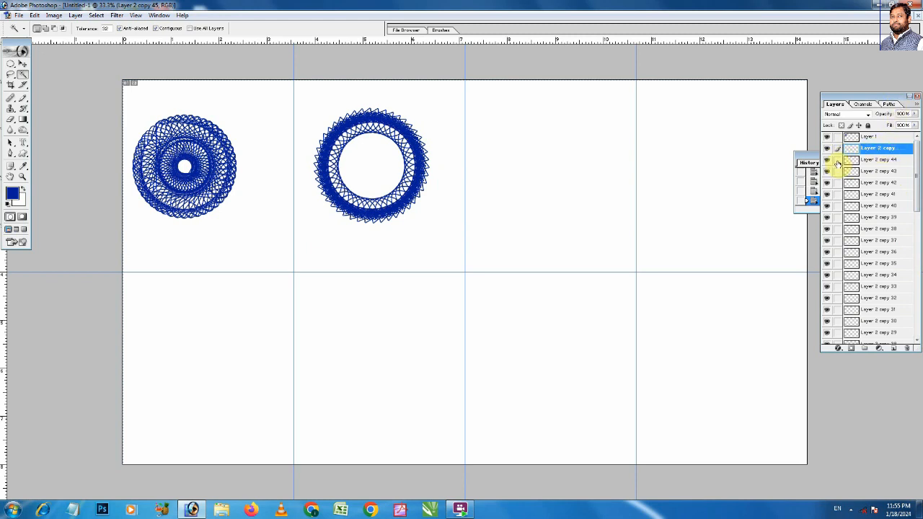
Step: Link all the rotated copies together with the original Layer 2 and merge them into a single layer
drag(837, 162, 831, 290)
drag(917, 181, 914, 234)
drag(837, 190, 833, 283)
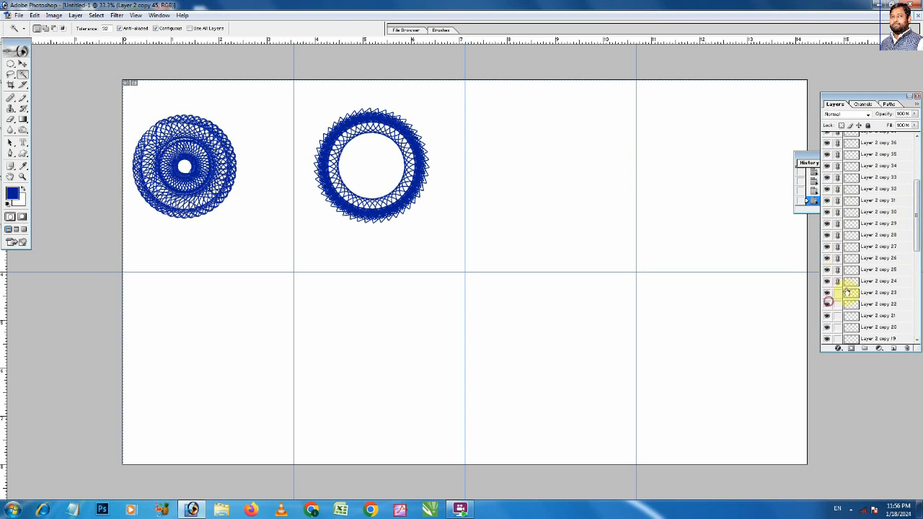
mouse_move(915, 230)
mouse_down()
mouse_move(917, 274)
mouse_move(916, 249)
mouse_up()
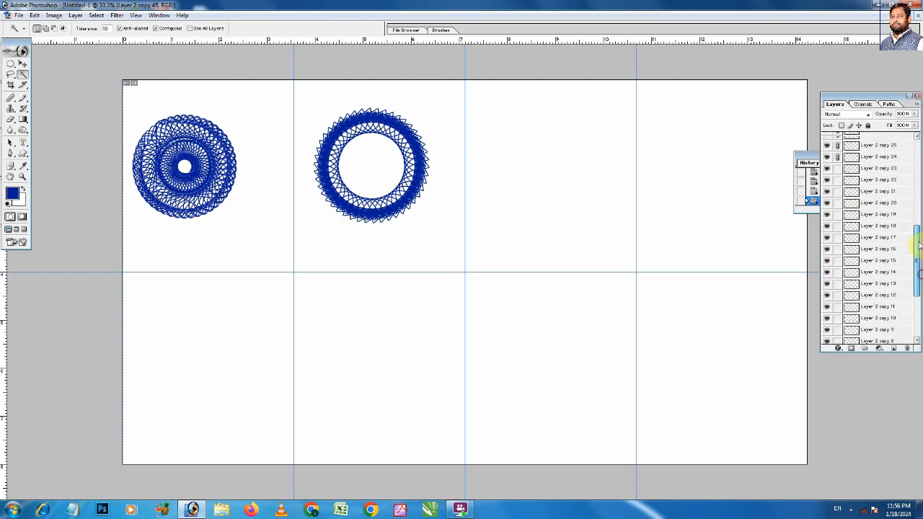
drag(838, 171, 839, 319)
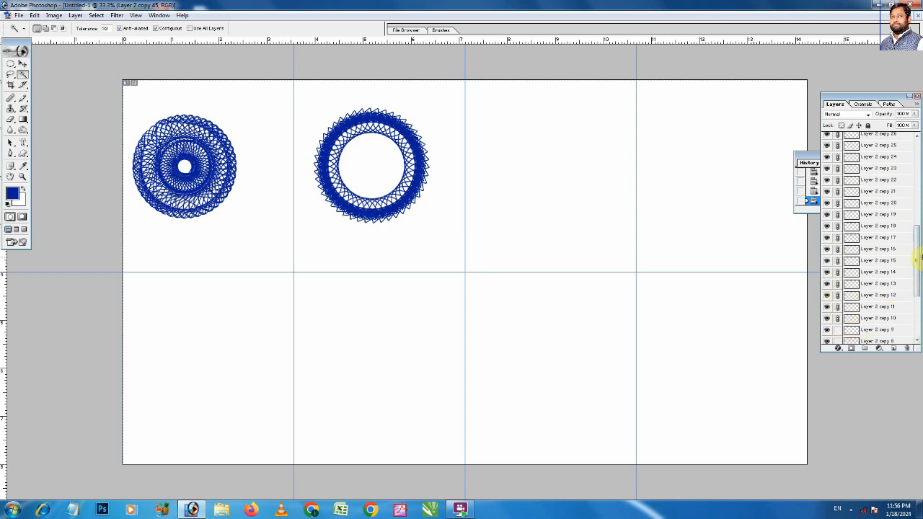
drag(917, 259, 911, 298)
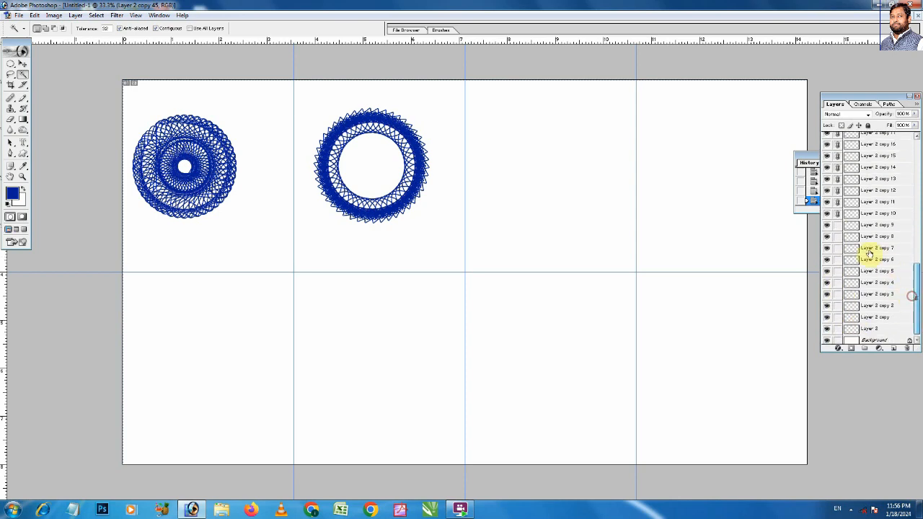
drag(838, 229, 838, 318)
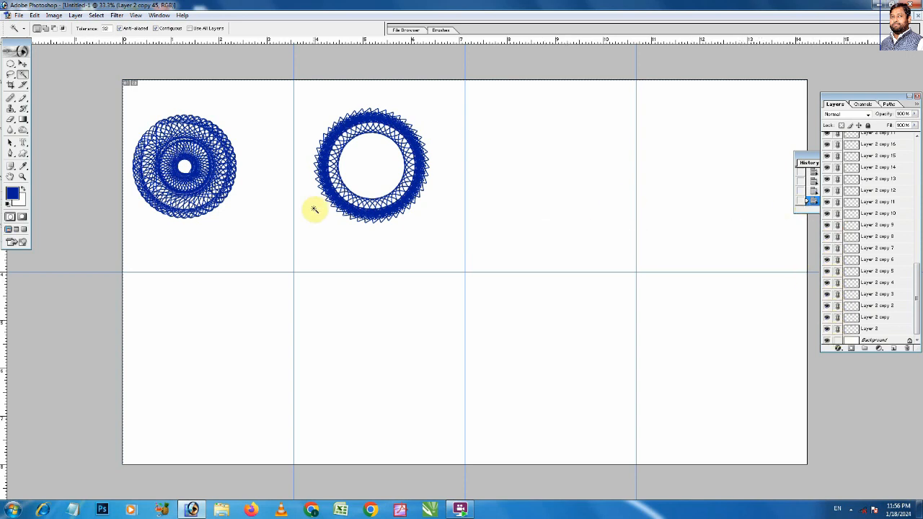
key(ctrl+e)
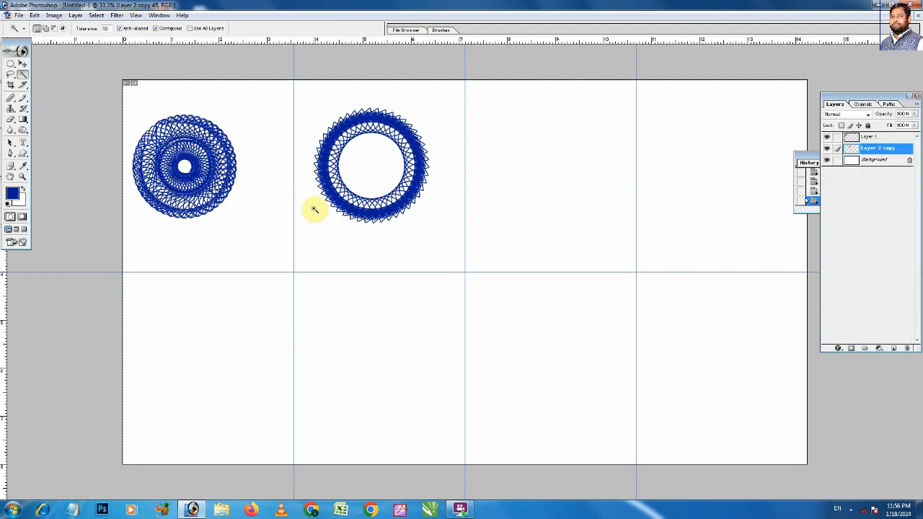
Step: Examine the merged ring by hiding and showing its layer and viewing its interlaced line pattern up close
click(827, 149)
click(826, 148)
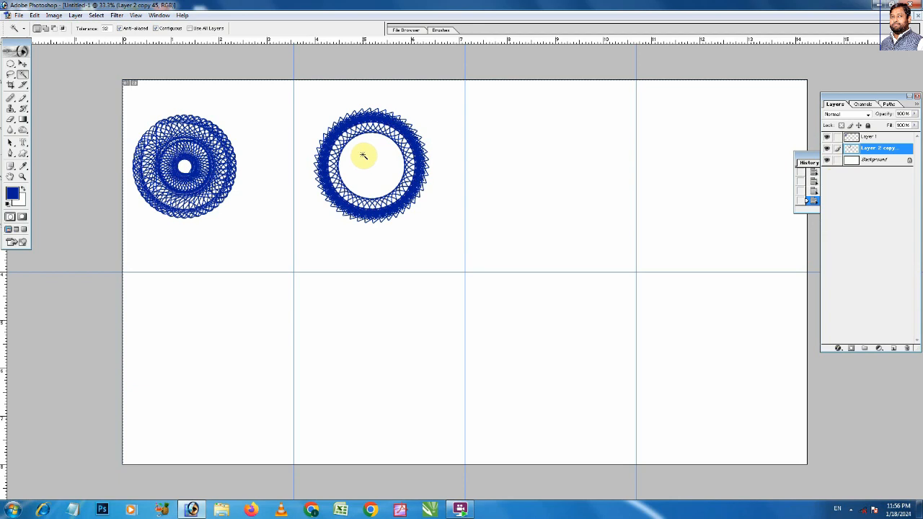
drag(301, 111, 466, 258)
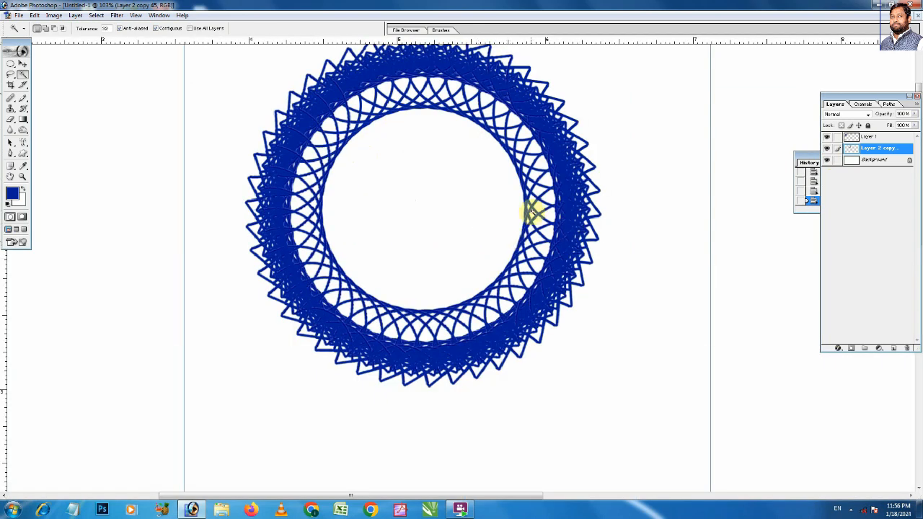
drag(283, 96, 584, 327)
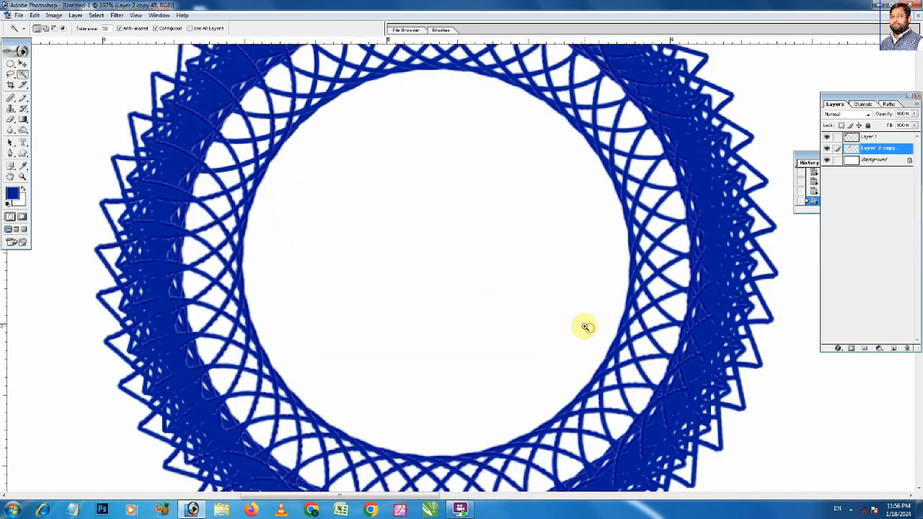
key(ctrl+minus)
key(ctrl+minus)
key(ctrl+minus)
key(ctrl+minus)
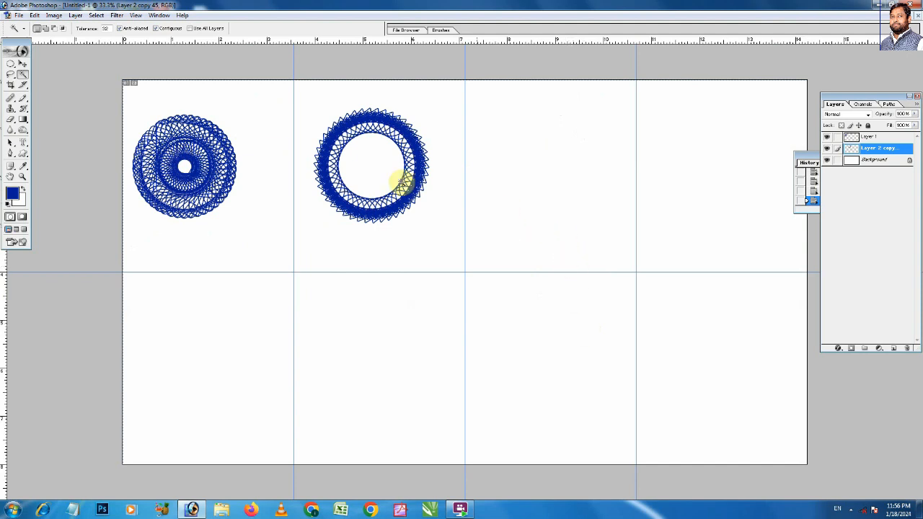
Step: Draw a closed Pen path in the third upper cell, with a low rounded lobe beside a taller domed lobe and a nearly flat base
click(23, 64)
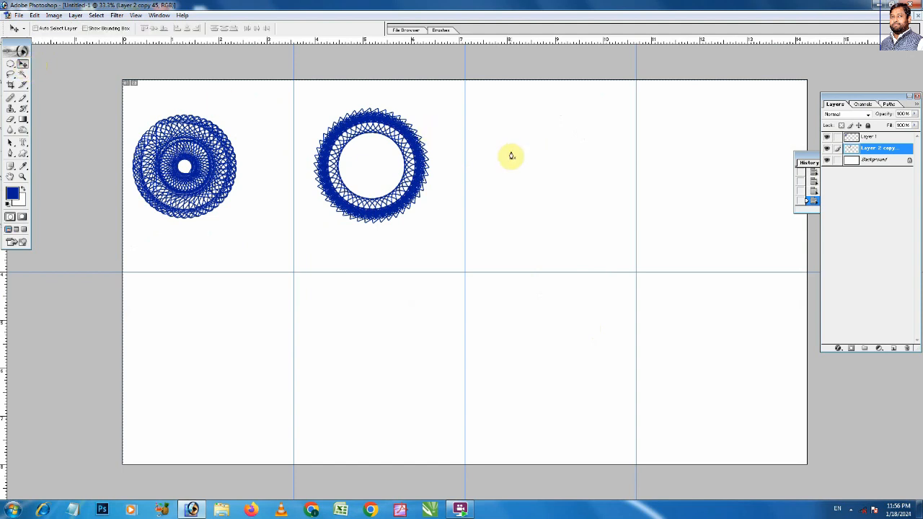
key(p)
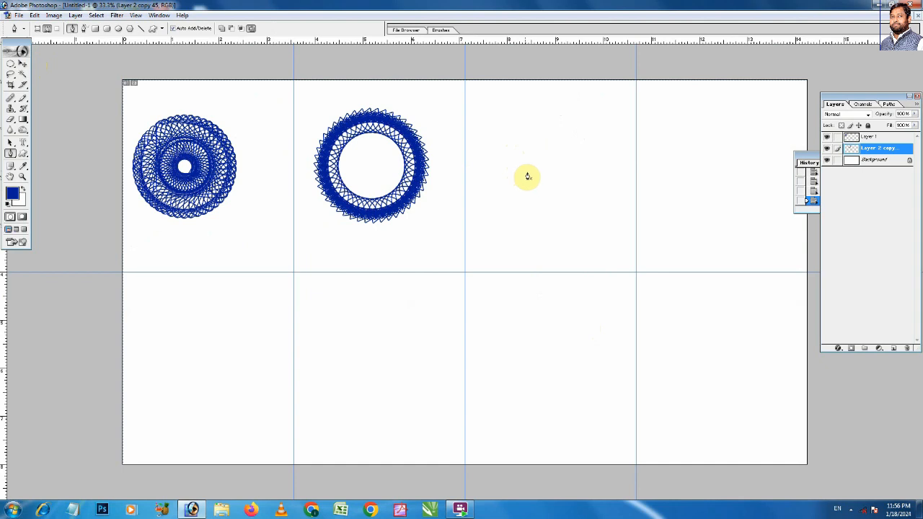
click(527, 173)
click(489, 172)
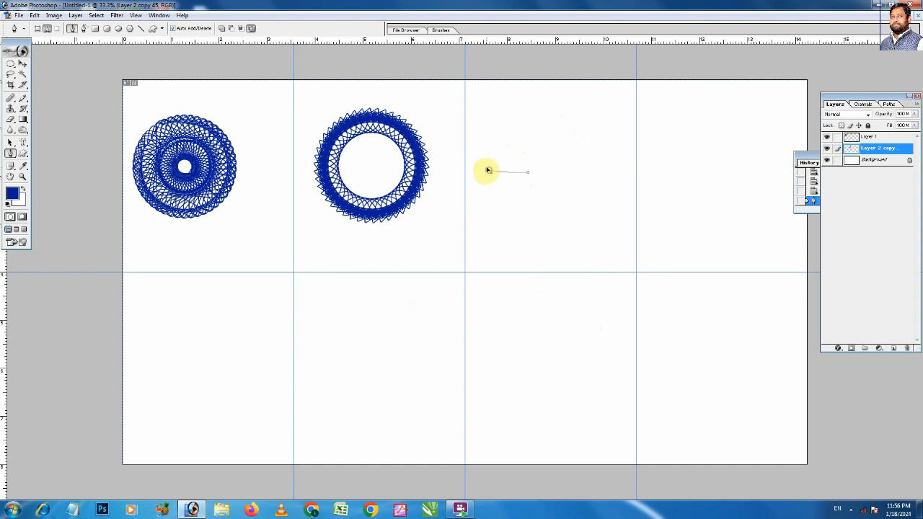
drag(491, 153, 504, 149)
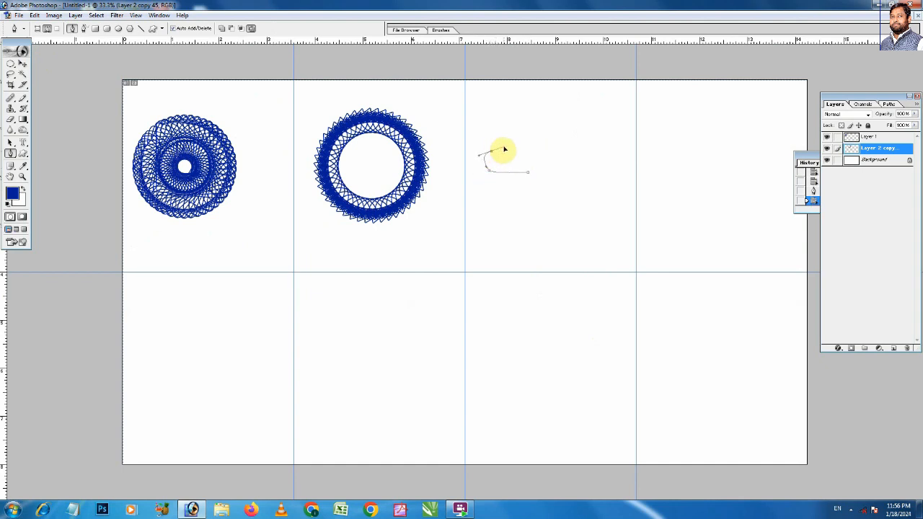
click(524, 150)
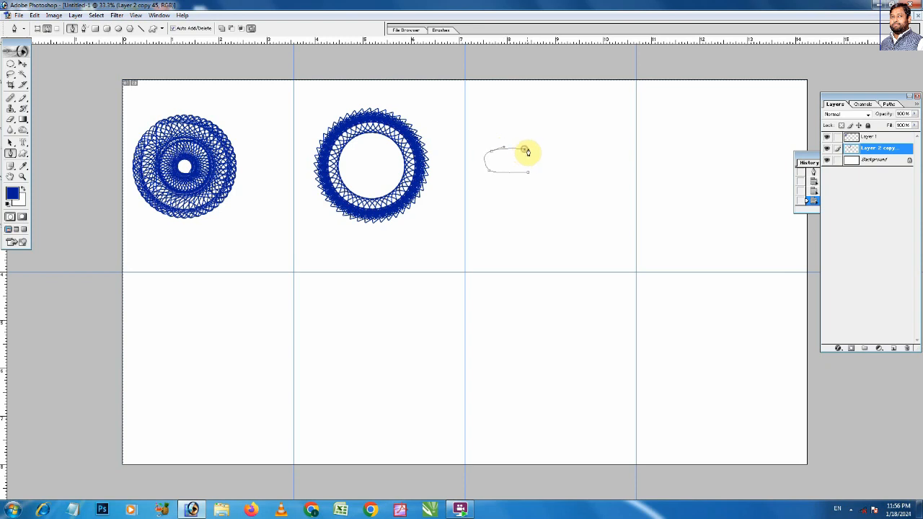
drag(539, 133, 571, 155)
click(569, 170)
drag(528, 172, 520, 174)
click(490, 171)
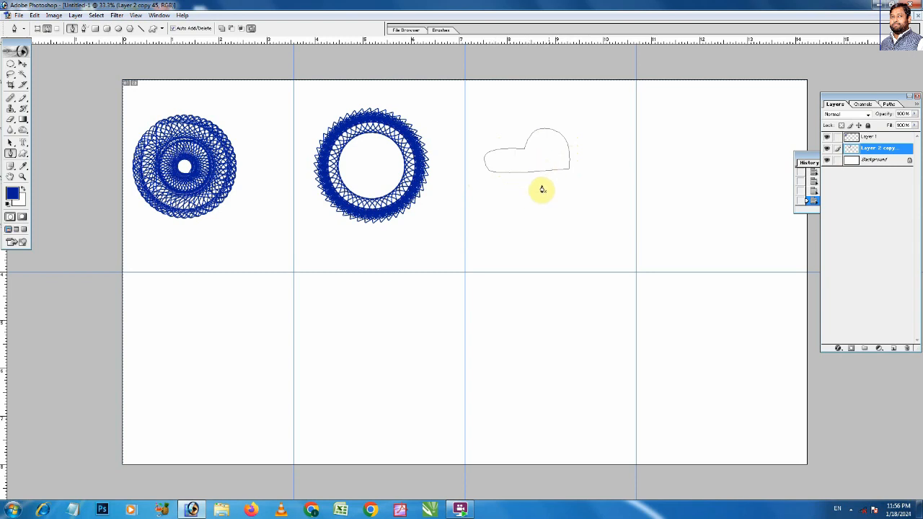
Step: Convert the two-lobed path to a selection and copy that area from the Background layer to a new layer
click(23, 63)
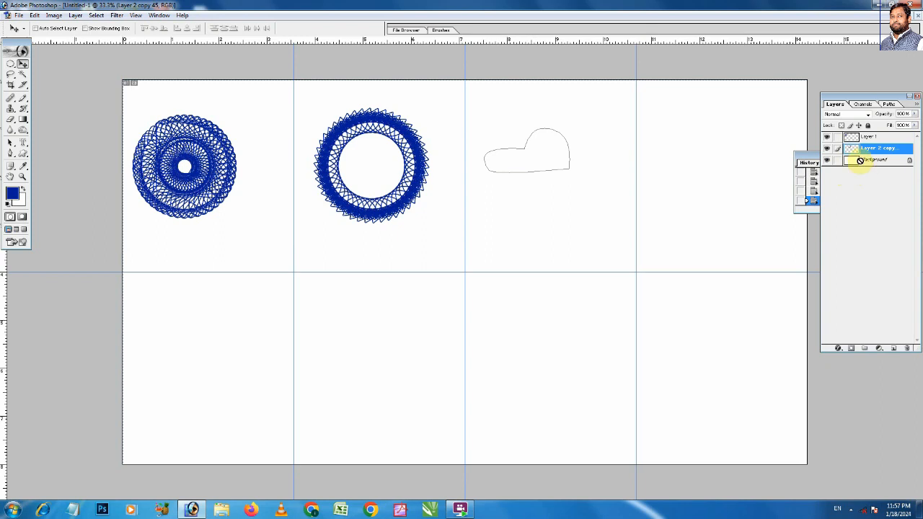
key(ctrl+Return)
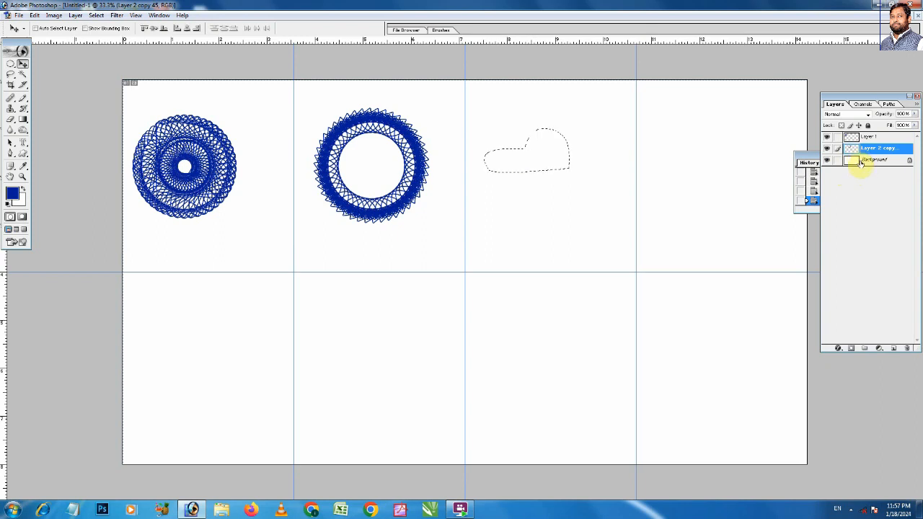
key(ctrl+j)
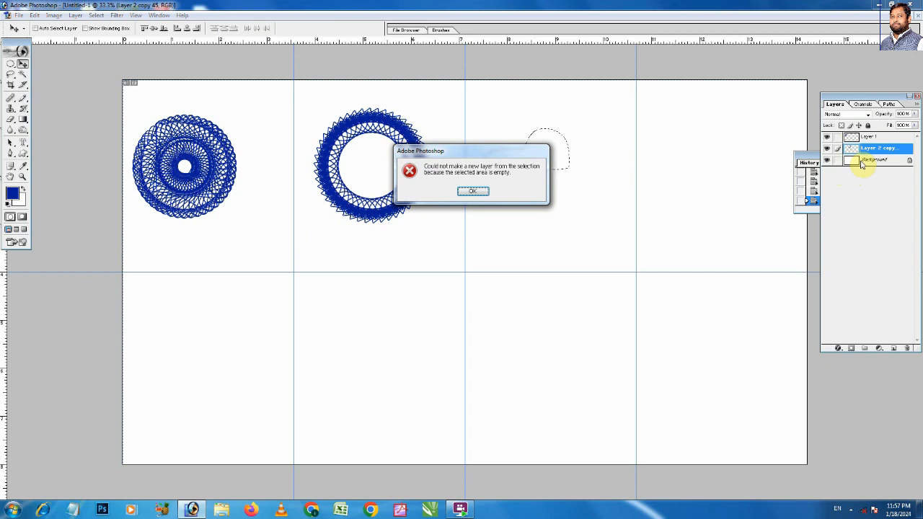
click(472, 191)
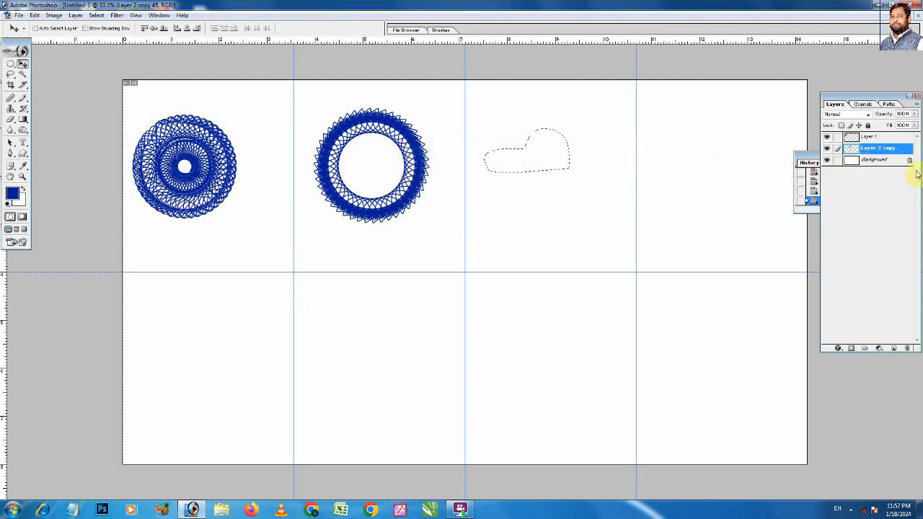
click(878, 160)
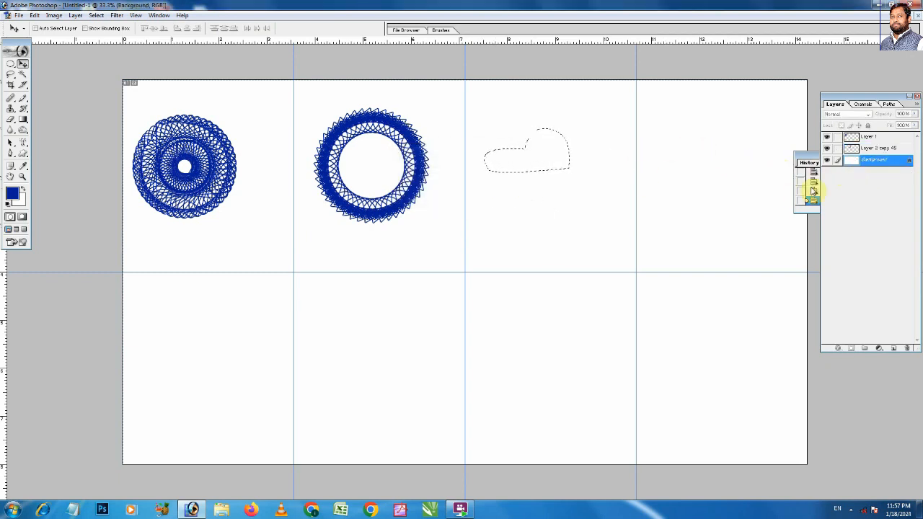
key(ctrl+j)
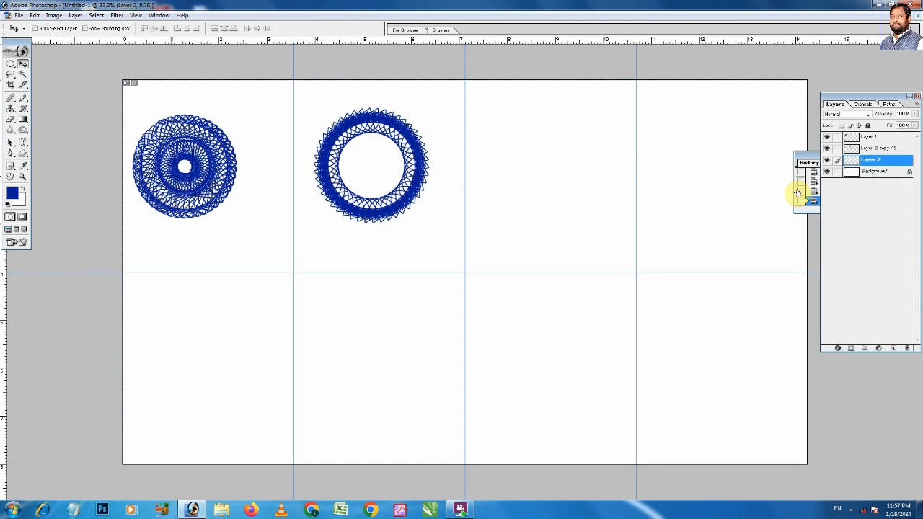
Step: Stroke the copied two-lobed shape in dark blue, located outside, with Normal blending at 100% opacity
click(34, 15)
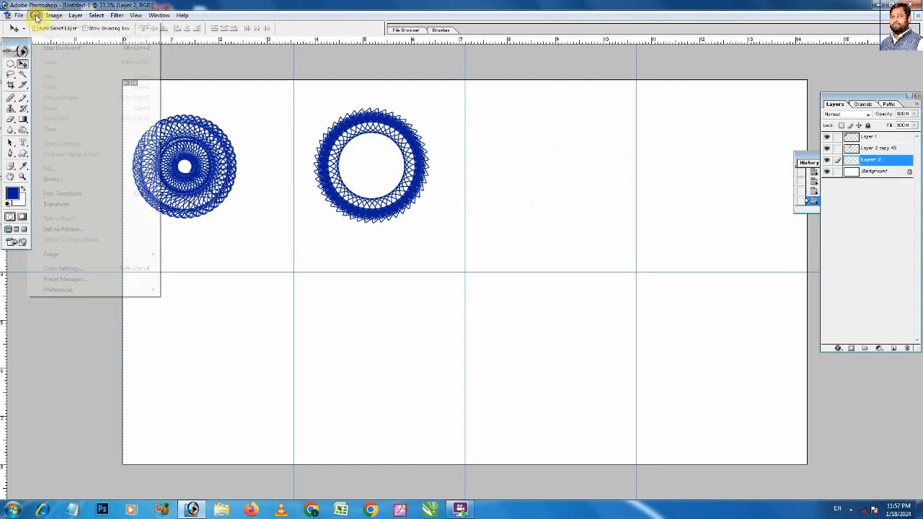
click(65, 181)
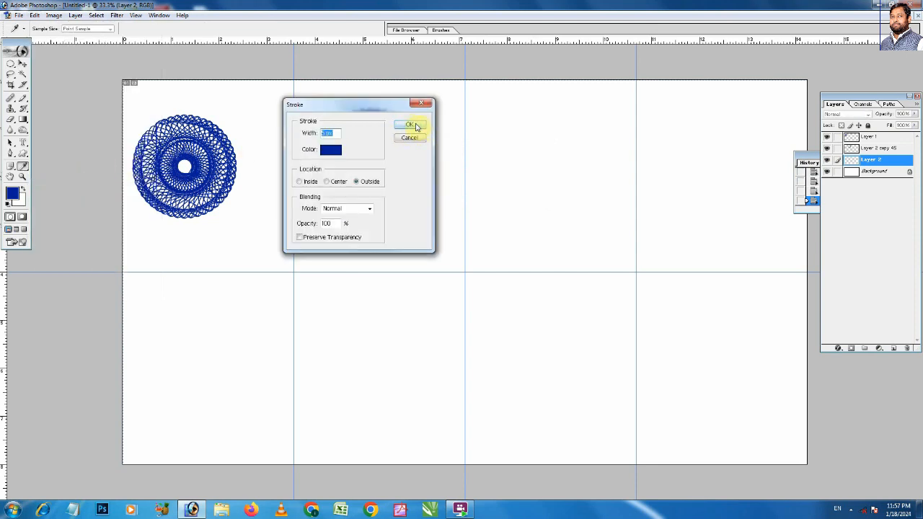
click(409, 126)
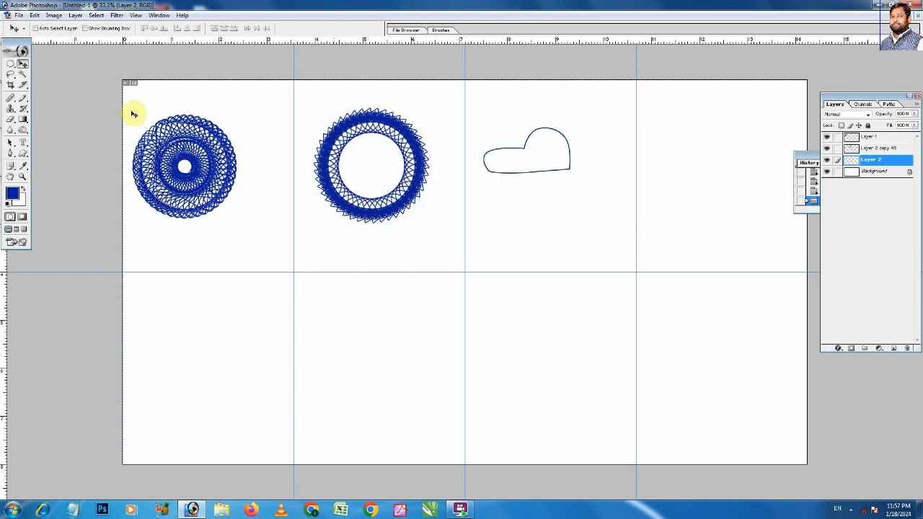
Step: Clear the white fill inside the two-lobed outline, deselect, and move the outline slightly right and down within its cell
click(23, 74)
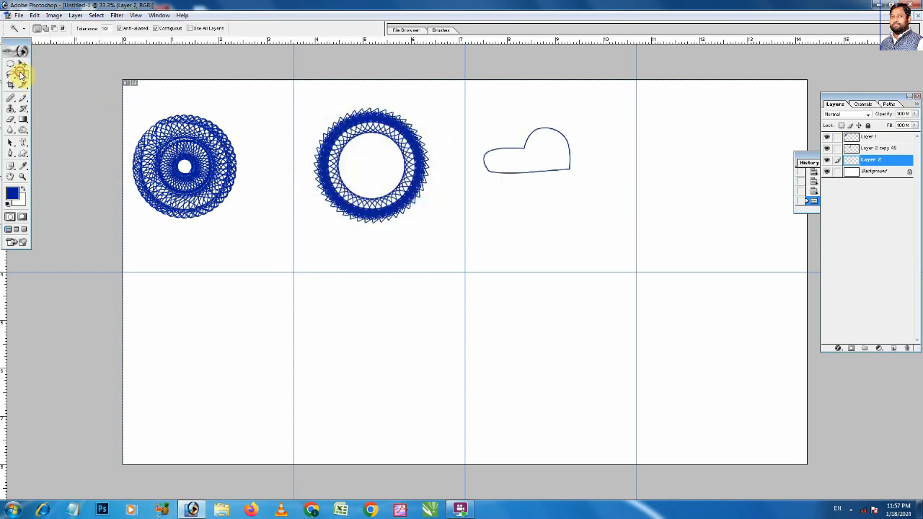
click(543, 154)
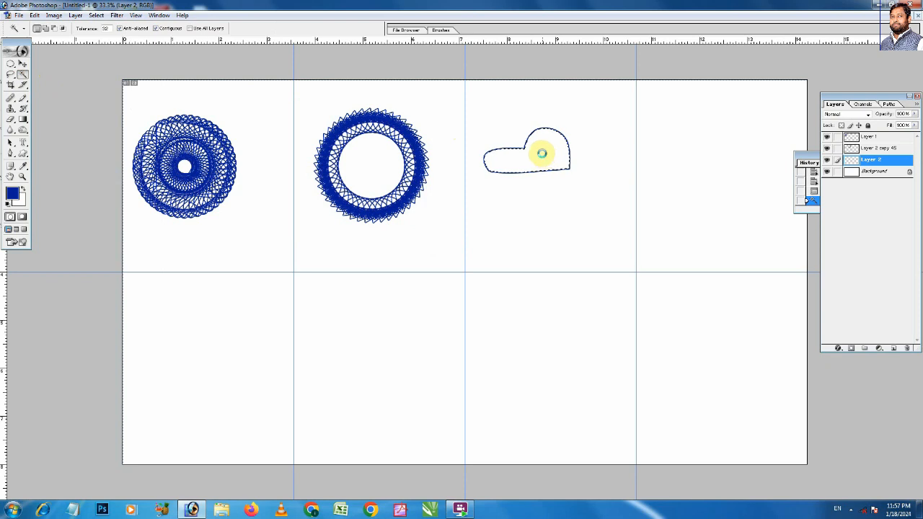
key(ctrl+d)
key(v)
drag(535, 144, 555, 161)
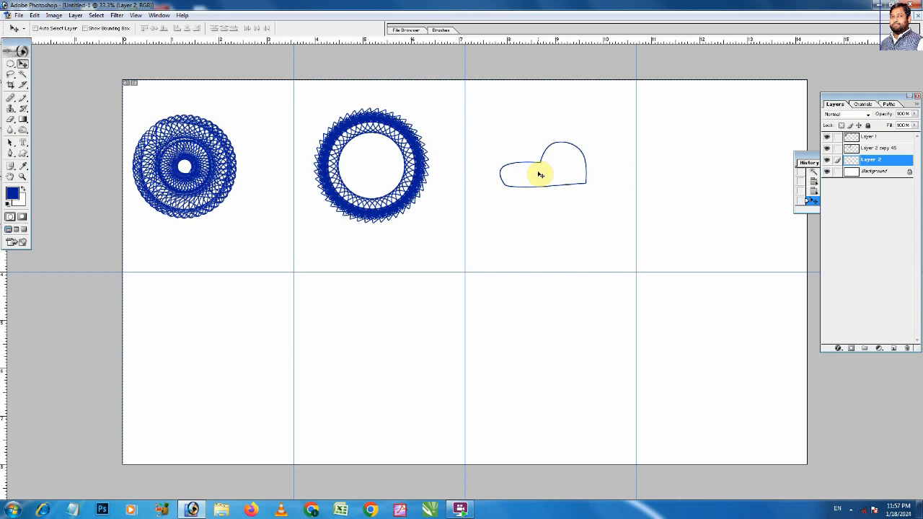
Step: Duplicate the two-lobed outline layer and rotate the copy 15.4 degrees clockwise around its centre
key(ctrl+j)
key(ctrl+t)
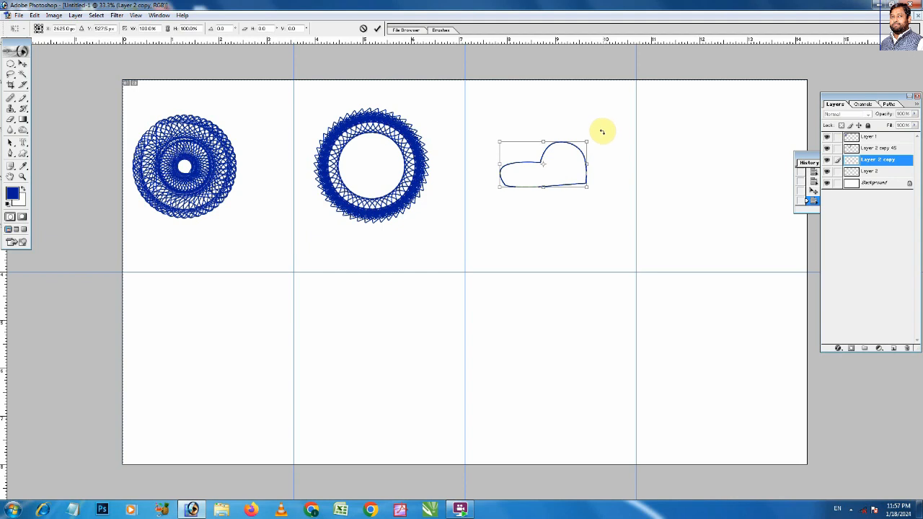
drag(598, 131, 601, 144)
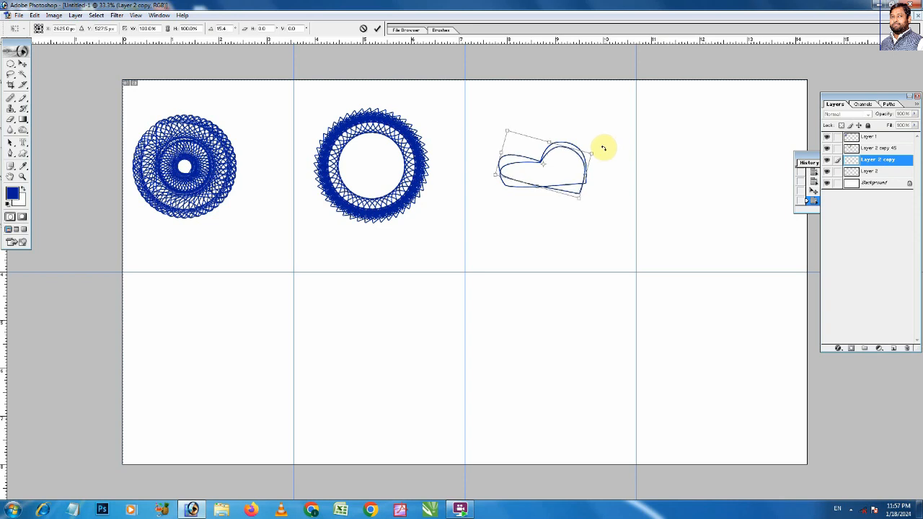
key(Return)
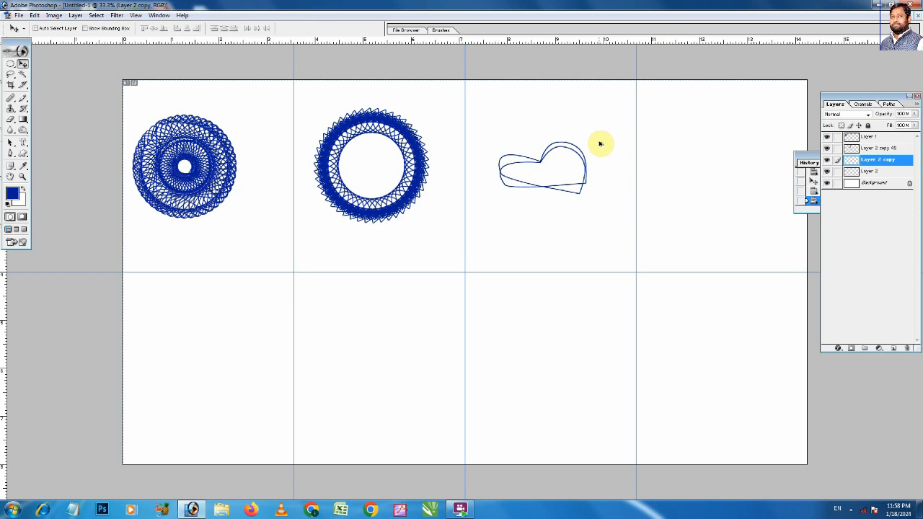
Step: Repeat the rotated duplication of the two-lobed outline until the copies form a full circular rosette in the third upper cell
key(ctrl+alt+shift+t)
key(ctrl+alt+shift+t)
key(ctrl+alt+shift+t)
key(ctrl+alt+shift+t)
key(ctrl+alt+shift+t)
key(ctrl+alt+shift+t)
key(ctrl+alt+shift+t)
key(ctrl+alt+shift+t)
key(ctrl+alt+shift+t)
key(ctrl+alt+shift+t)
key(ctrl+alt+shift+t)
key(ctrl+alt+shift+t)
key(ctrl+alt+shift+t)
key(ctrl+alt+shift+t)
key(ctrl+alt+shift+t)
key(ctrl+alt+shift+t)
key(ctrl+alt+shift+t)
key(ctrl+alt+shift+t)
key(ctrl+alt+shift+t)
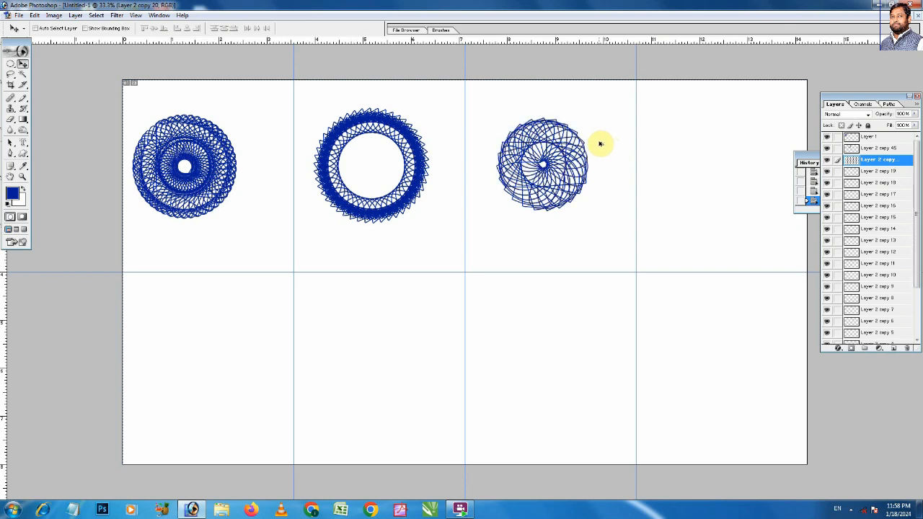
key(ctrl+alt+shift+t)
key(ctrl+alt+shift+t)
key(ctrl+t)
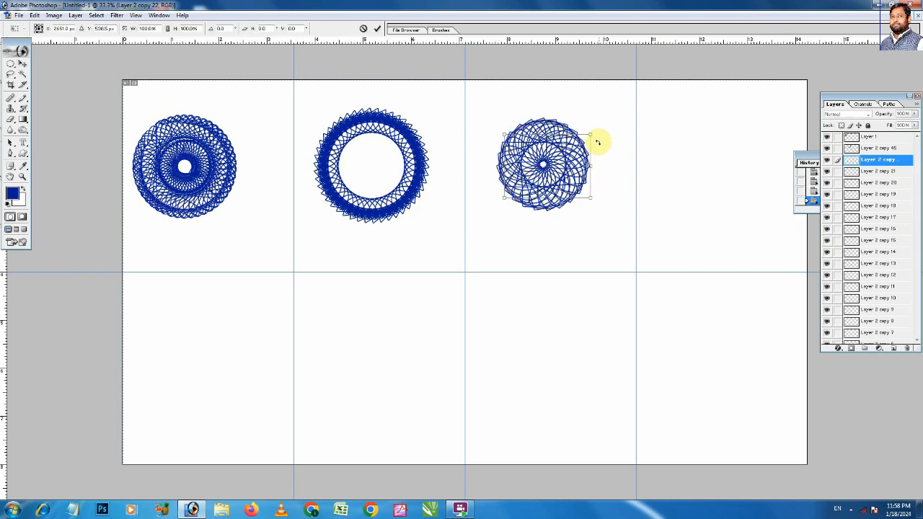
key(Return)
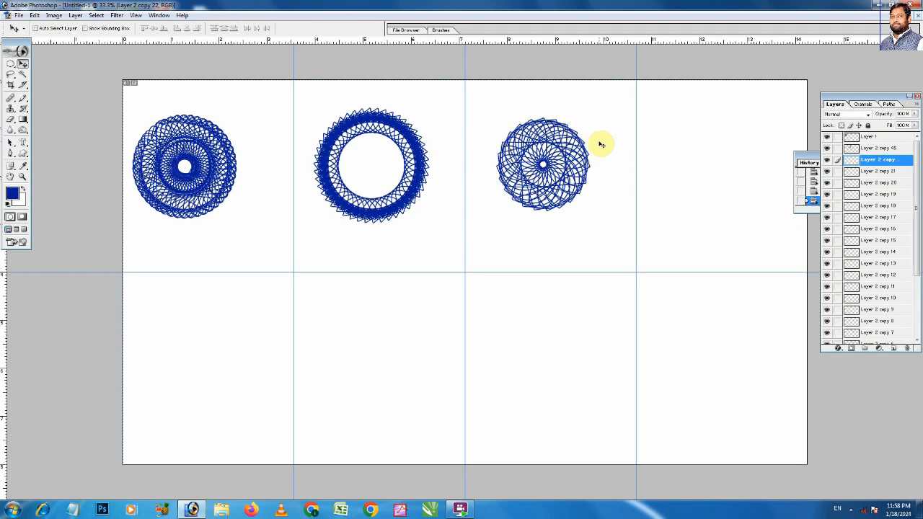
Step: Link all rotated copies of the two-lobed outline with the original Layer 2 and merge them into a single layer
drag(473, 115, 614, 226)
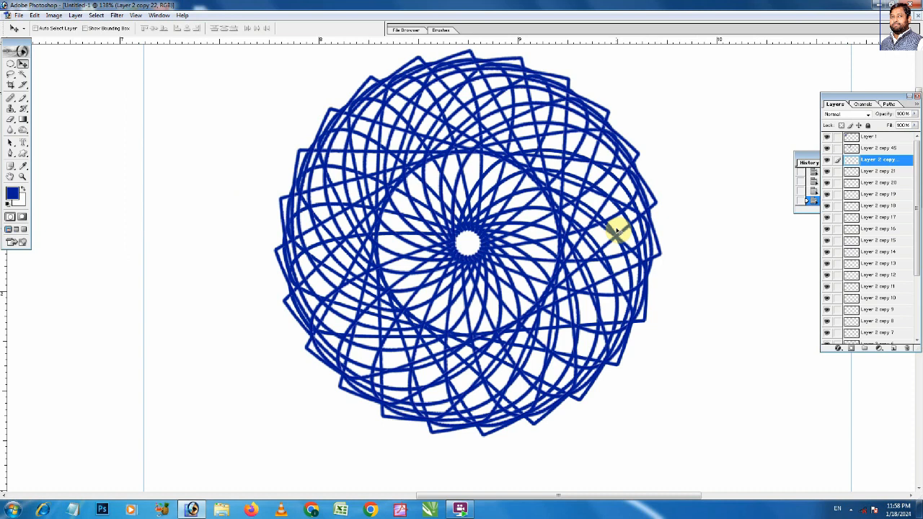
key(ctrl+minus)
key(ctrl+minus)
key(ctrl+minus)
key(ctrl+minus)
key(ctrl+minus)
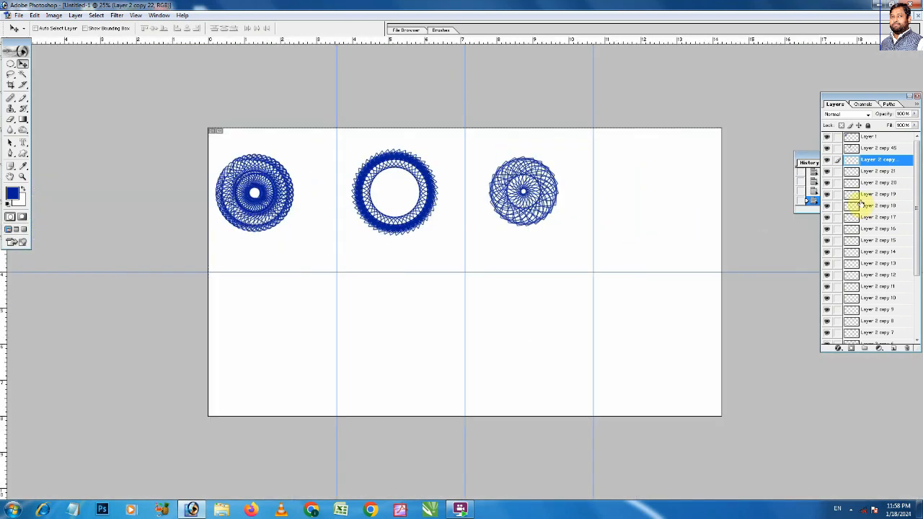
mouse_move(920, 182)
mouse_down()
mouse_move(920, 267)
mouse_move(910, 178)
mouse_up()
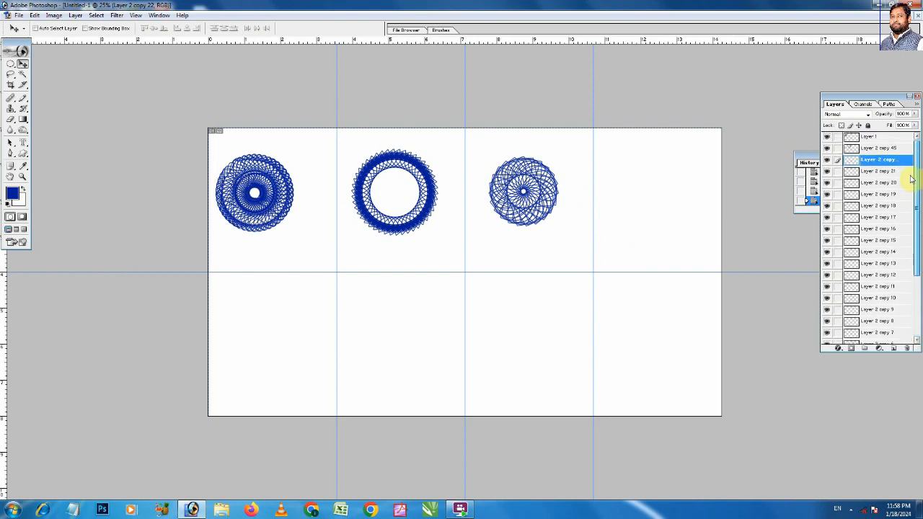
drag(837, 171, 832, 320)
drag(915, 191, 905, 277)
drag(837, 246, 838, 335)
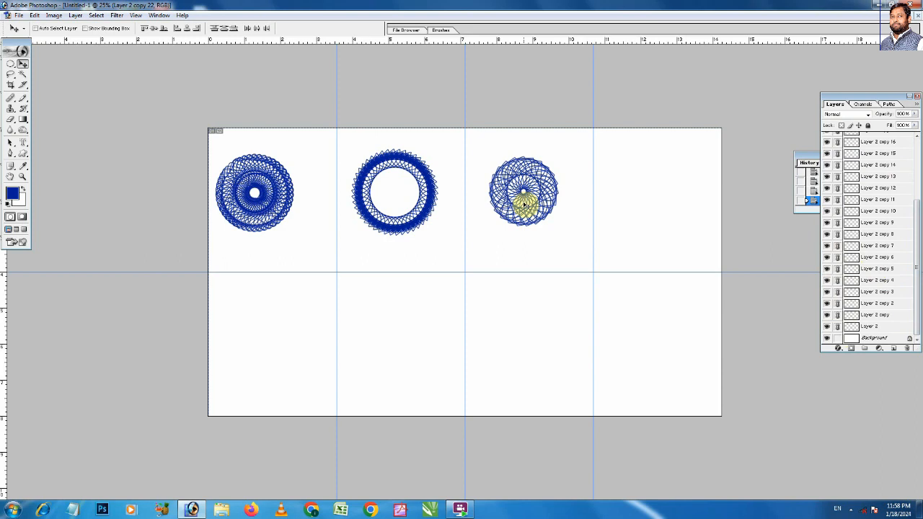
key(ctrl+e)
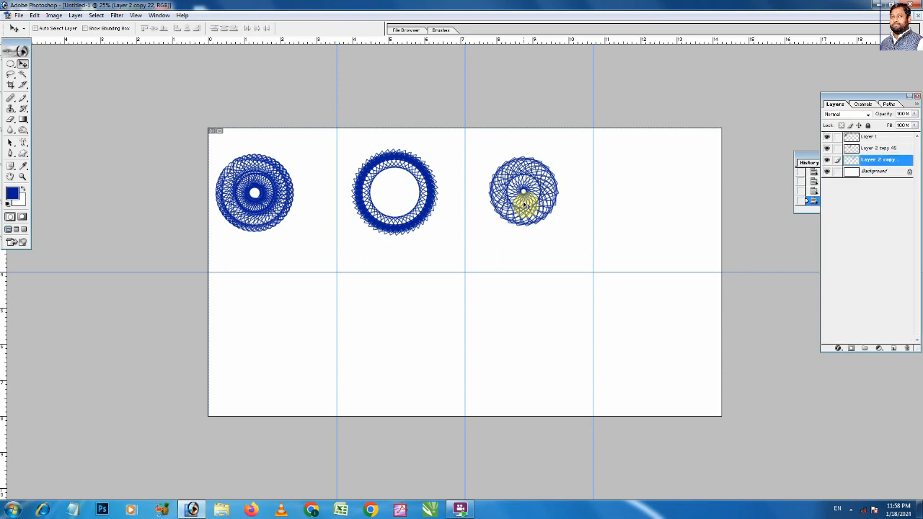
Step: Examine the merged third rosette by hiding and showing its layer and viewing its line pattern up close
click(827, 160)
click(827, 160)
key(ctrl+space)
drag(455, 151, 606, 247)
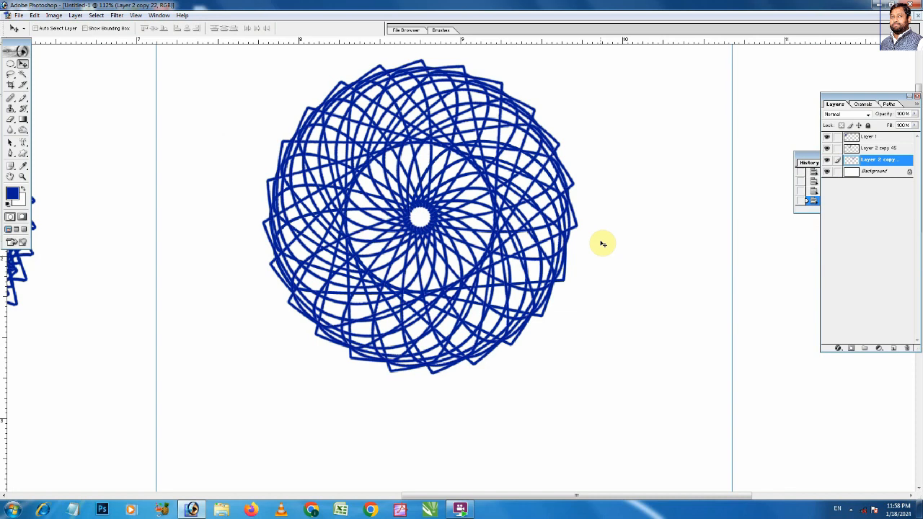
key(ctrl+minus)
key(ctrl+minus)
key(ctrl+minus)
key(ctrl+minus)
key(ctrl+minus)
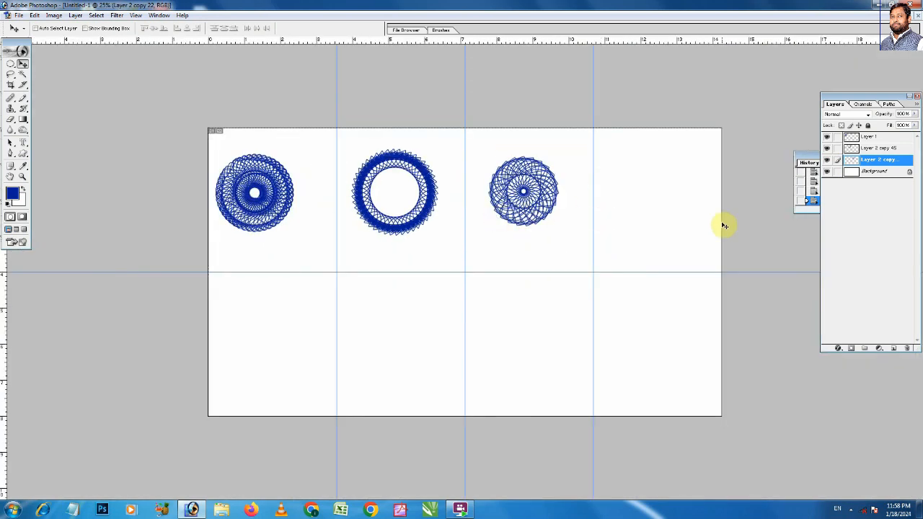
Step: With the Background layer active, draw a closed three-armed Pen path with rounded tips and inward-curving sides in the fourth upper cell
click(874, 173)
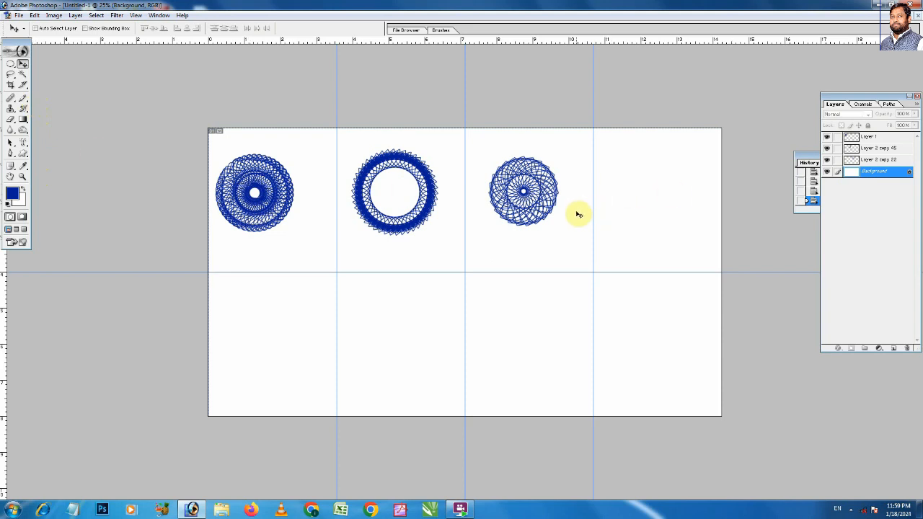
key(p)
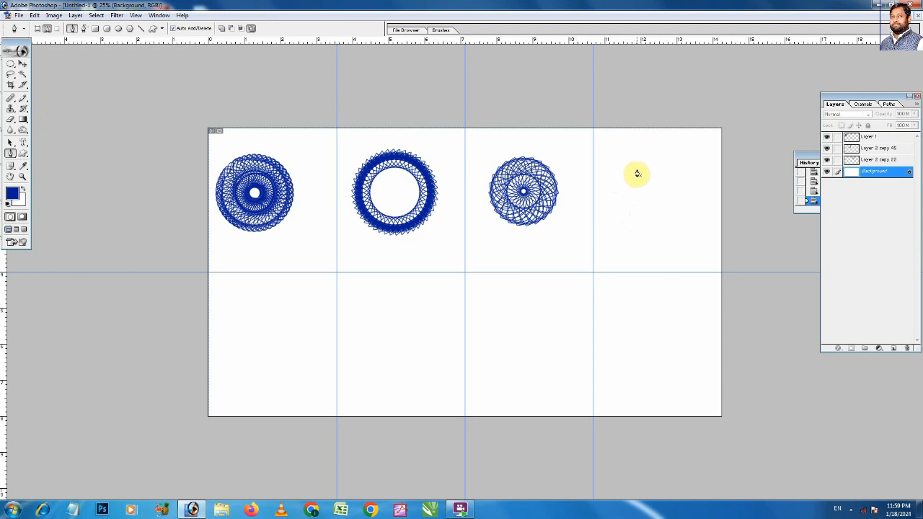
drag(636, 170, 625, 191)
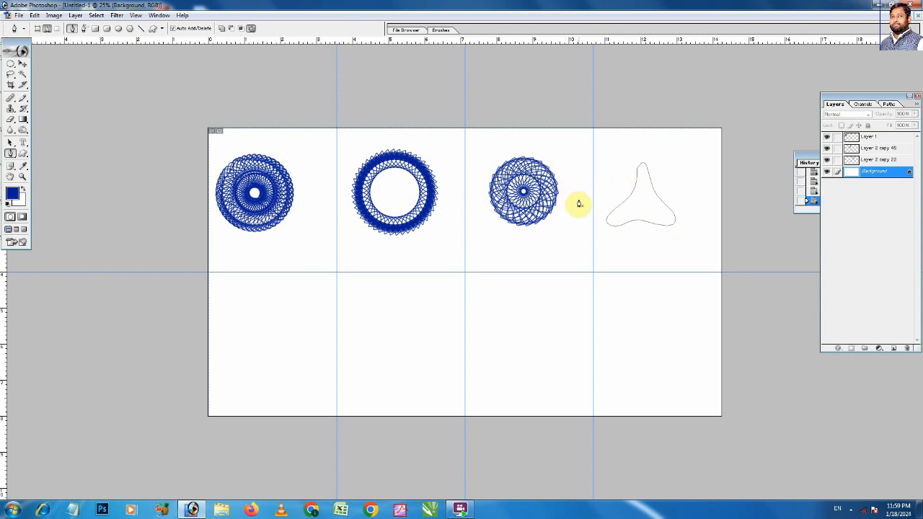
Step: Copy the three-armed path's area from the Background to a new layer and give it a dark blue outside stroke at 100% opacity
key(ctrl+Return)
key(ctrl+j)
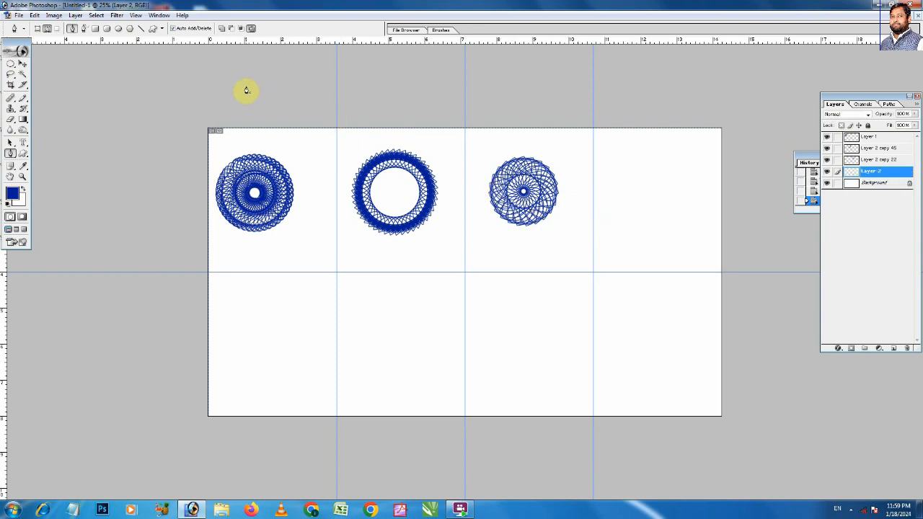
click(33, 16)
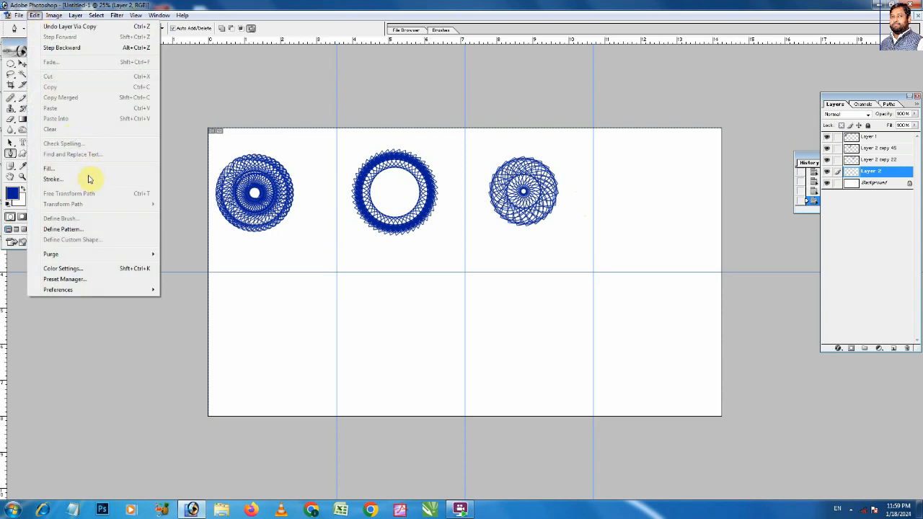
click(65, 181)
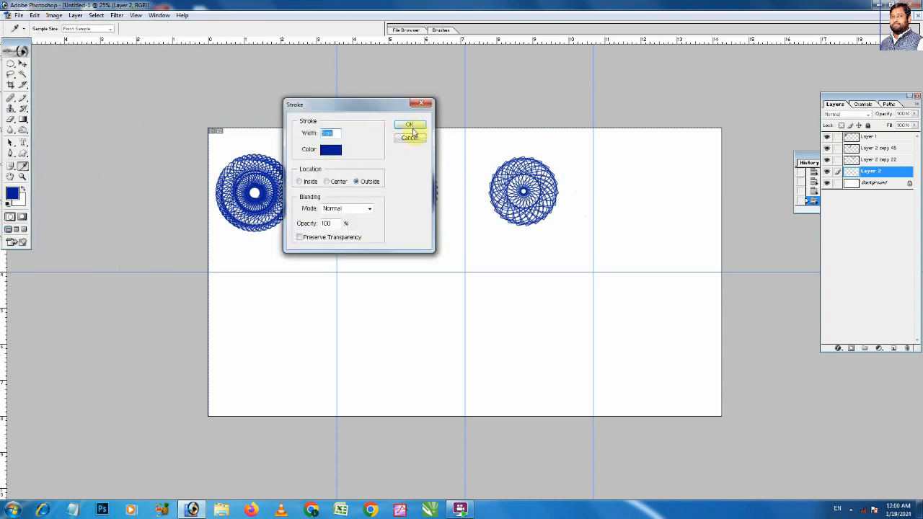
click(416, 126)
key(p)
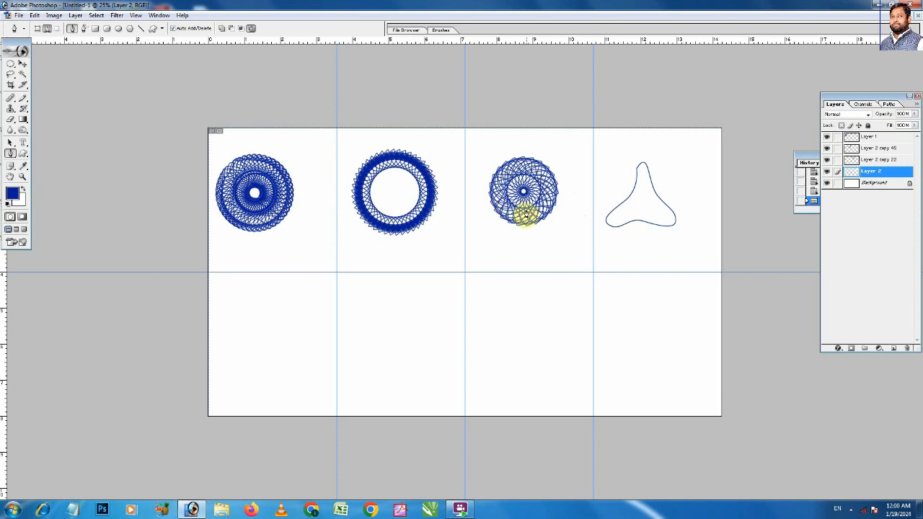
Step: Clear the white fill inside the three-armed outline and deselect it
click(23, 72)
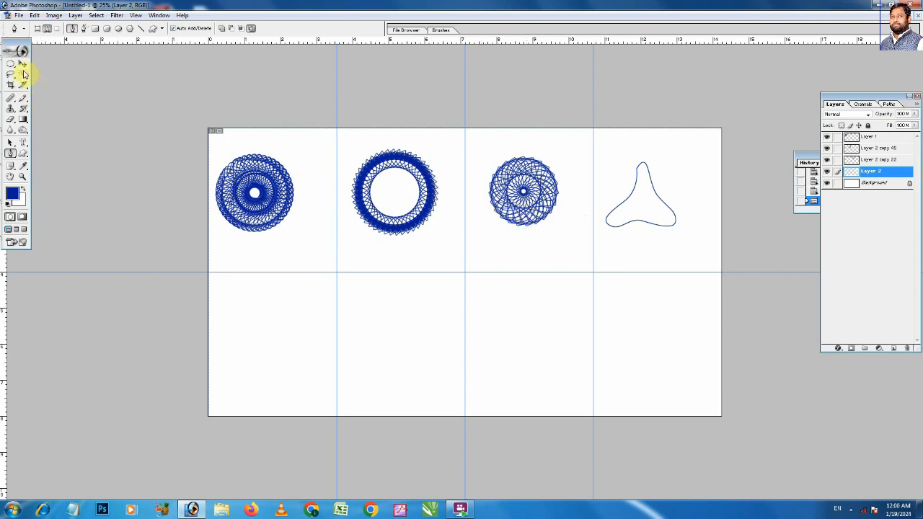
click(644, 203)
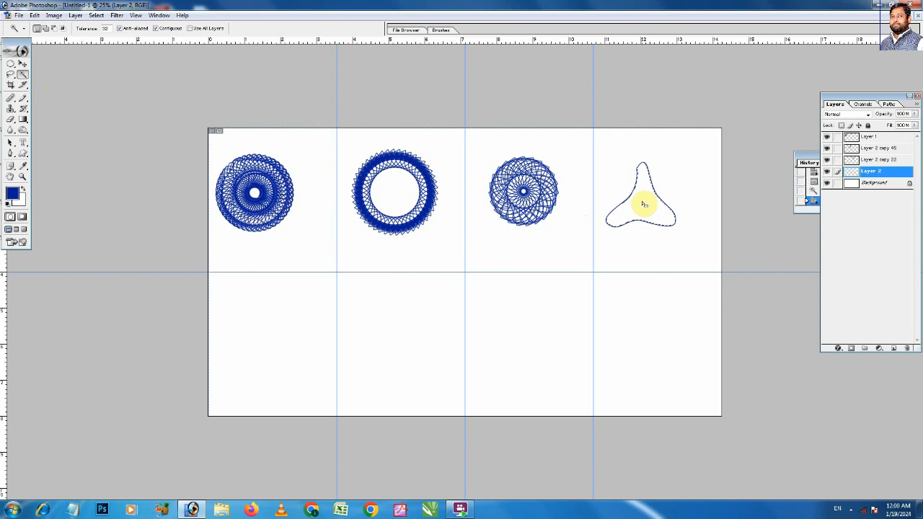
key(ctrl+d)
Step: Duplicate the three-armed outline layer and rotate the copy slightly clockwise around its centre
key(ctrl+j)
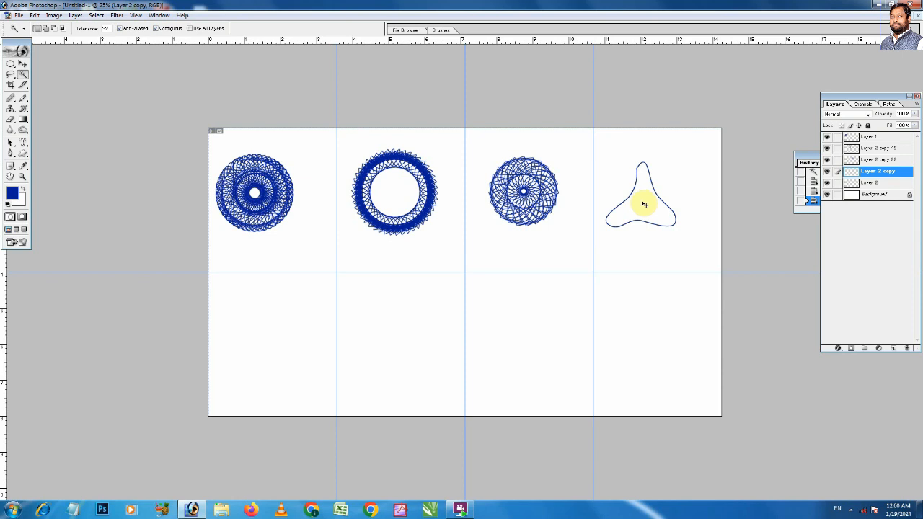
key(ctrl+t)
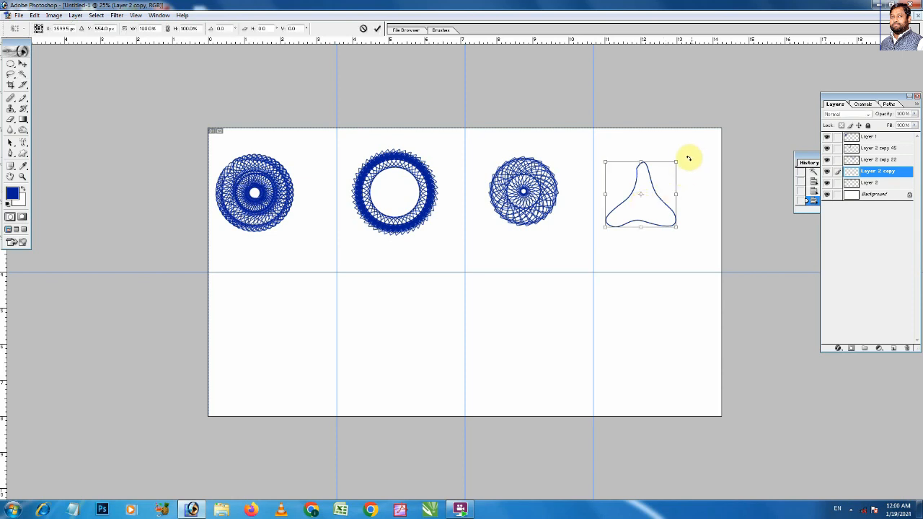
drag(684, 149, 697, 158)
key(Return)
key(w)
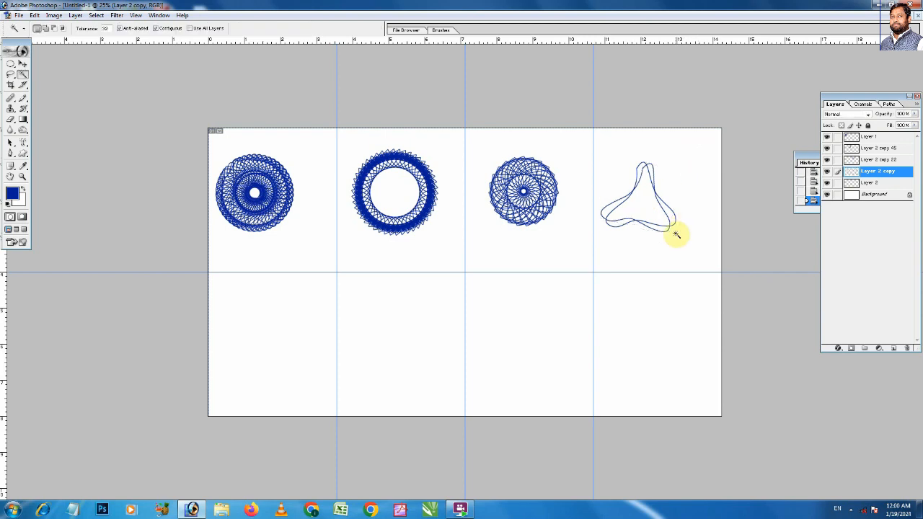
Step: Repeat the rotated duplication of the three-armed outline until the copies form a full circular rosette in the fourth upper cell
key(ctrl+alt+shift+t)
key(ctrl+alt+shift+t)
key(ctrl+alt+shift+t)
key(ctrl+alt+shift+t)
key(ctrl+alt+shift+t)
key(ctrl+alt+shift+t)
key(ctrl+alt+shift+t)
key(ctrl+alt+shift+t)
key(ctrl+alt+shift+t)
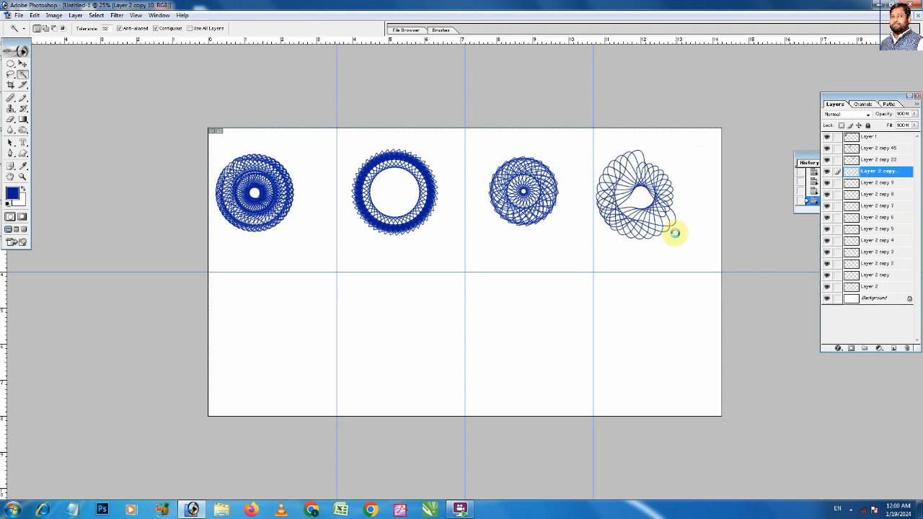
key(ctrl+alt+shift+t)
key(ctrl+alt+shift+t)
key(ctrl+alt+shift+t)
key(ctrl+alt+shift+t)
key(ctrl+alt+shift+t)
key(ctrl+alt+shift+t)
key(ctrl+alt+shift+t)
key(ctrl+alt+shift+t)
key(ctrl+alt+shift+t)
key(ctrl+alt+shift+t)
key(ctrl+alt+shift+t)
key(ctrl+alt+shift+t)
key(ctrl+alt+shift+t)
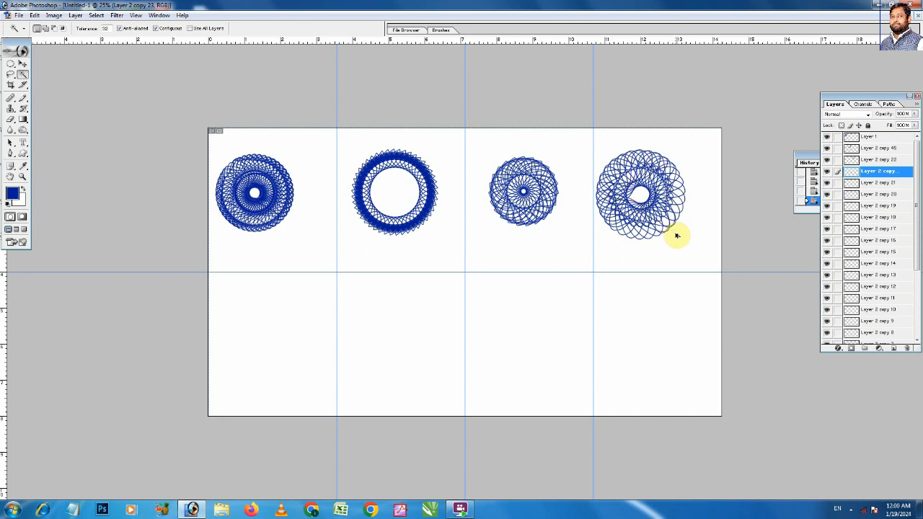
key(ctrl+alt+shift+t)
key(ctrl+alt+shift+t)
key(ctrl+alt+shift+t)
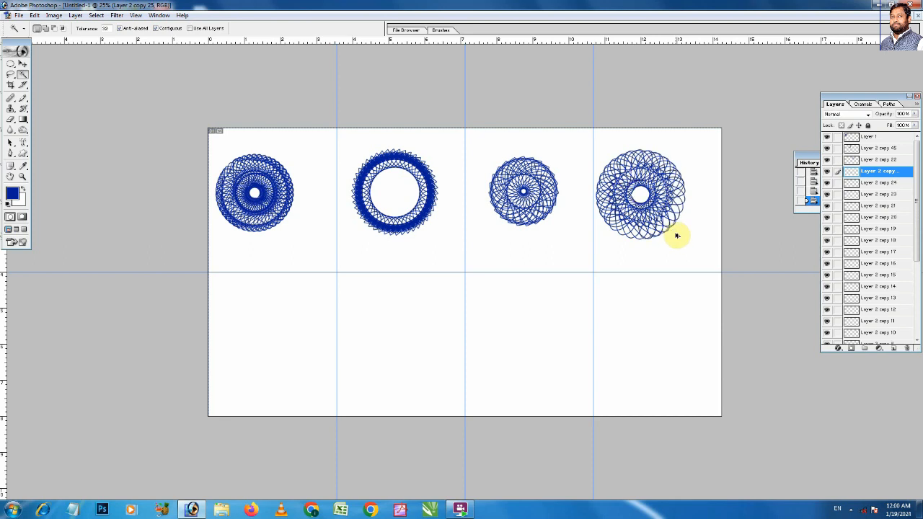
key(ctrl+alt+shift+t)
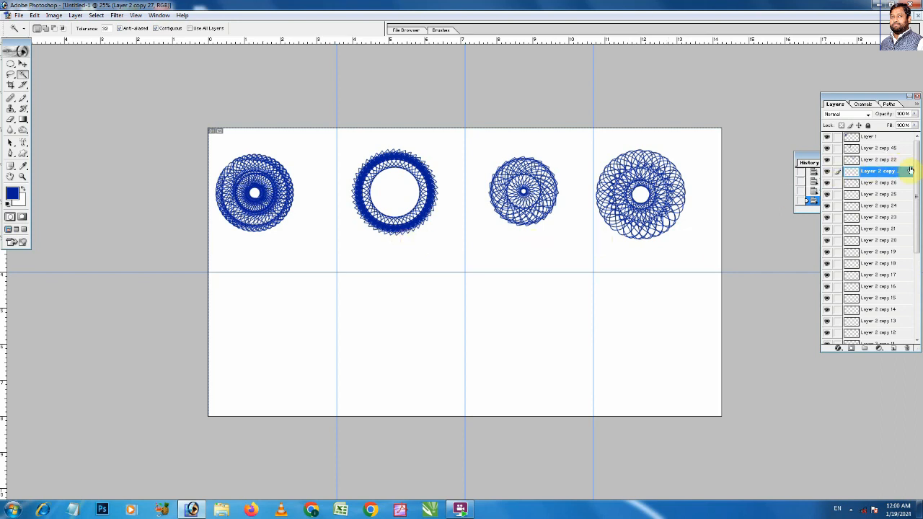
Step: Merge all the rotated three-armed outline copies into one layer and centre the rosette in the fourth upper cell
scroll(916, 178, down, 1)
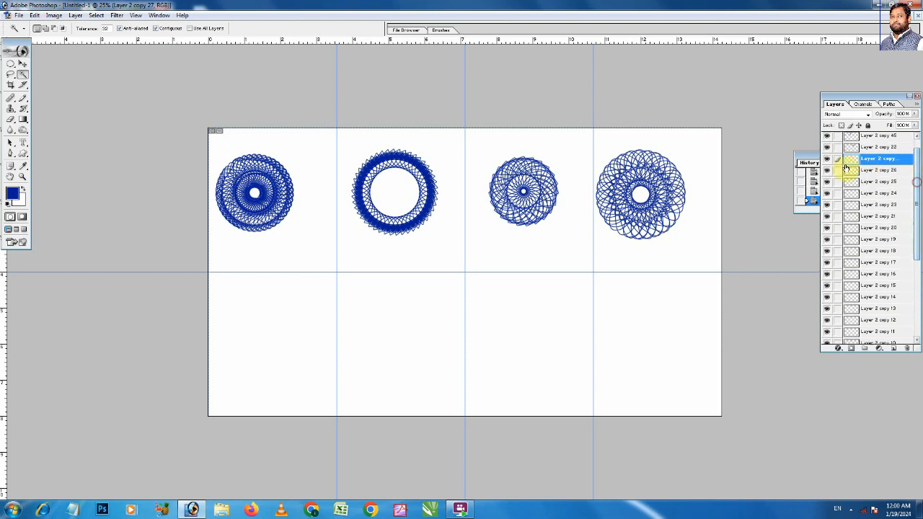
drag(838, 171, 837, 310)
scroll(919, 232, down, 2)
scroll(918, 232, down, 5)
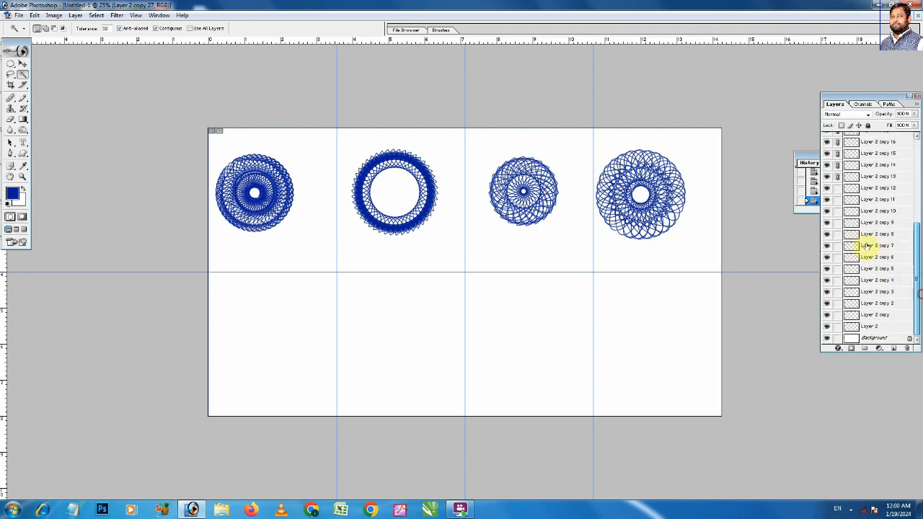
drag(839, 204, 835, 328)
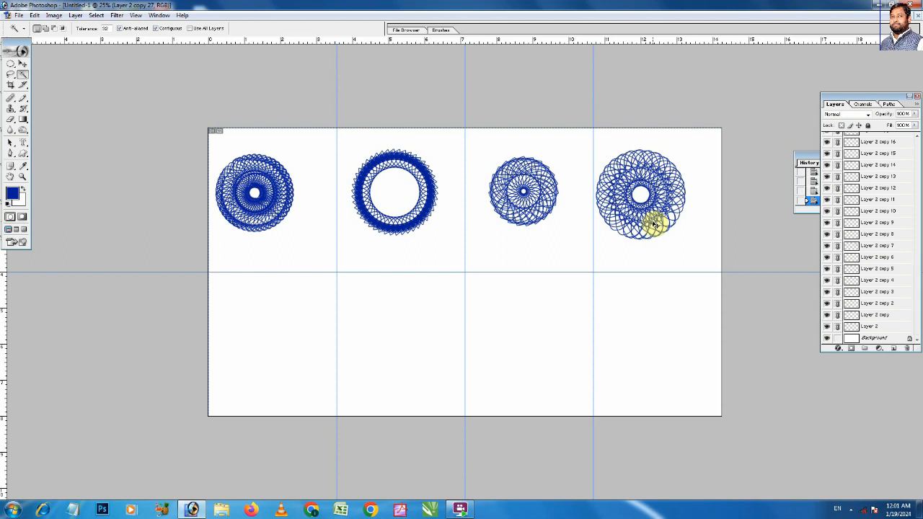
key(ctrl+e)
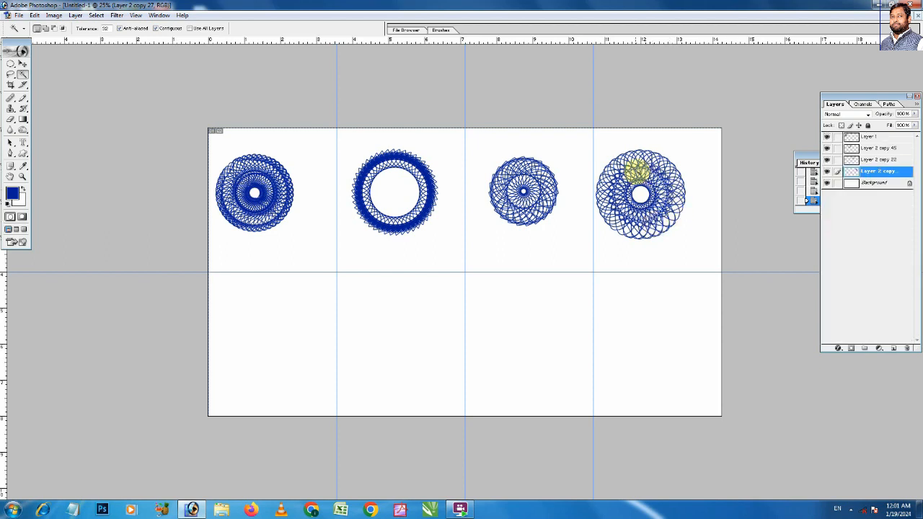
key(v)
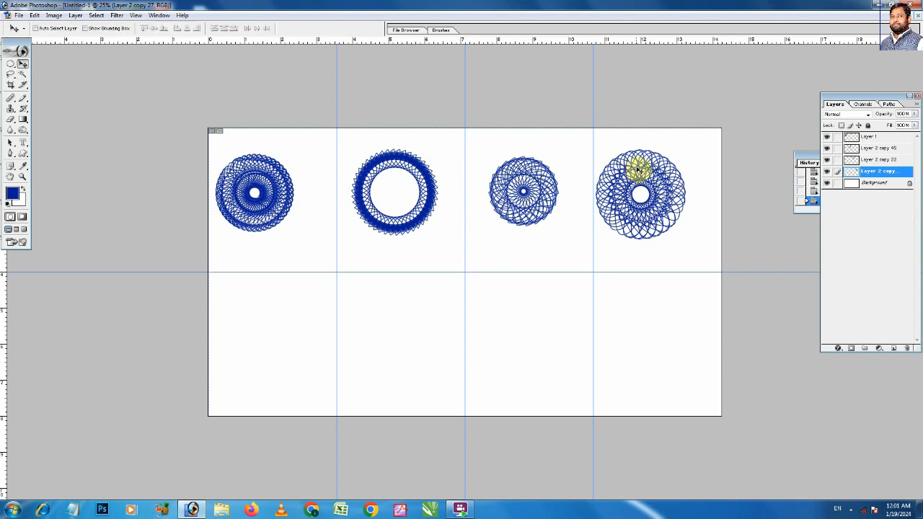
mouse_move(636, 168)
mouse_down()
mouse_move(658, 173)
mouse_move(651, 169)
mouse_up()
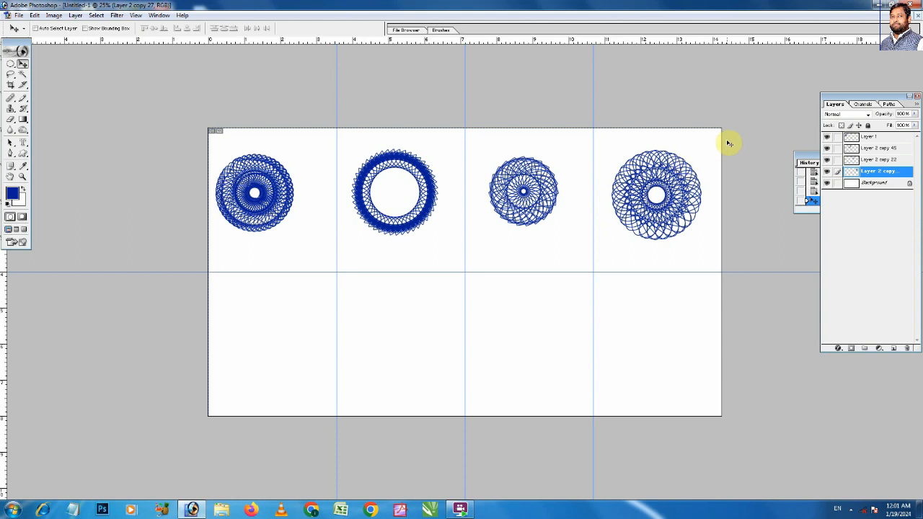
Step: Examine the merged fourth rosette's line pattern up close and check its layer
click(827, 171)
click(828, 171)
drag(608, 151, 702, 240)
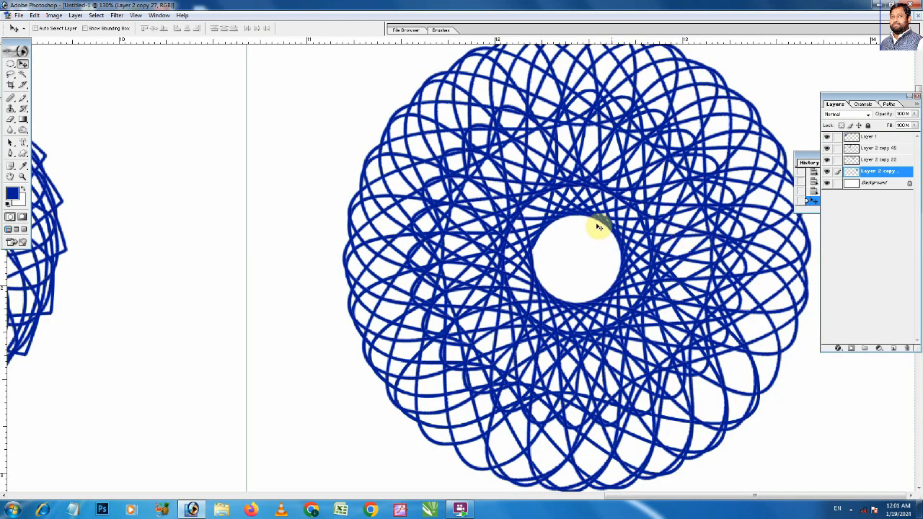
scroll(589, 243, up, 3)
scroll(674, 262, down, 10)
scroll(696, 186, up, 7)
scroll(682, 217, up, 3)
scroll(682, 214, down, 4)
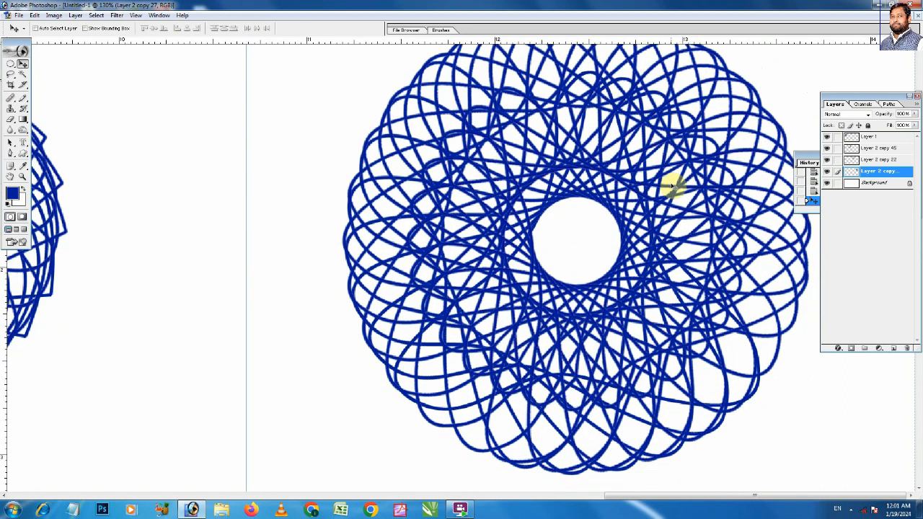
key(ctrl+0)
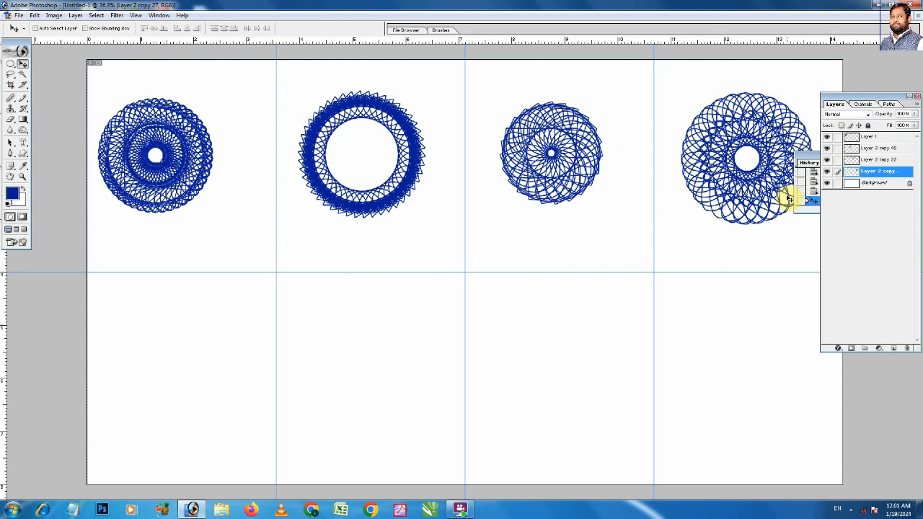
Step: On the Background, select a wide flat ellipse in the first lower cell and add a narrow upright ellipse at its right end
click(876, 183)
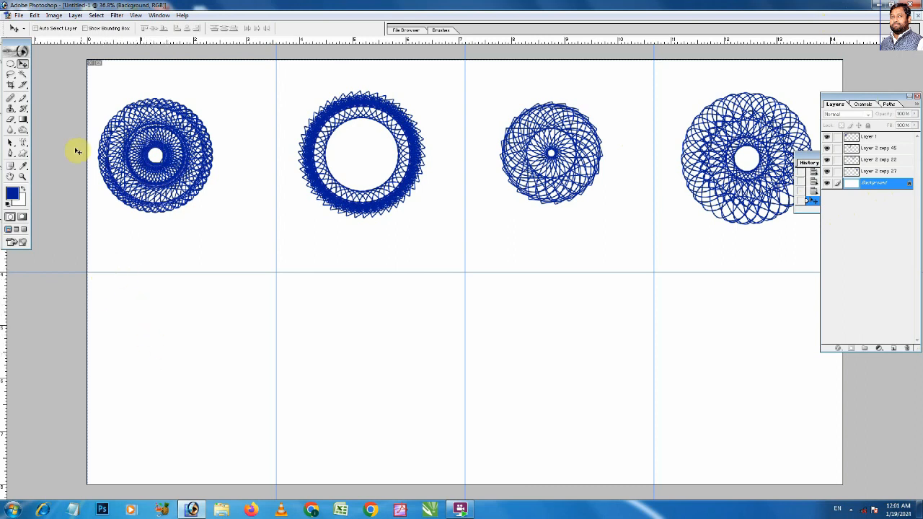
click(11, 65)
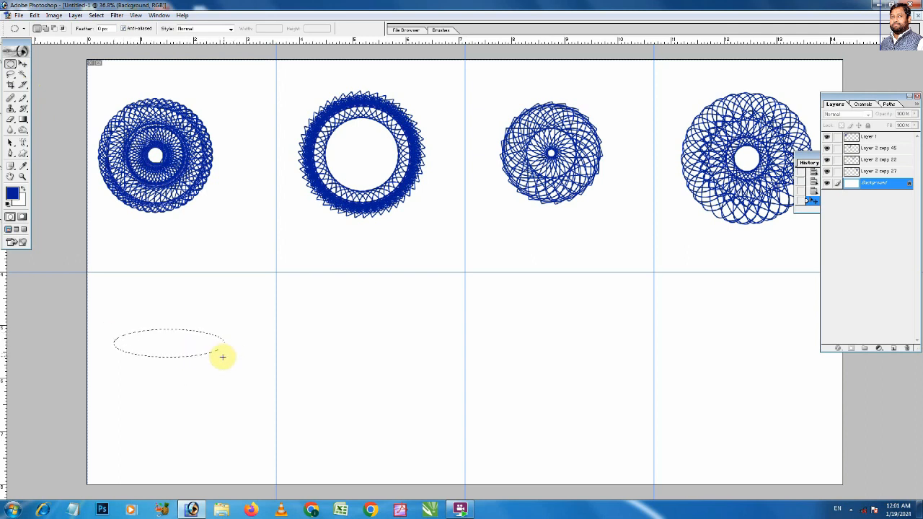
drag(223, 356, 222, 357)
key(shift)
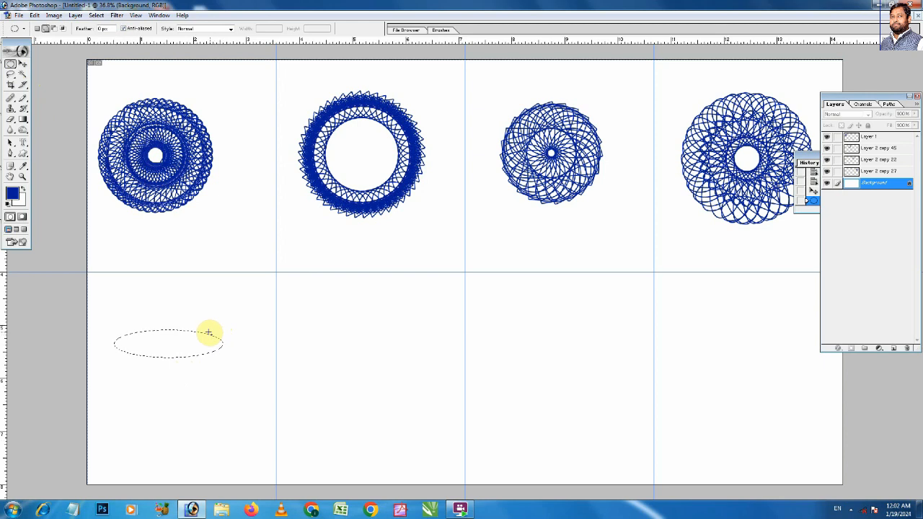
mouse_move(225, 353)
mouse_down()
mouse_move(230, 372)
mouse_move(220, 343)
mouse_move(225, 364)
mouse_up()
key(shift)
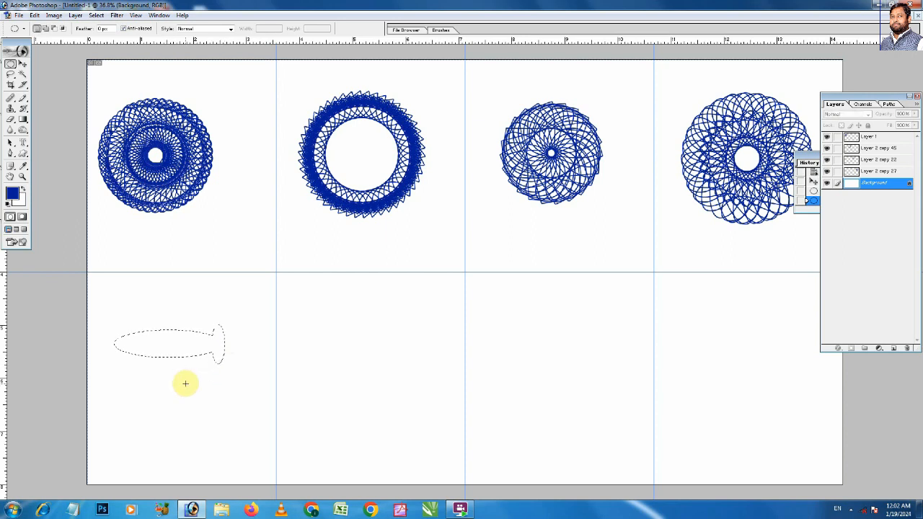
Step: Copy the combined ellipse area to a new layer and give it a 5 px dark blue outside stroke at 100% opacity
key(ctrl+j)
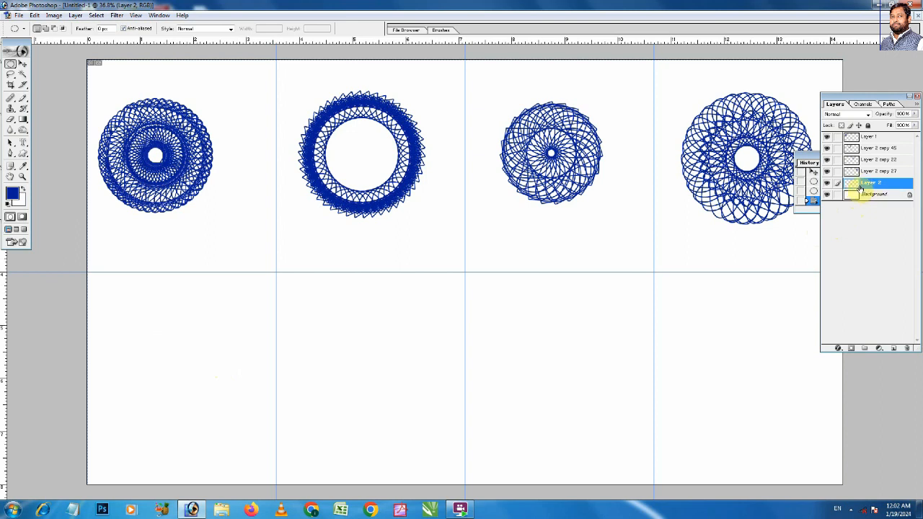
click(18, 15)
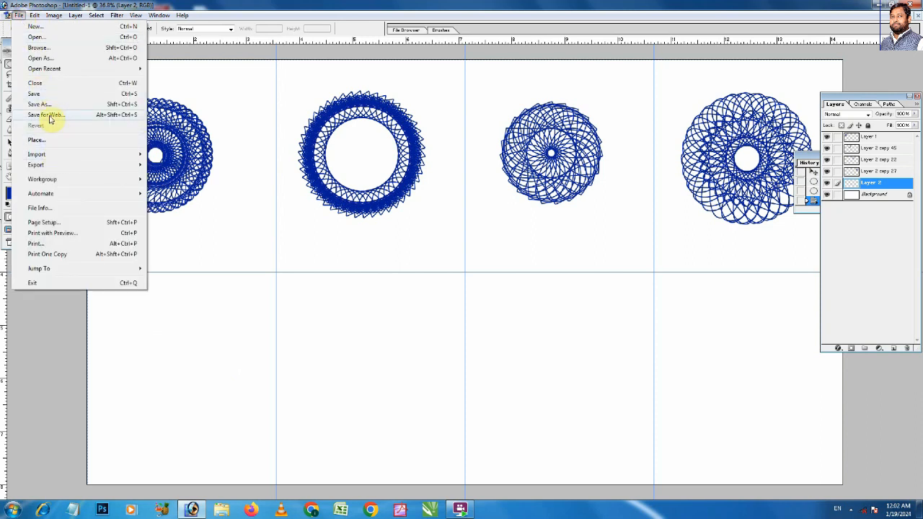
mouse_move(34, 15)
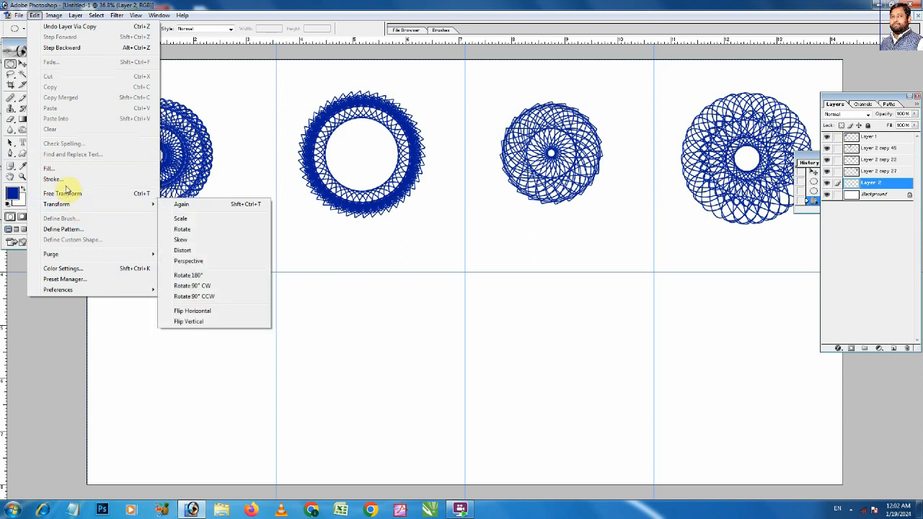
click(58, 179)
key(m)
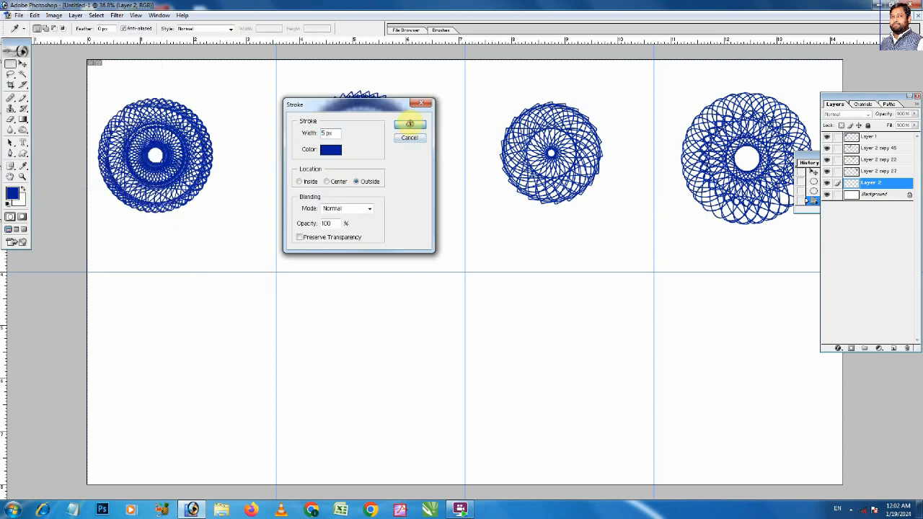
click(410, 124)
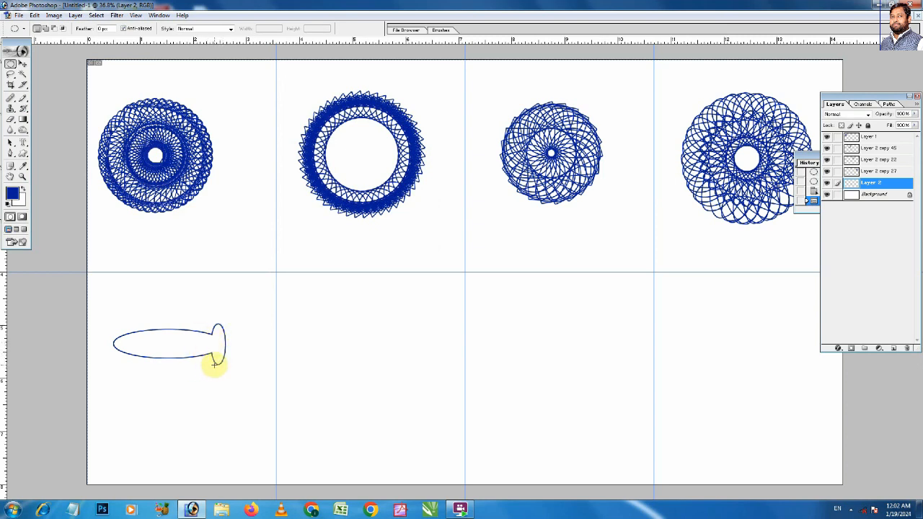
Step: Duplicate the outlined ellipse shape and flip the copy horizontally in place
key(ctrl+j)
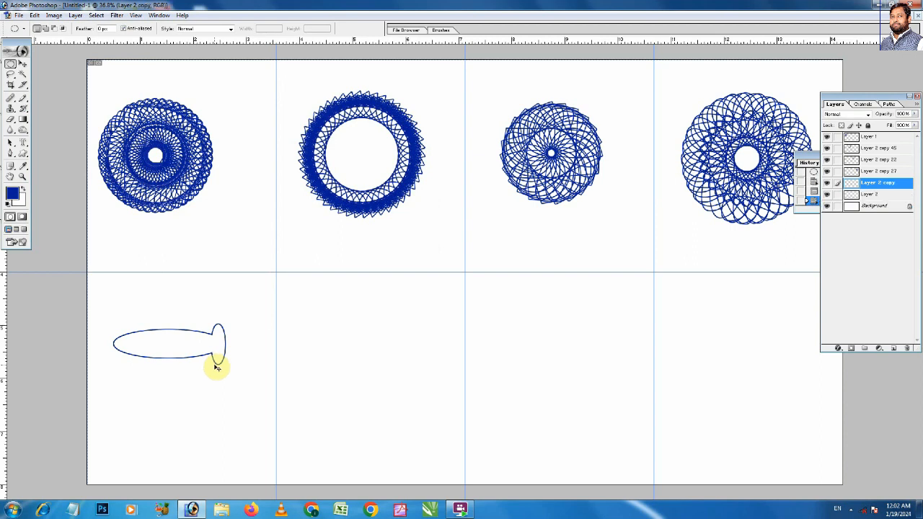
key(ctrl+t)
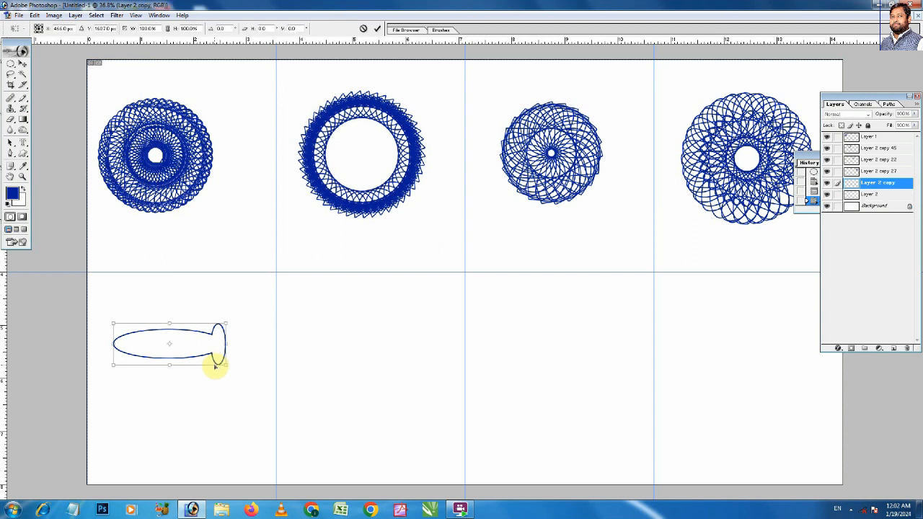
right_click(178, 345)
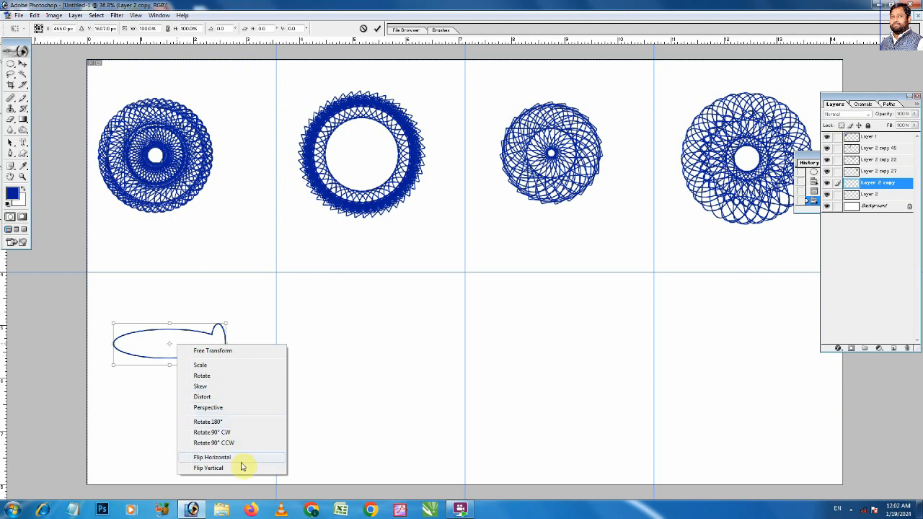
click(240, 458)
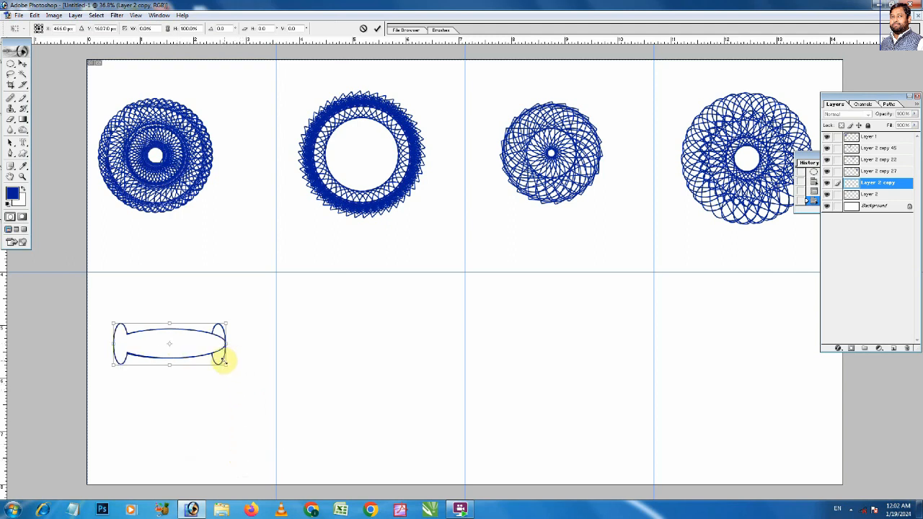
key(Return)
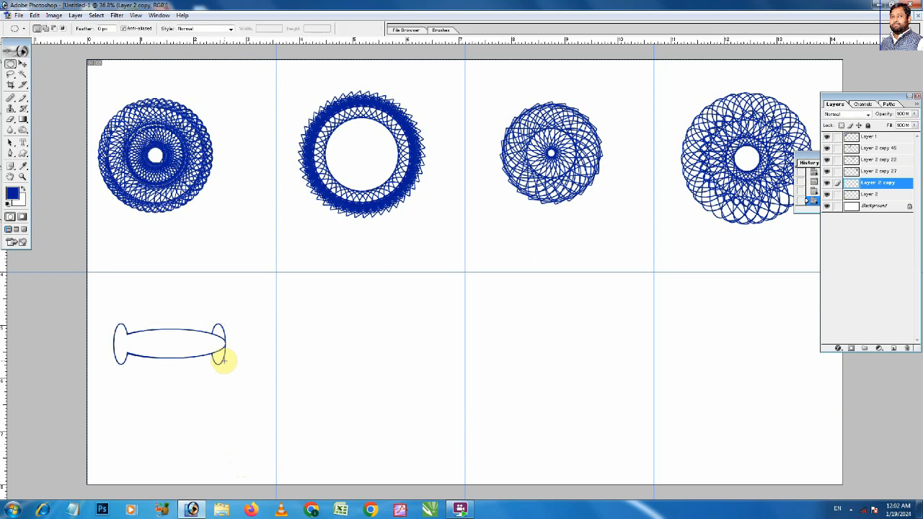
Step: Erase the flipped copy's rounded tip inside the right-hand upright ellipse using an elliptical selection, and deselect
drag(76, 284, 328, 424)
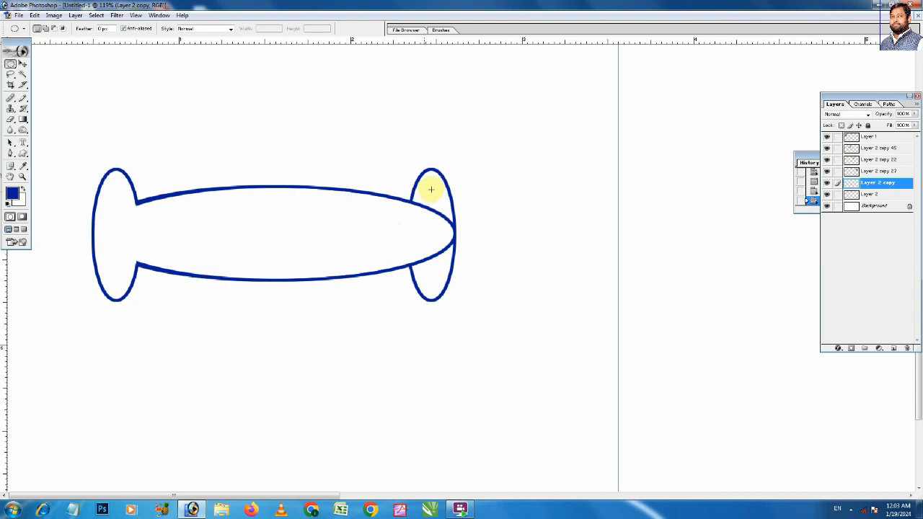
drag(487, 154, 410, 314)
key(Delete)
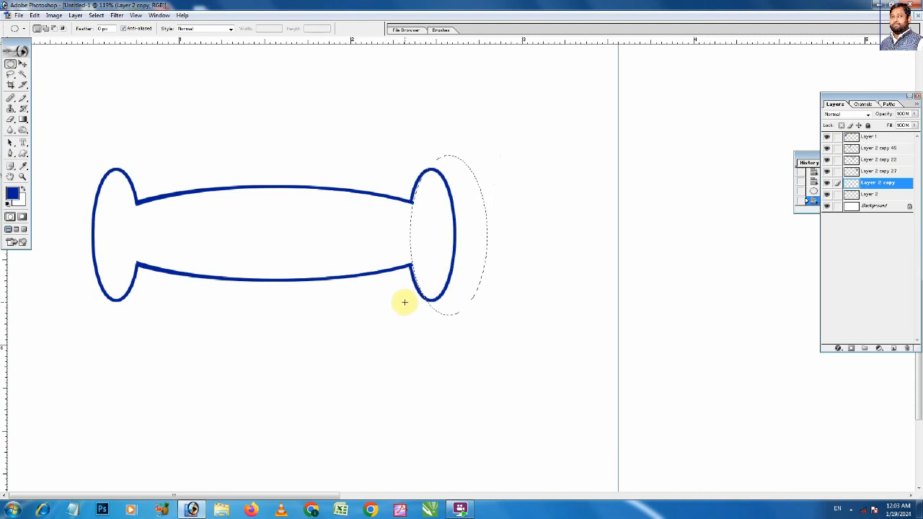
click(22, 63)
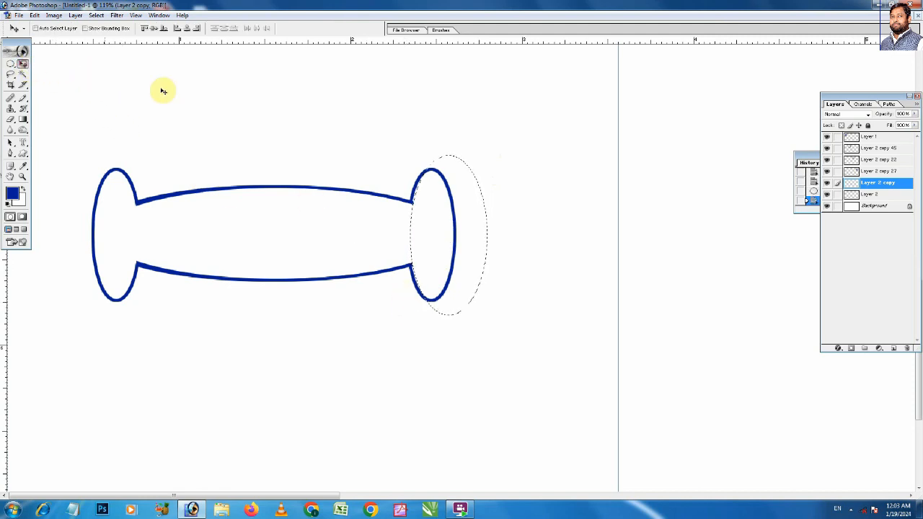
key(ctrl+d)
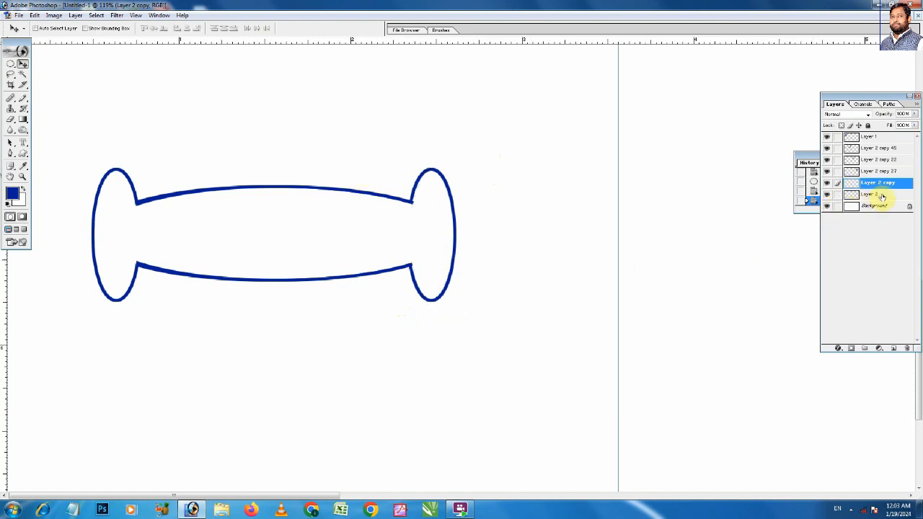
Step: Merge the two outline layers into one and clear the white fill inside the dumbbell-shaped outline
click(836, 196)
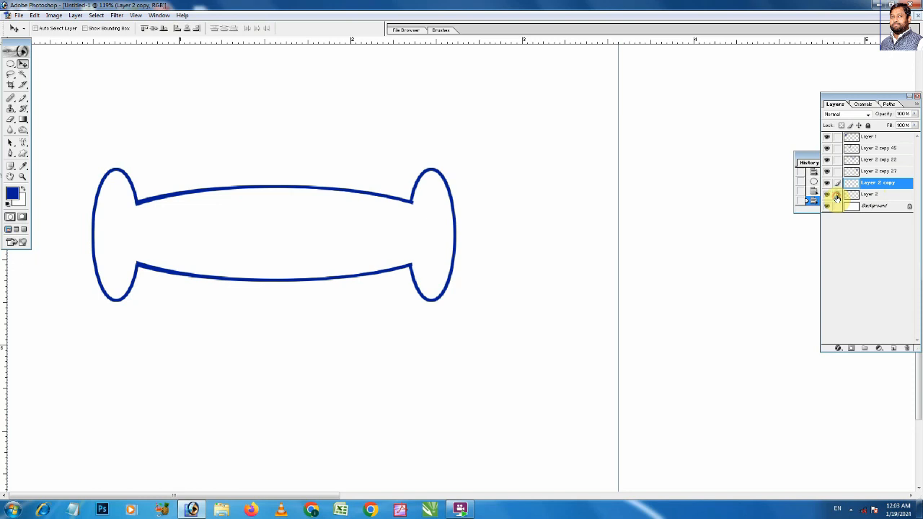
key(ctrl+e)
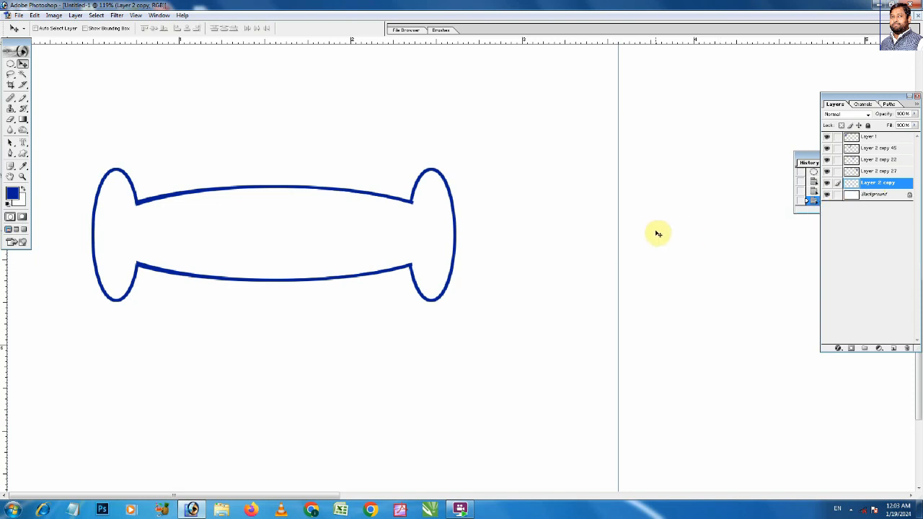
key(w)
click(263, 230)
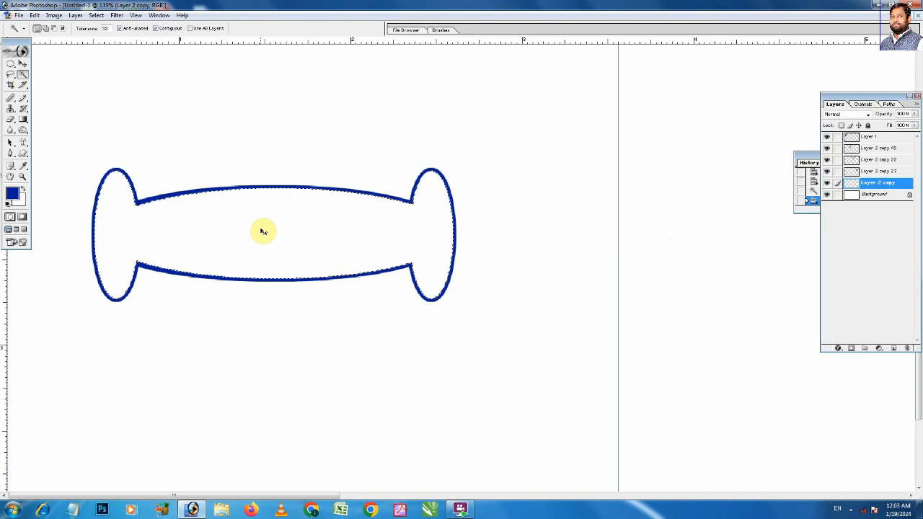
key(ctrl+d)
key(ctrl+minus)
key(ctrl+minus)
key(ctrl+minus)
key(ctrl+minus)
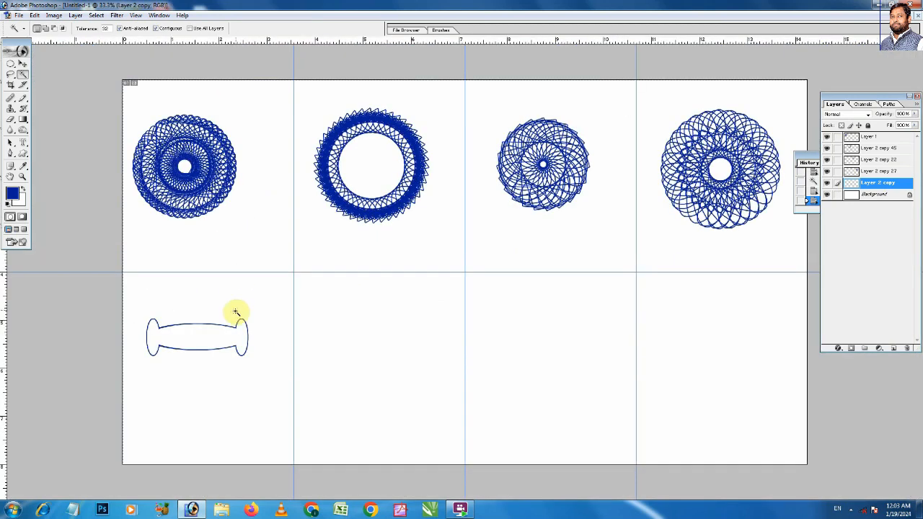
Step: Duplicate the dumbbell outline in the lower first cell and rotate the copy 15° clockwise about its centre
click(18, 65)
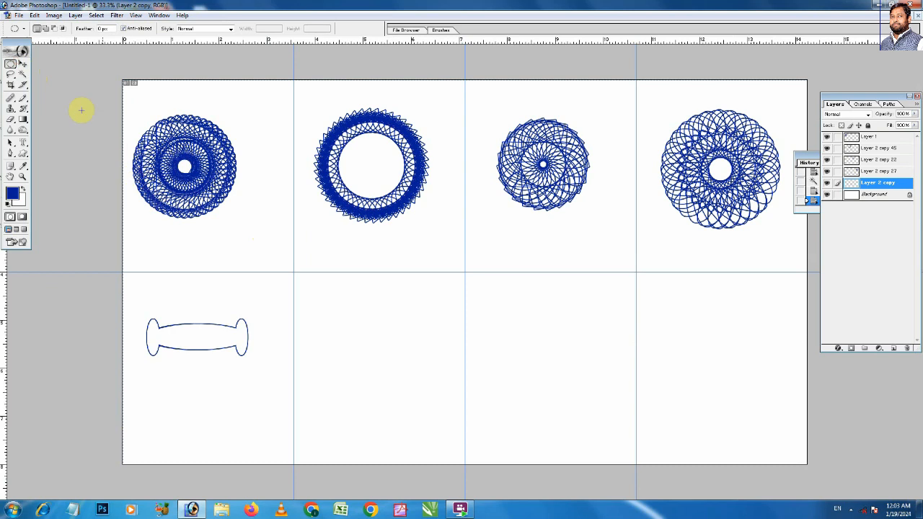
click(22, 63)
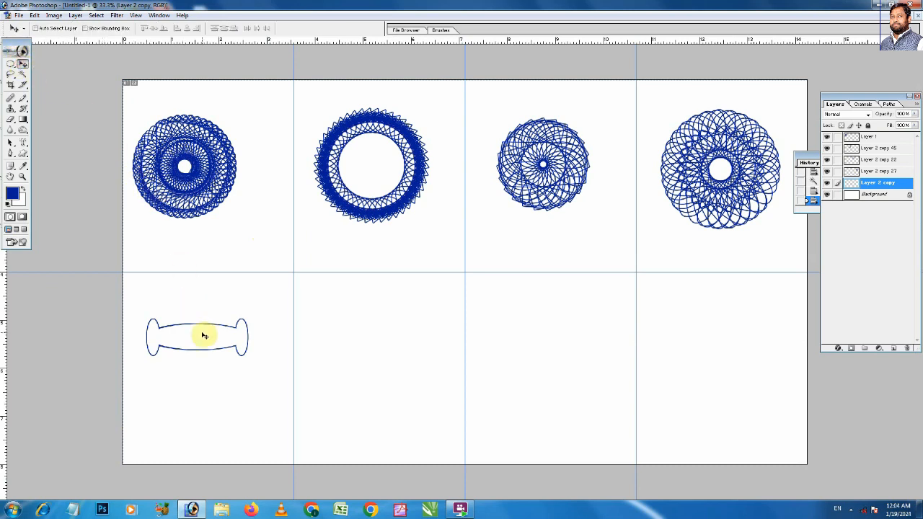
key(ctrl+j)
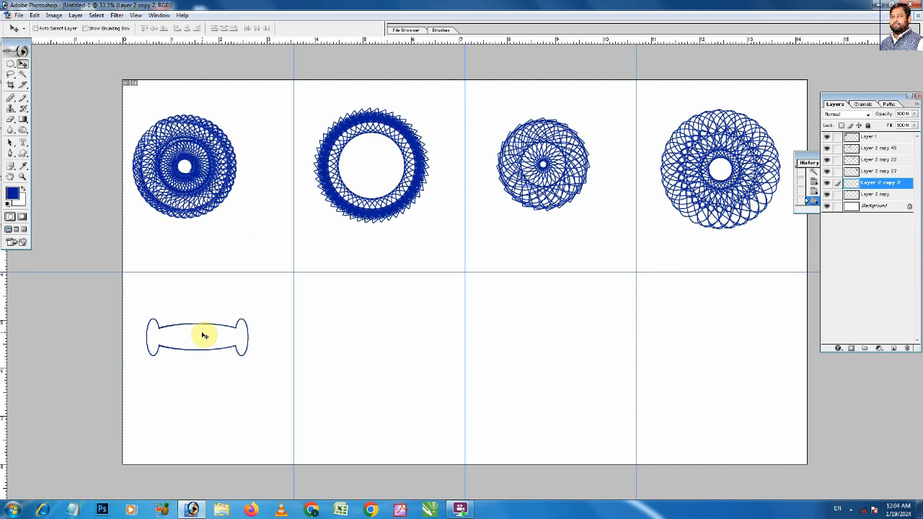
key(ctrl+t)
drag(255, 308, 265, 325)
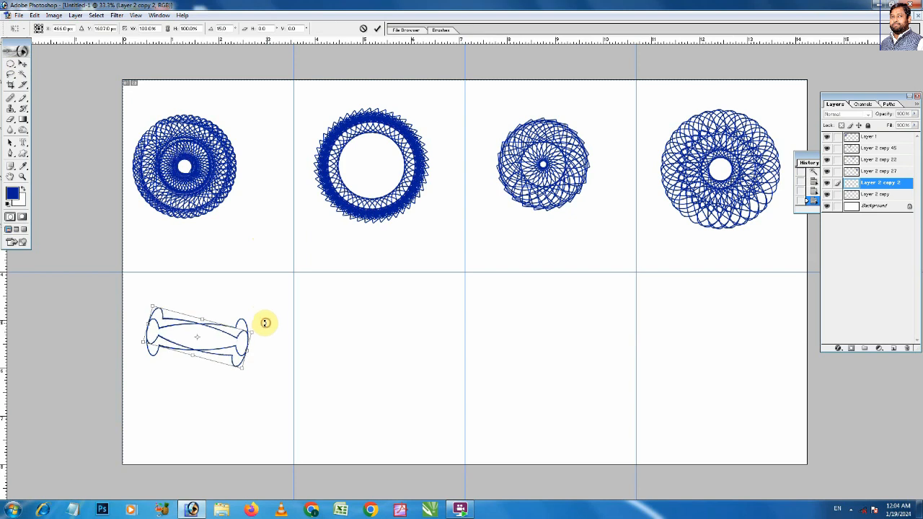
key(Return)
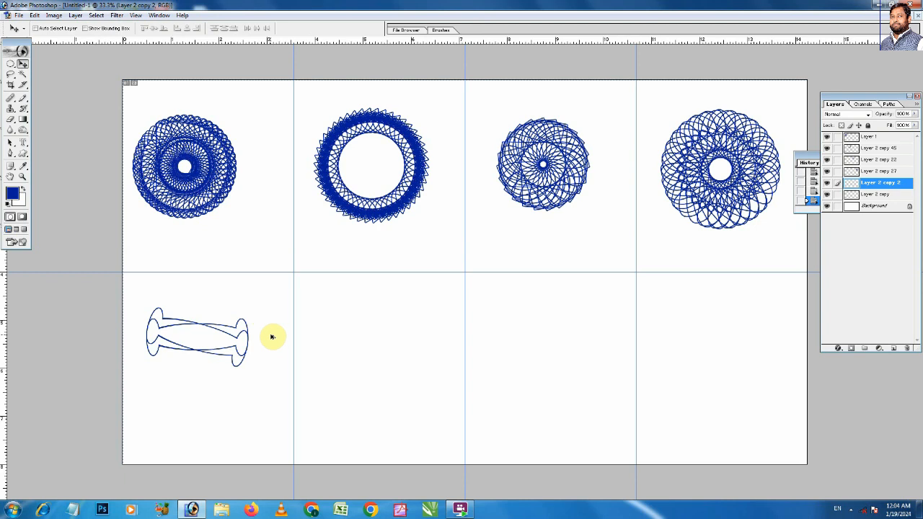
Step: Repeat the 15° rotated duplication until the dumbbell outlines form a complete circular rosette
key(ctrl+alt+shift+t)
key(ctrl+alt+shift+t)
key(ctrl+alt+shift+t)
key(ctrl+alt+shift+t)
key(ctrl+alt+shift+t)
key(ctrl+alt+shift+t)
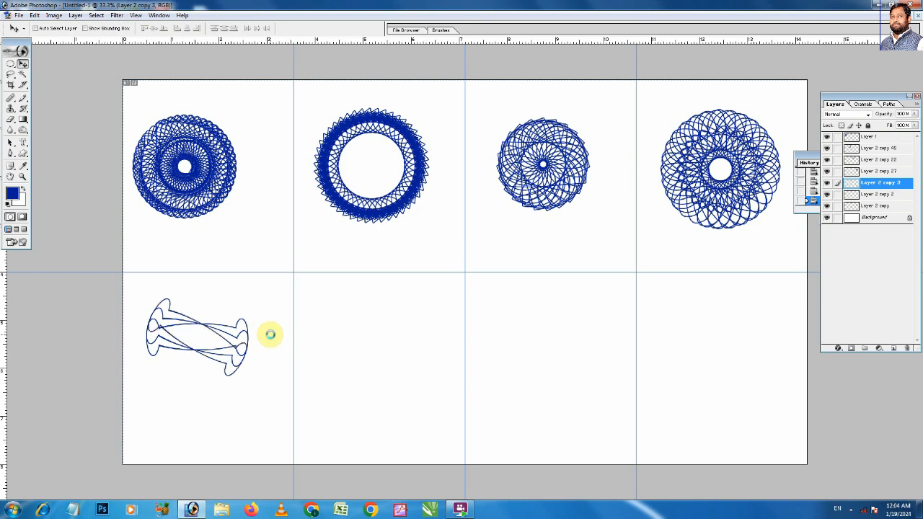
key(ctrl+alt+shift+t)
key(ctrl+alt+shift+t)
key(ctrl+alt+shift+t)
key(ctrl+alt+shift+t)
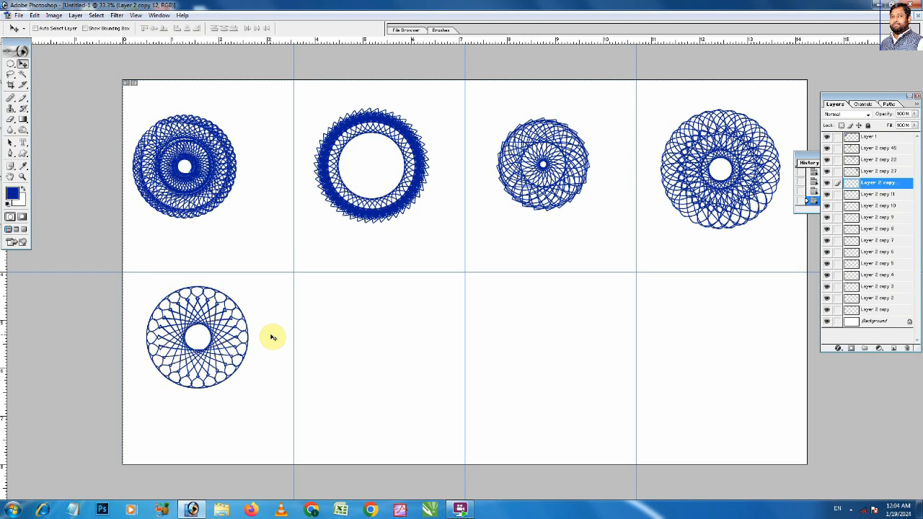
Step: Duplicate the horizontal dumbbell outline from the new rosette and place the copy in the lower second cell
drag(132, 286, 302, 407)
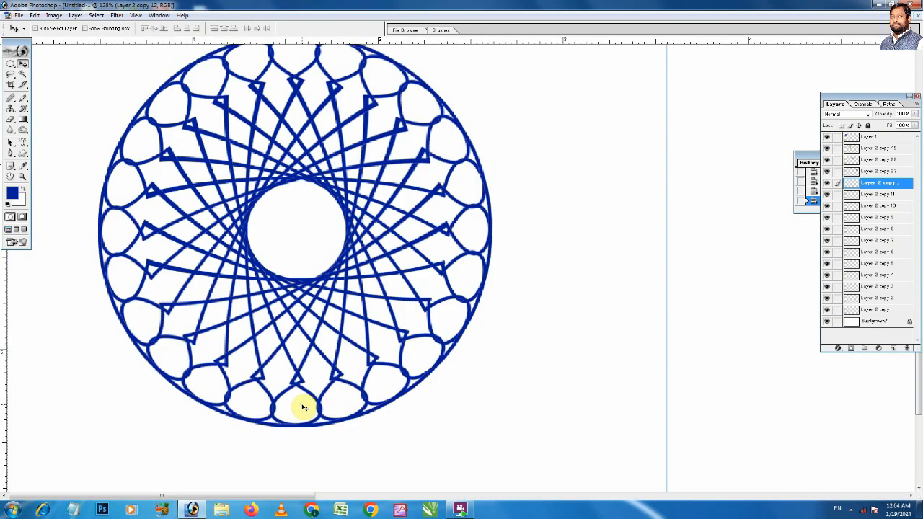
key(ctrl+minus)
key(ctrl+minus)
key(ctrl+minus)
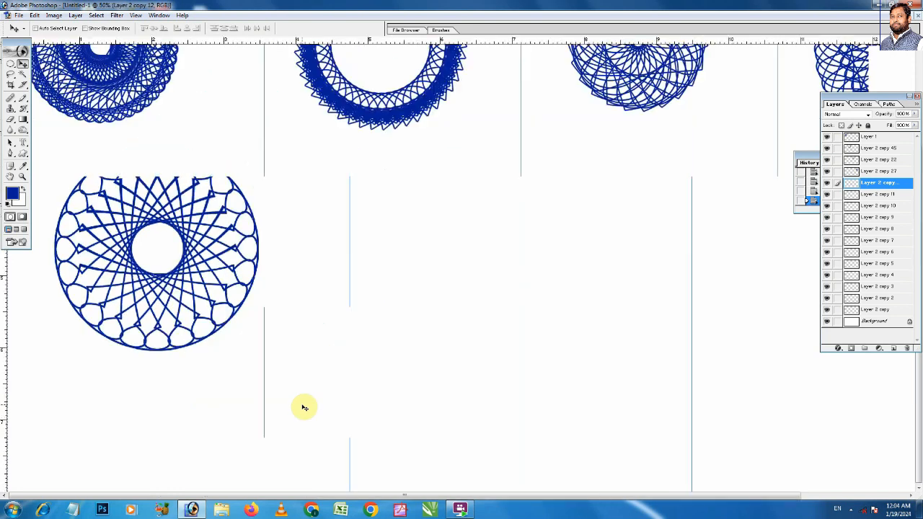
key(ctrl+minus)
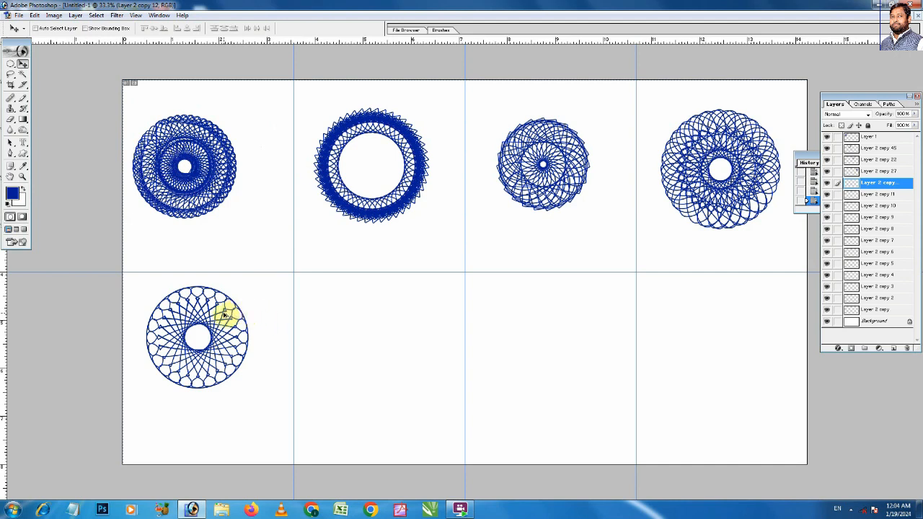
key(ctrl+j)
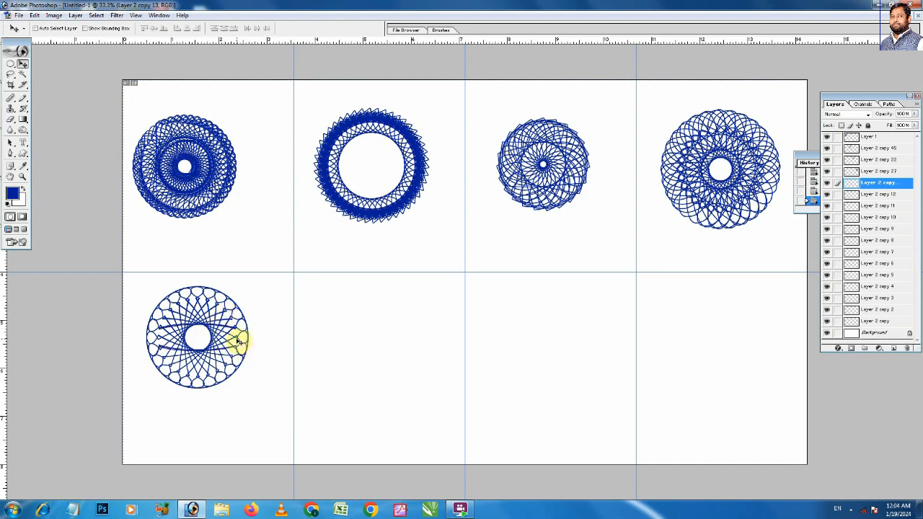
mouse_move(238, 341)
mouse_down()
mouse_move(392, 340)
mouse_move(418, 346)
mouse_move(416, 363)
mouse_up()
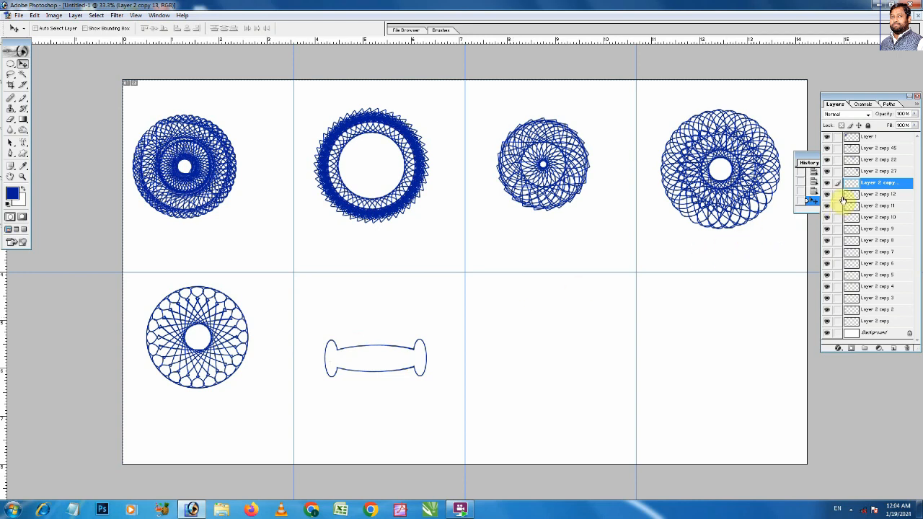
Step: Link Layer 2 copy 12 with all the dumbbell rosette's other layers, merge them, and toggle the merged layer's visibility to check it
click(893, 194)
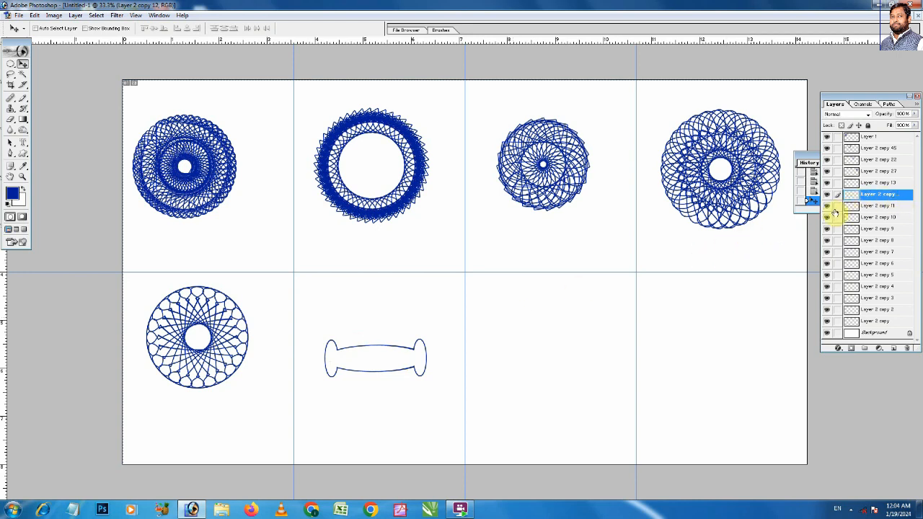
drag(836, 206, 835, 324)
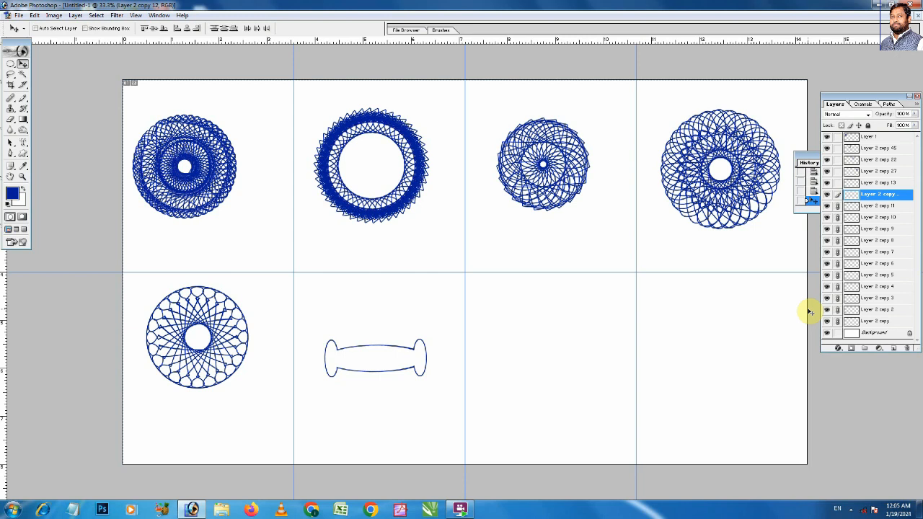
key(ctrl+e)
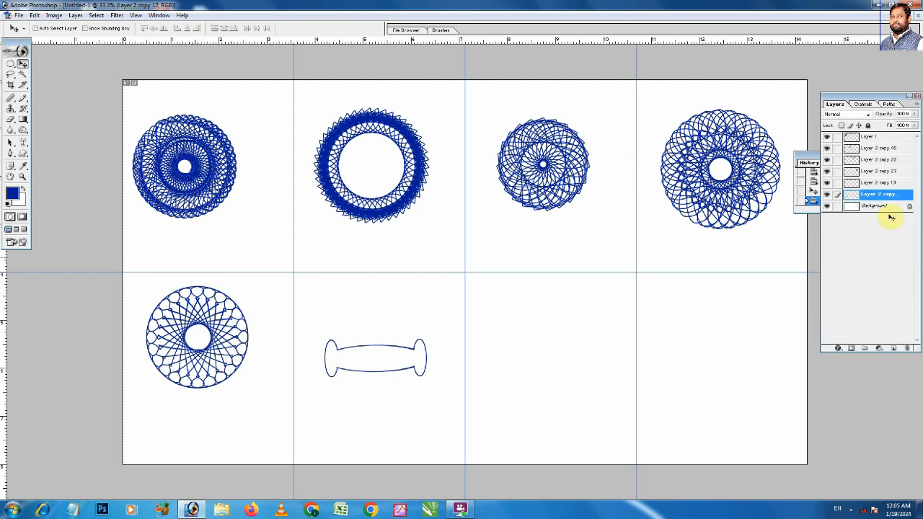
click(828, 195)
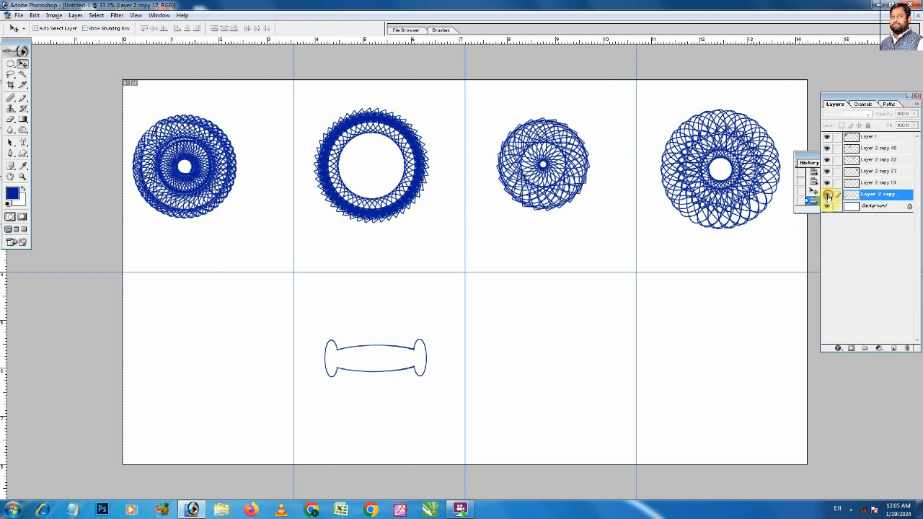
click(827, 195)
Step: Select the layer of the dumbbell outline in the lower second cell and duplicate it in place
key(z)
drag(138, 287, 263, 401)
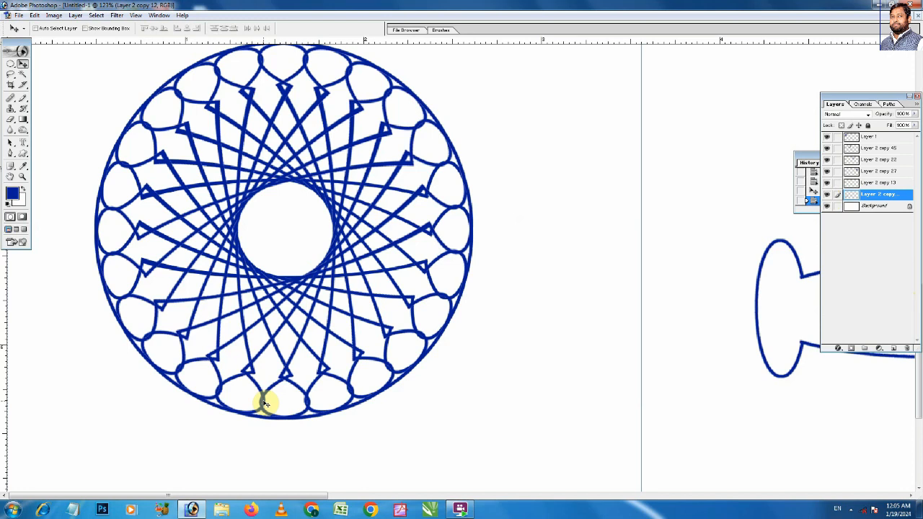
key(ctrl+0)
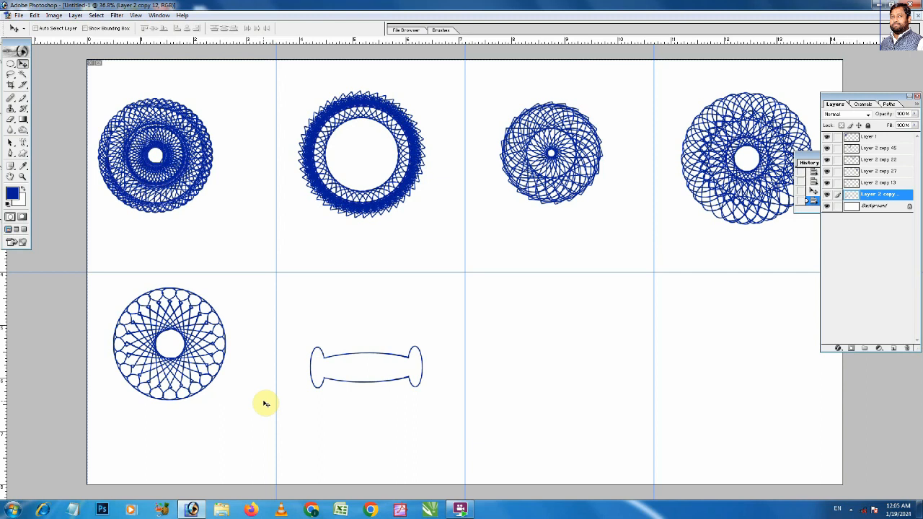
right_click(397, 357)
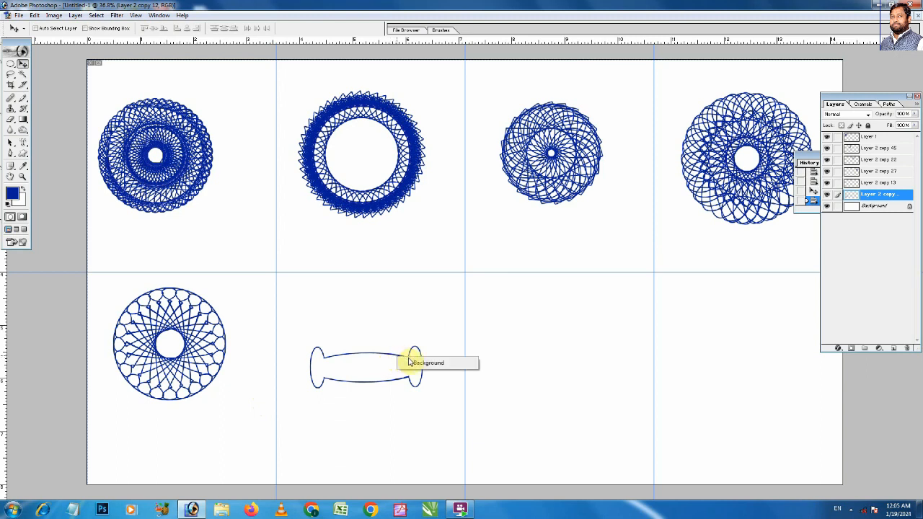
click(396, 354)
right_click(395, 358)
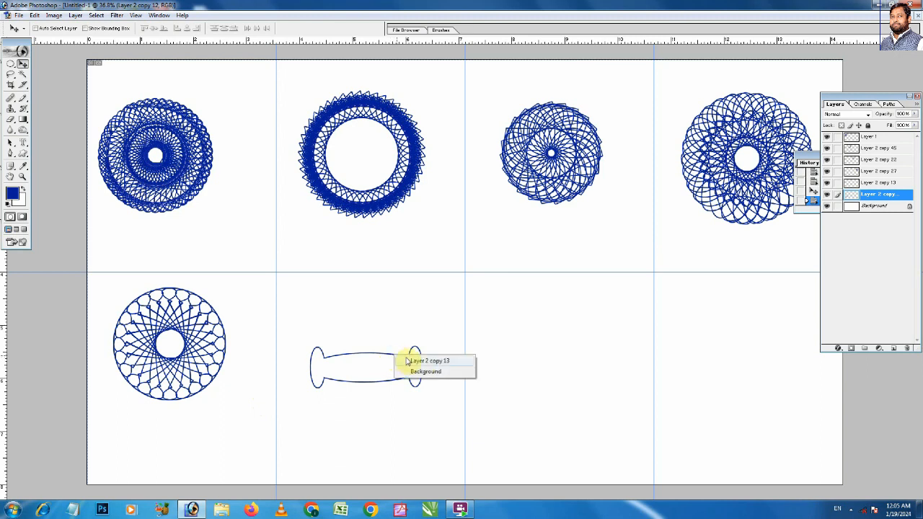
click(430, 361)
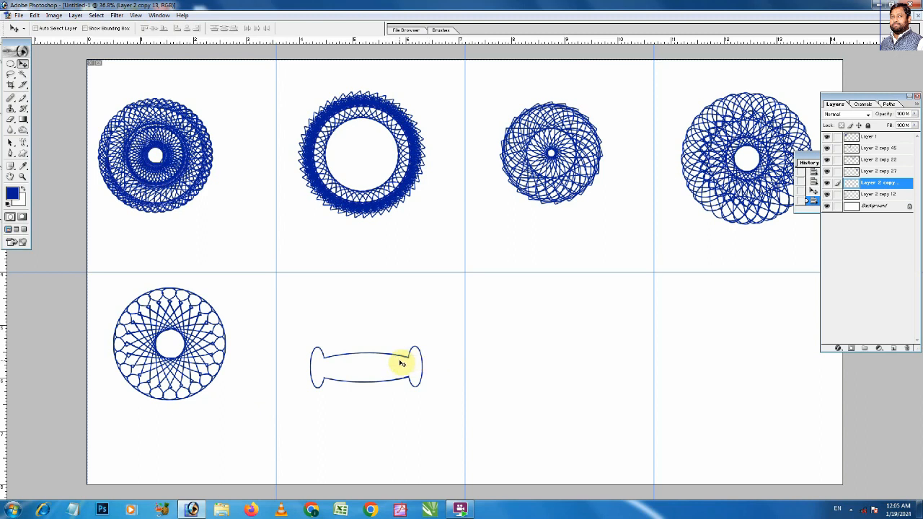
key(ctrl+j)
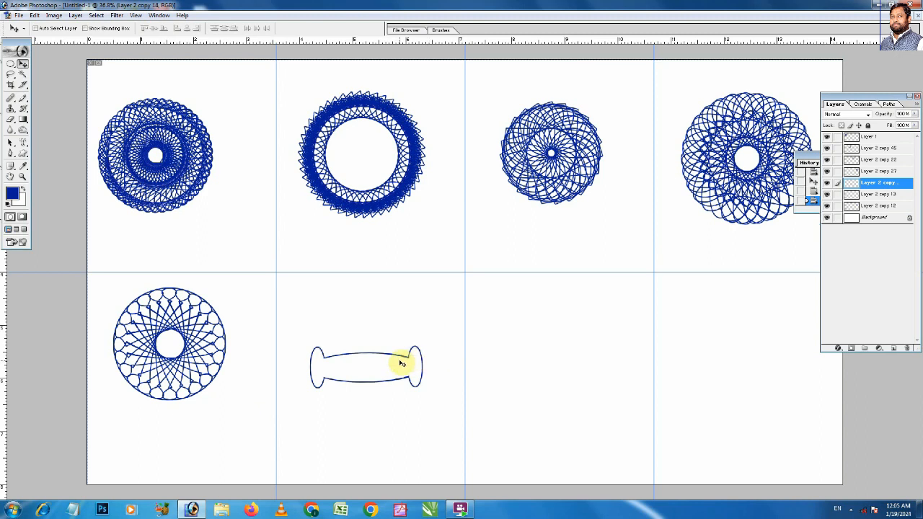
Step: Try rotating the duplicated dumbbell 15° clockwise and repeating the rotated duplication all the way around its centre
key(ctrl+t)
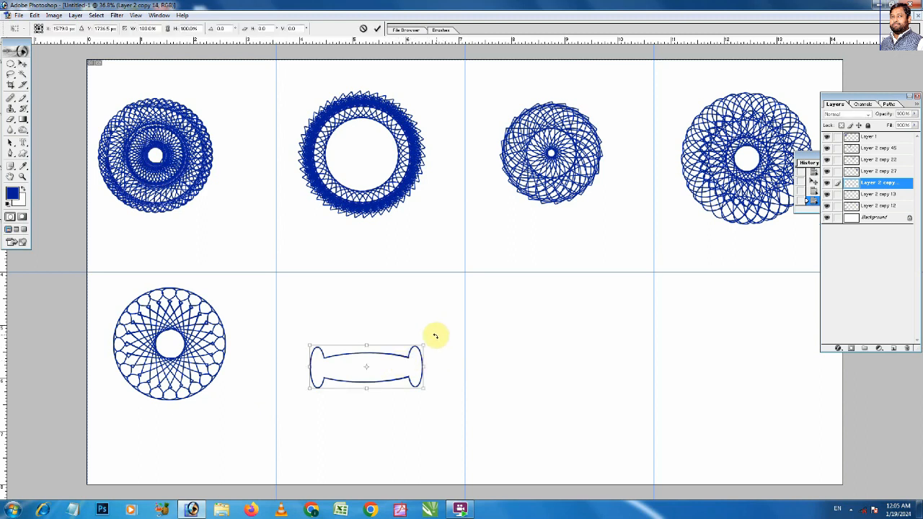
drag(435, 341, 437, 349)
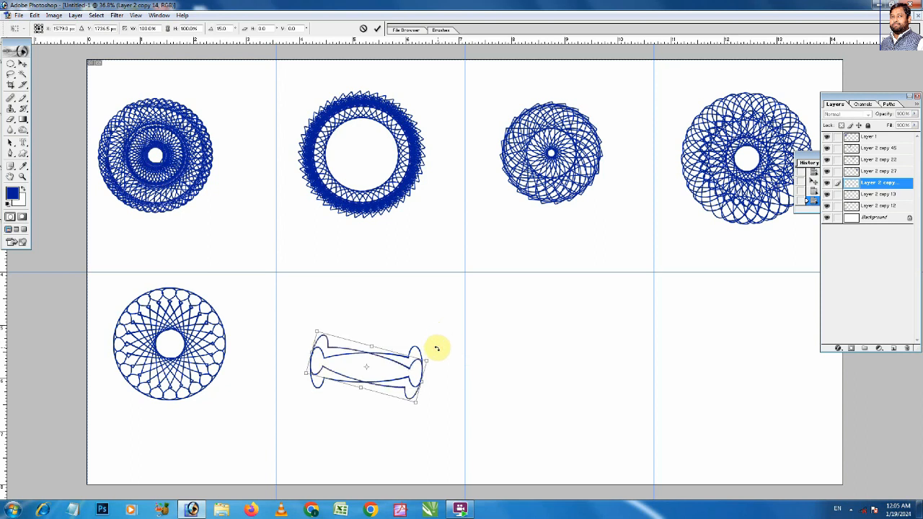
key(Return)
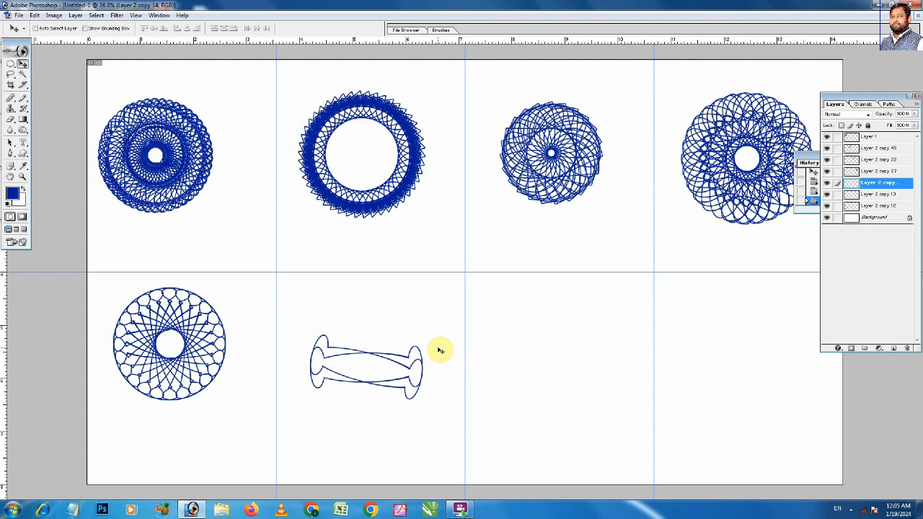
key(ctrl+alt+shift+t)
key(ctrl+alt+shift+t)
key(ctrl+alt+shift+t)
key(ctrl+alt+shift+t)
key(ctrl+alt+shift+t)
key(ctrl+alt+shift+t)
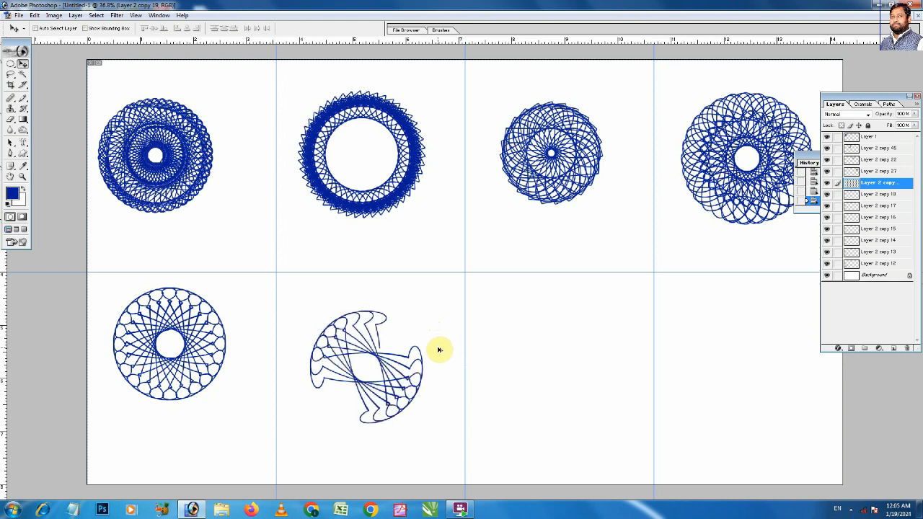
key(ctrl+alt+shift+t)
key(ctrl+alt+shift+t)
key(ctrl+alt+shift+t)
key(ctrl+alt+shift+t)
key(ctrl+alt+shift+t)
key(ctrl+alt+shift+t)
key(ctrl+alt+shift+t)
key(ctrl+alt+shift+t)
key(ctrl+alt+shift+t)
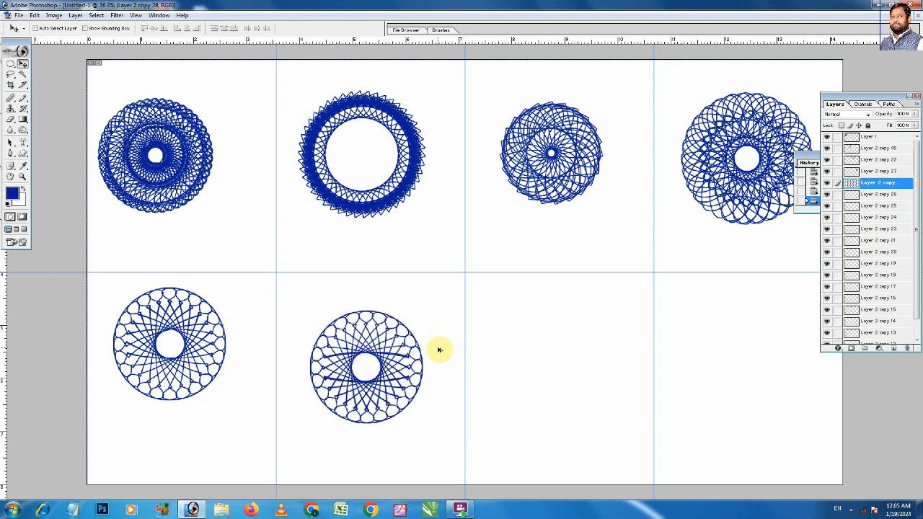
key(ctrl+alt+shift+t)
key(ctrl+alt+shift+t)
key(ctrl+alt+shift+t)
key(ctrl+alt+shift+t)
key(ctrl+alt+shift+t)
key(ctrl+alt+shift+t)
key(ctrl+alt+shift+t)
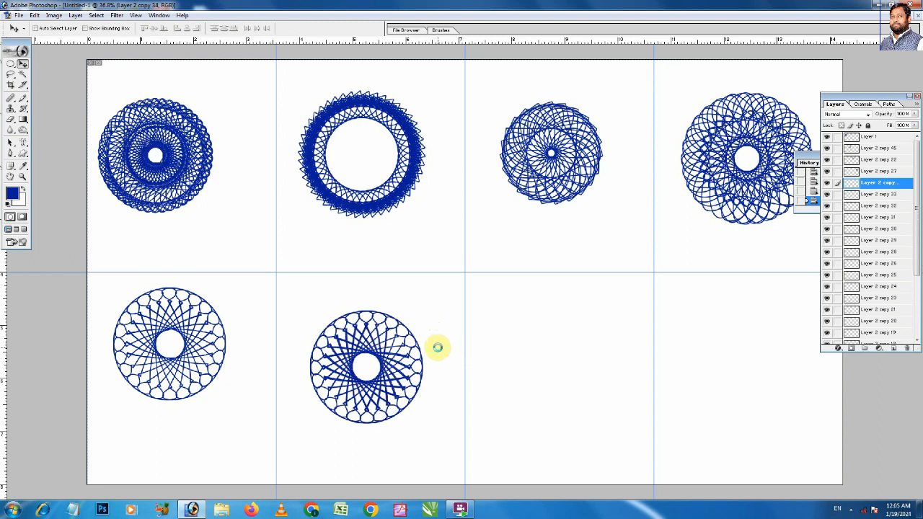
key(ctrl+alt+shift+t)
key(ctrl+alt+shift+t)
key(ctrl+alt+shift+t)
key(ctrl+alt+shift+t)
key(ctrl+alt+shift+t)
key(ctrl+alt+shift+t)
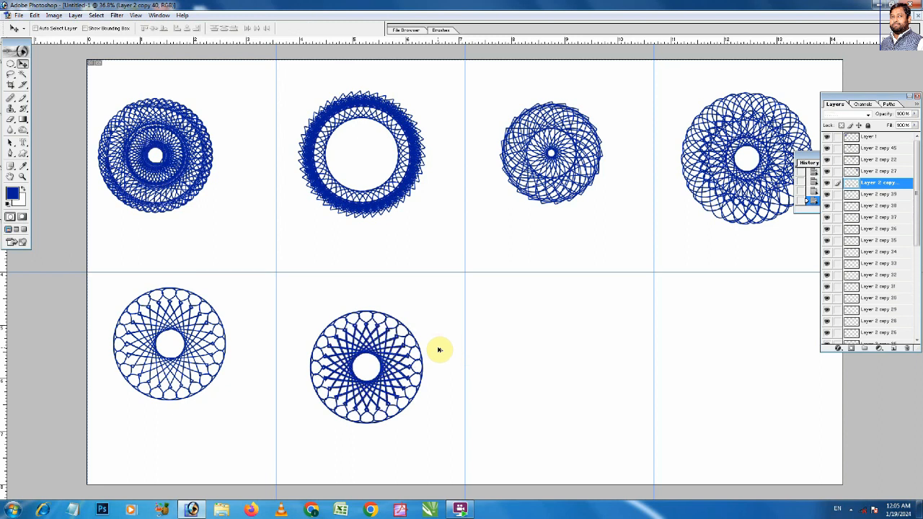
key(ctrl+alt+shift+t)
Step: Undo all the repeated rotated copies and the 15° rotation of the dumbbell outline in the lower second cell
key(ctrl+alt+z)
key(ctrl+alt+z)
key(ctrl+alt+z)
key(ctrl+alt+z)
key(ctrl+alt+z)
key(ctrl+alt+z)
key(ctrl+alt+z)
key(ctrl+alt+z)
key(ctrl+alt+z)
key(ctrl+alt+z)
key(ctrl+alt+z)
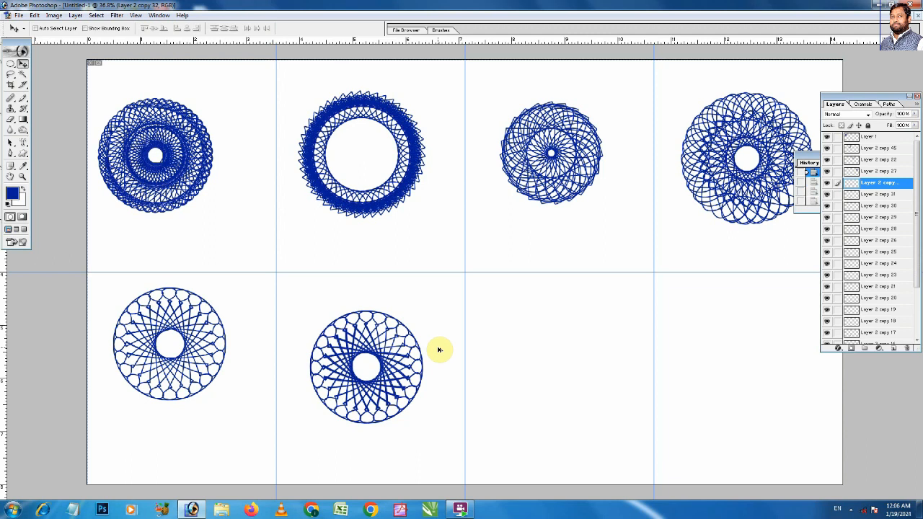
key(ctrl+alt+z)
key(ctrl+alt+z)
key(ctrl+alt+z)
key(ctrl+alt+z)
key(ctrl+alt+z)
key(ctrl+alt+z)
key(ctrl+alt+z)
key(ctrl+alt+z)
key(ctrl+alt+z)
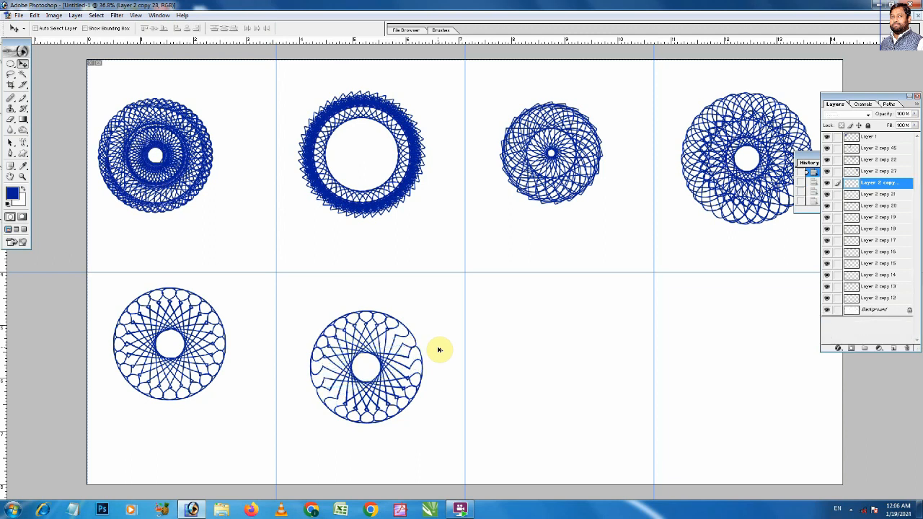
key(ctrl+alt+z)
key(ctrl+alt+z)
key(ctrl+alt+z)
key(ctrl+alt+z)
key(ctrl+alt+z)
key(ctrl+alt+z)
key(ctrl+alt+z)
key(ctrl+alt+z)
key(ctrl+alt+z)
key(ctrl+alt+z)
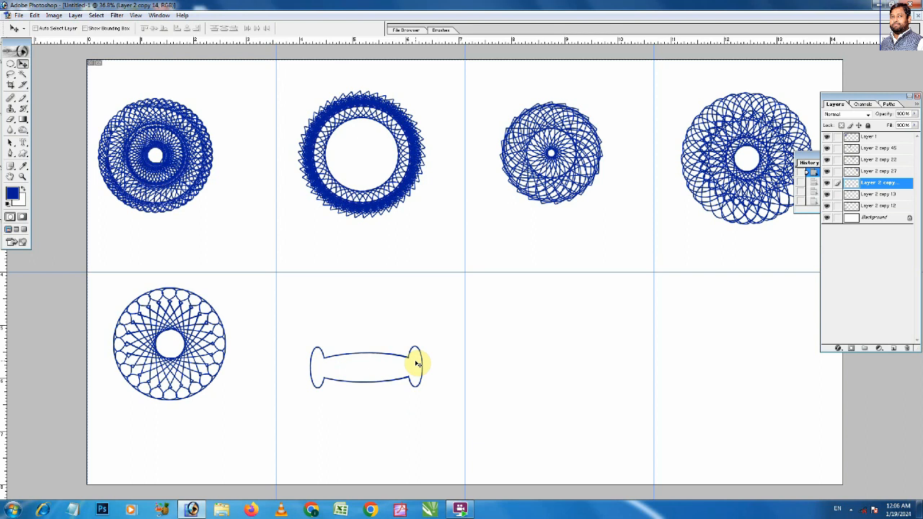
Step: Duplicate the dumbbell outline in the lower second cell in place and rotate the copy 6° clockwise around its centre
key(ctrl+j)
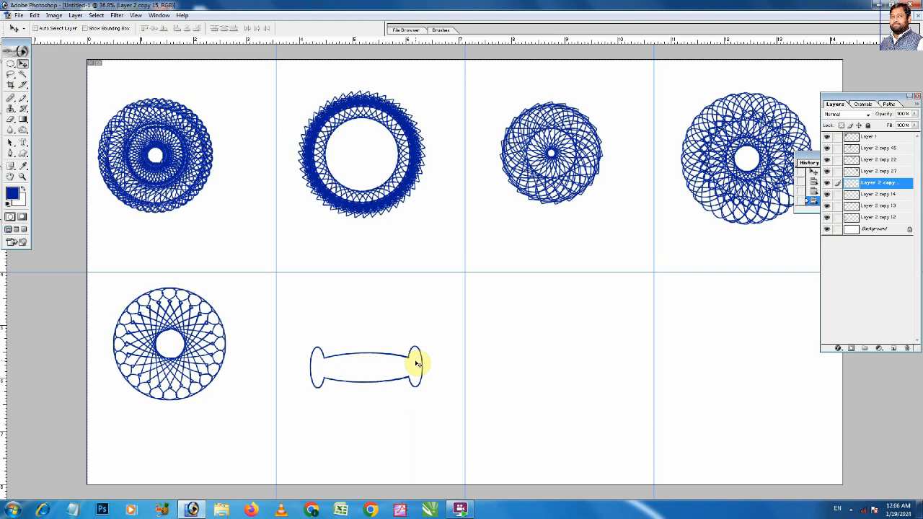
key(ctrl+t)
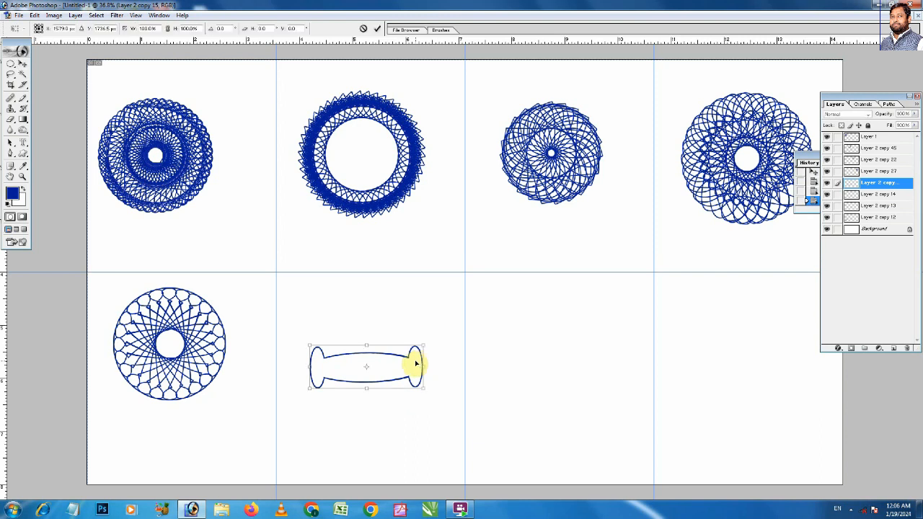
click(367, 367)
drag(368, 367, 366, 367)
drag(437, 336, 438, 346)
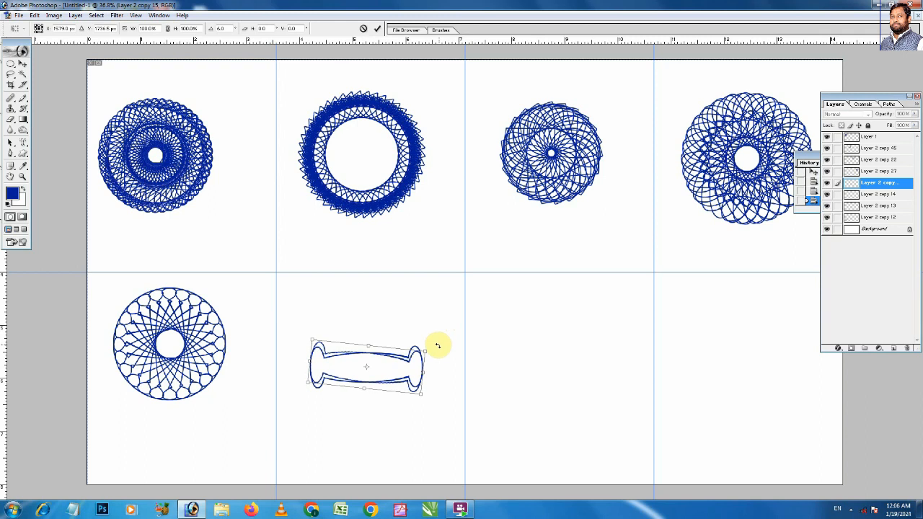
key(Return)
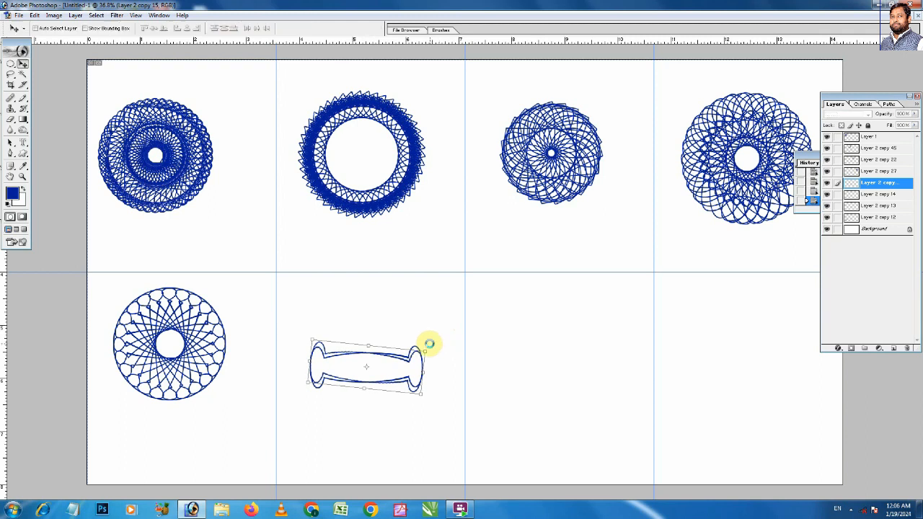
Step: Repeat the 6° rotated duplication of the dumbbell outline until the copies form a complete rosette
key(ctrl+shift+alt+t)
key(ctrl+shift+alt+t)
key(ctrl+shift+alt+t)
key(ctrl+shift+alt+t)
key(ctrl+shift+alt+t)
key(ctrl+shift+alt+t)
key(ctrl+shift+alt+t)
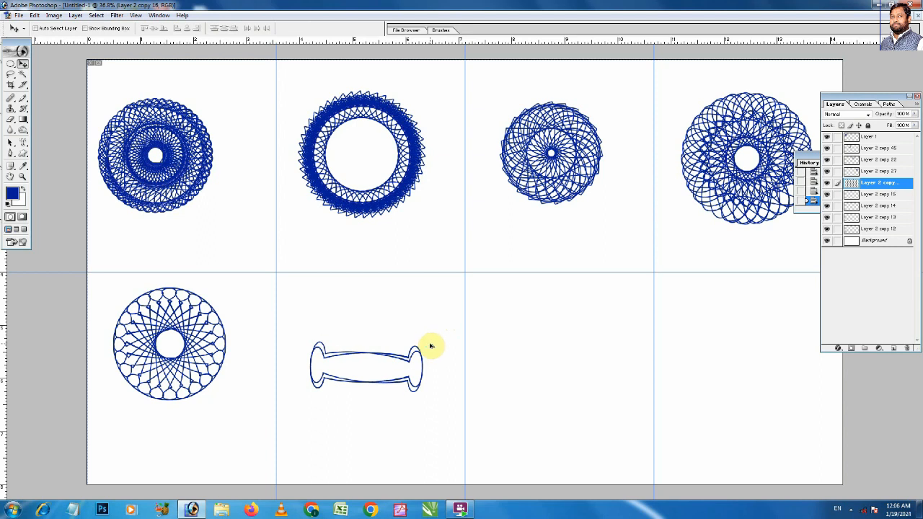
key(ctrl+shift+alt+t)
key(ctrl+shift+alt+t)
key(ctrl+shift+alt+t)
key(ctrl+shift+alt+t)
key(ctrl+shift+alt+t)
key(ctrl+shift+alt+t)
key(ctrl+shift+alt+t)
key(ctrl+shift+alt+t)
key(ctrl+shift+alt+t)
key(ctrl+shift+alt+t)
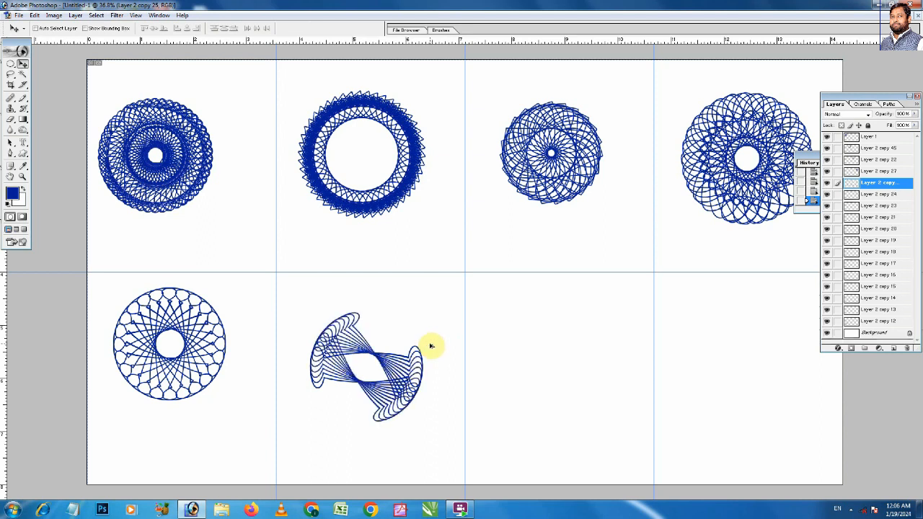
key(ctrl+shift+alt+t)
key(ctrl+shift+alt+t)
key(ctrl+shift+alt+t)
key(ctrl+shift+alt+t)
key(ctrl+shift+alt+t)
key(ctrl+shift+alt+t)
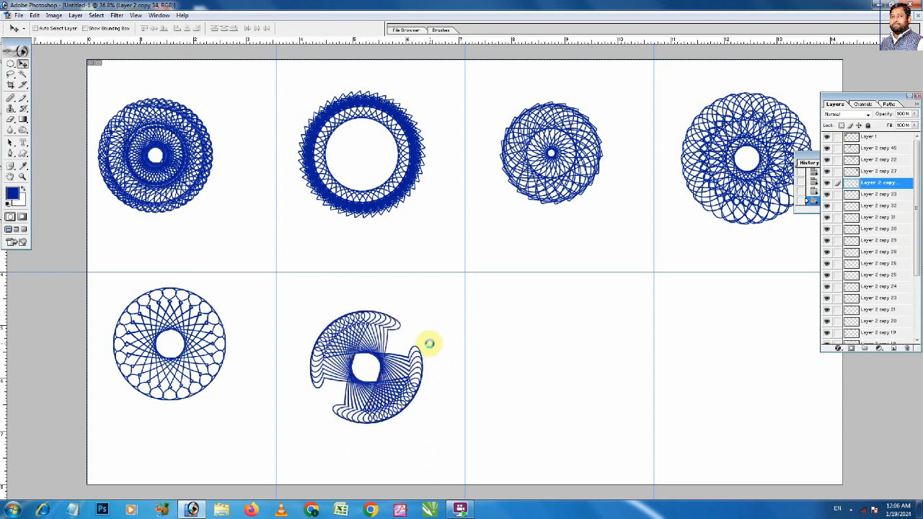
key(ctrl+shift+alt+t)
key(ctrl+shift+alt+t)
key(ctrl+shift+alt+t)
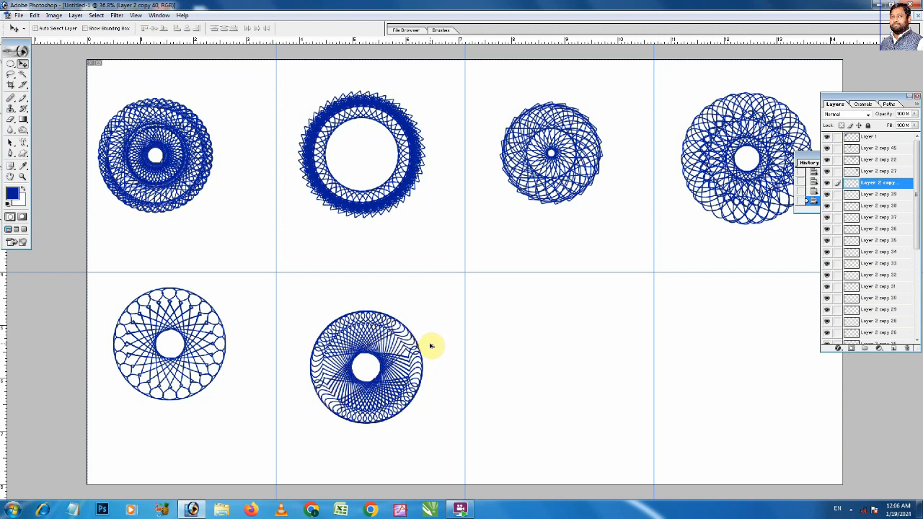
key(ctrl+shift+alt+t)
key(ctrl+shift+alt+t)
key(ctrl+shift+alt+t)
key(ctrl+shift+alt+t)
key(ctrl+shift+alt+t)
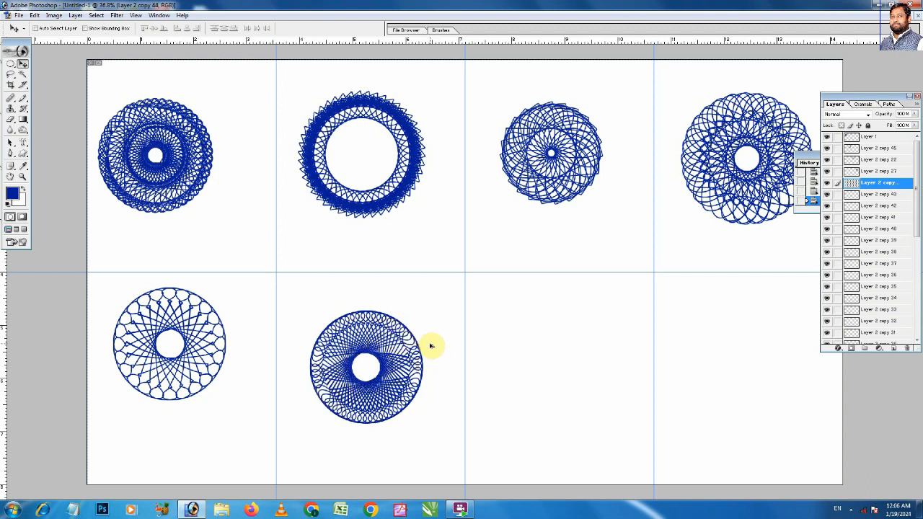
key(ctrl+shift+alt+t)
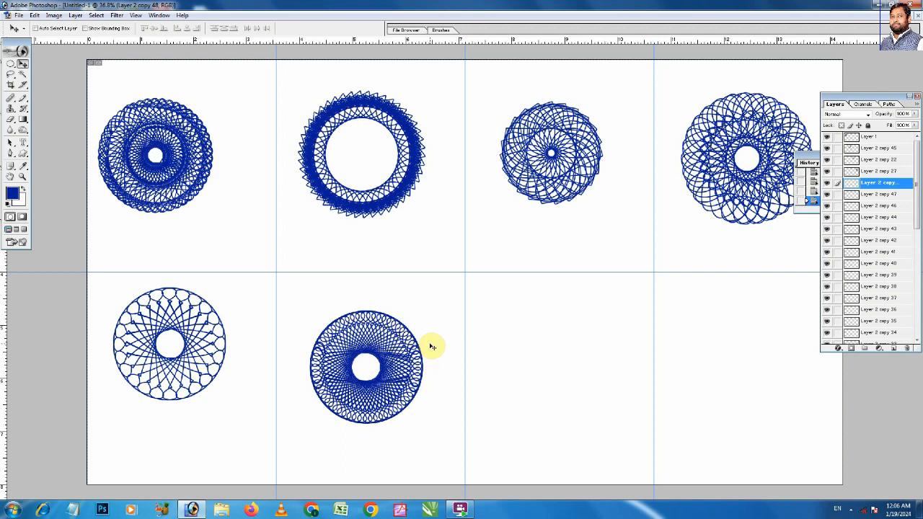
Step: Link Layer 2 copy 48 with every layer down to Layer 2 copy 12, merge them, and toggle the merged layer's visibility to check it
drag(294, 311, 458, 437)
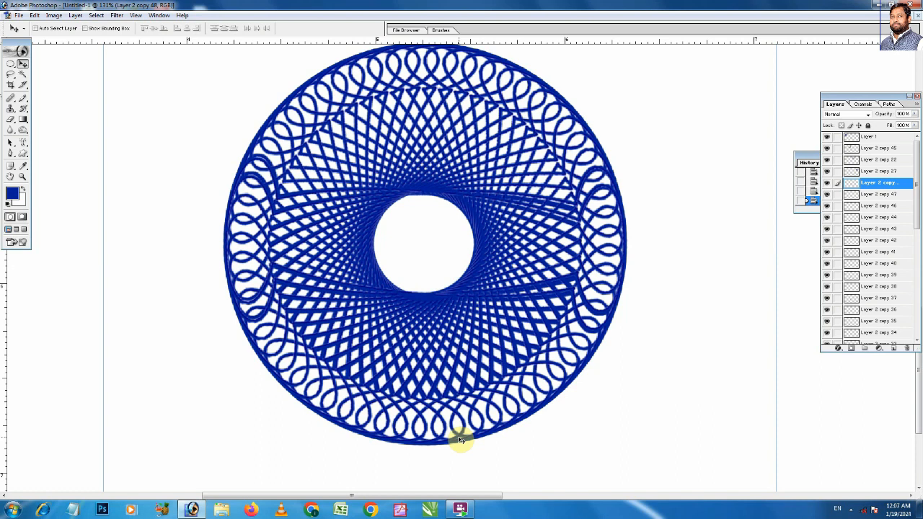
key(ctrl+minus)
key(ctrl+minus)
key(ctrl+minus)
key(ctrl+minus)
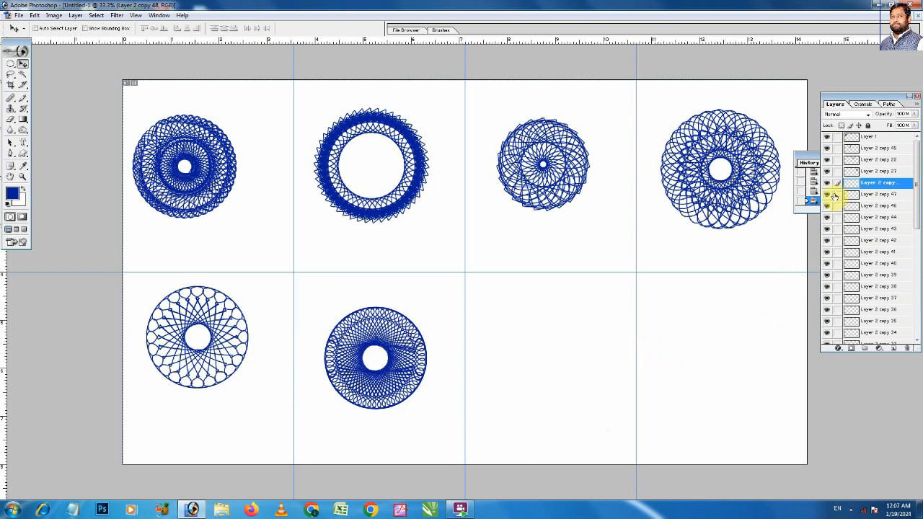
drag(834, 196, 835, 241)
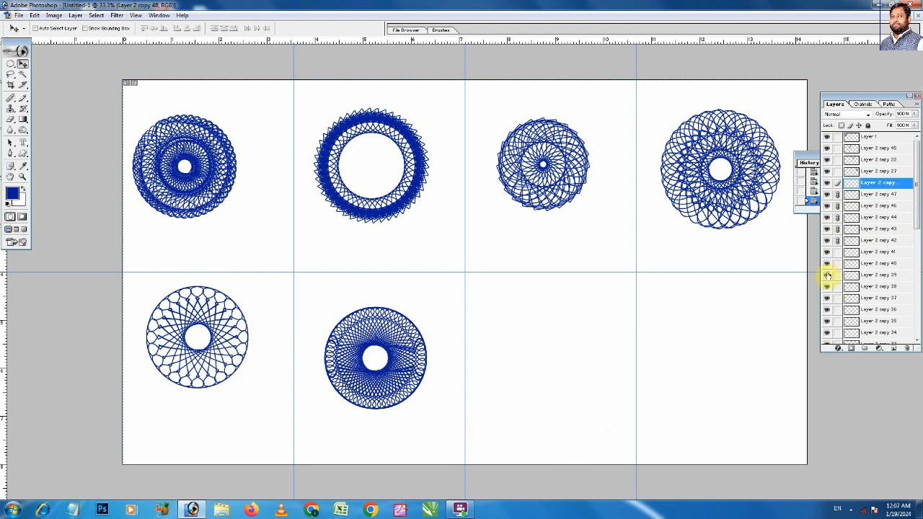
drag(831, 315, 835, 333)
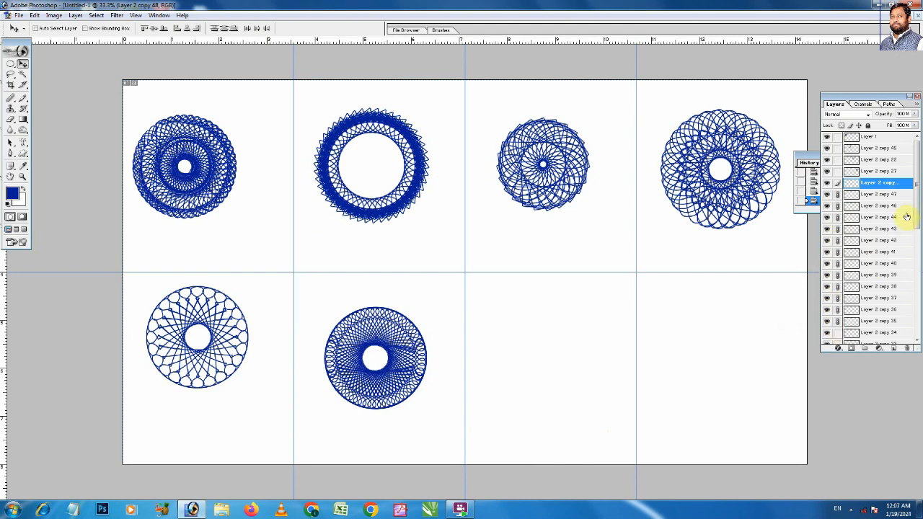
drag(917, 212, 919, 294)
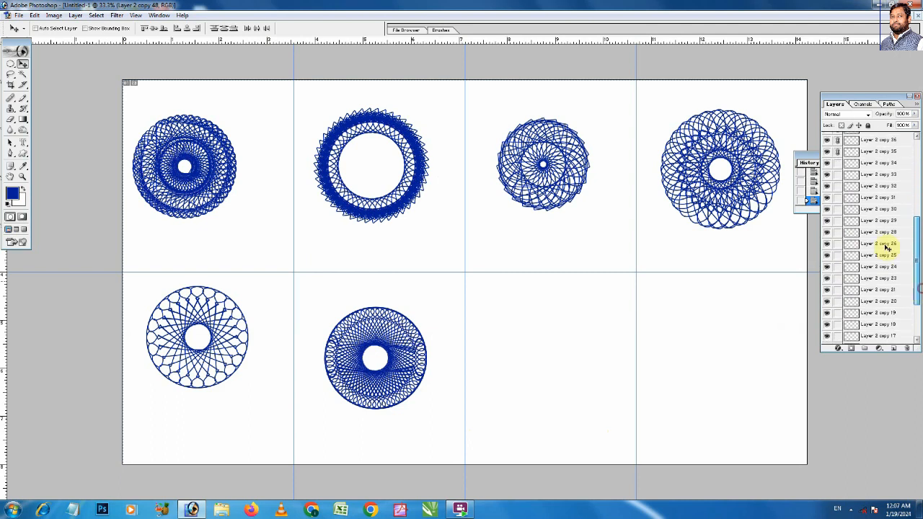
drag(837, 177, 838, 162)
drag(840, 196, 837, 310)
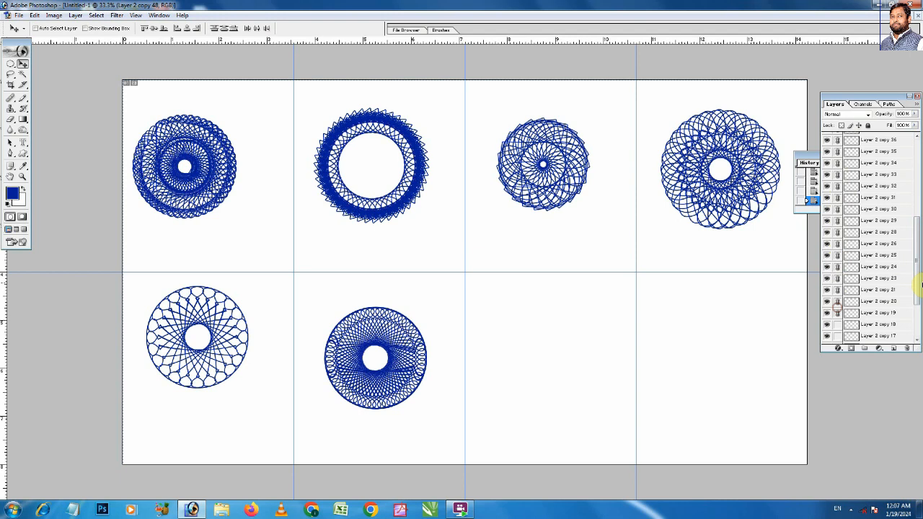
drag(916, 266, 916, 310)
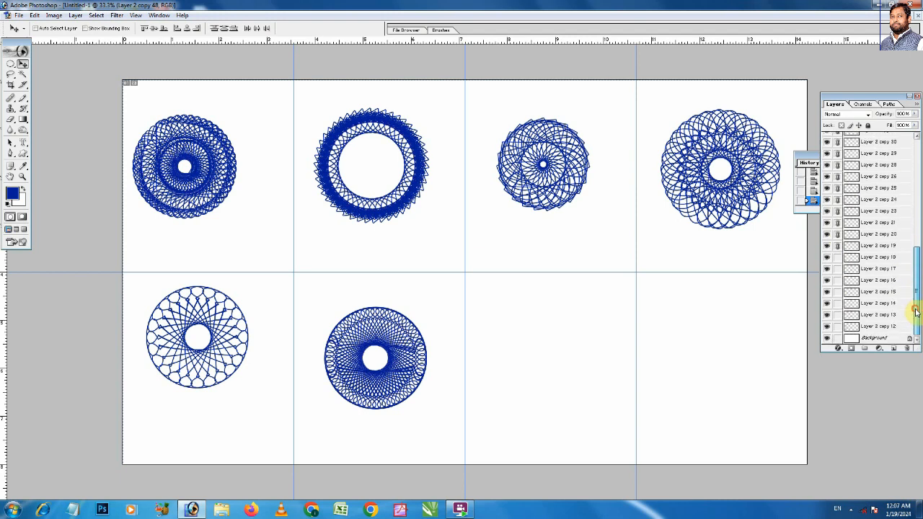
drag(838, 258, 839, 328)
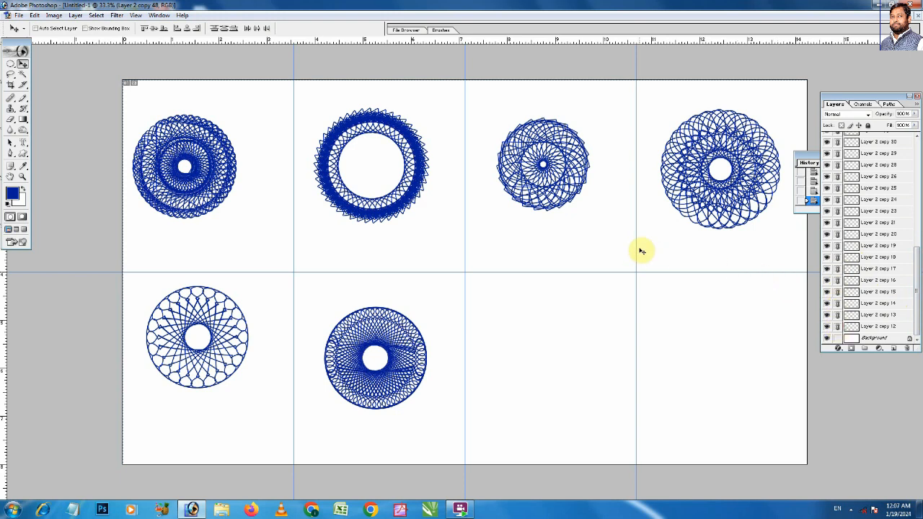
key(ctrl+e)
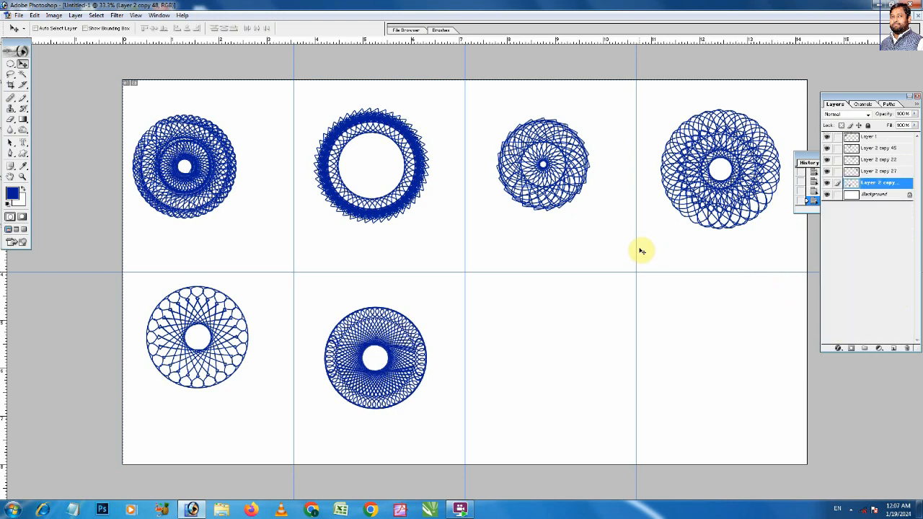
click(828, 183)
click(828, 183)
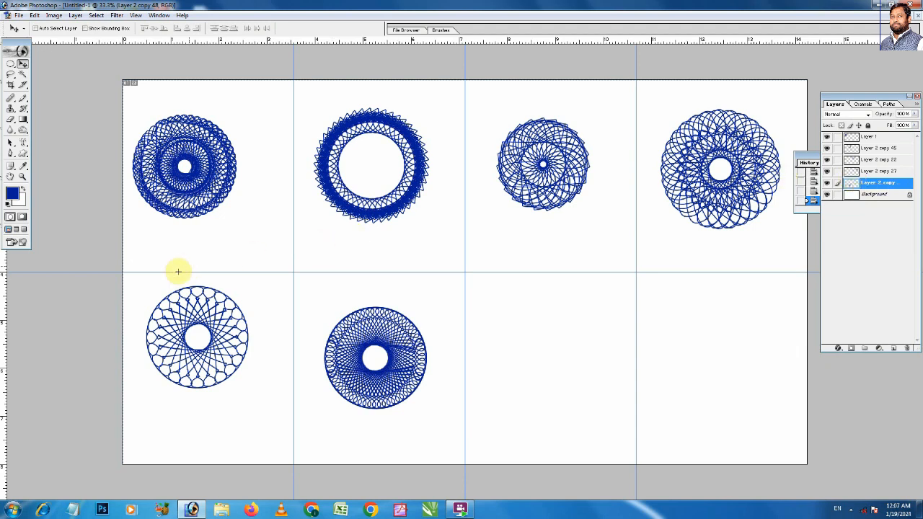
Step: Cut the lower first cell's rosette out with an elliptical selection, paste it onto its own layer, and move it back into that cell
key(m)
drag(108, 267, 275, 413)
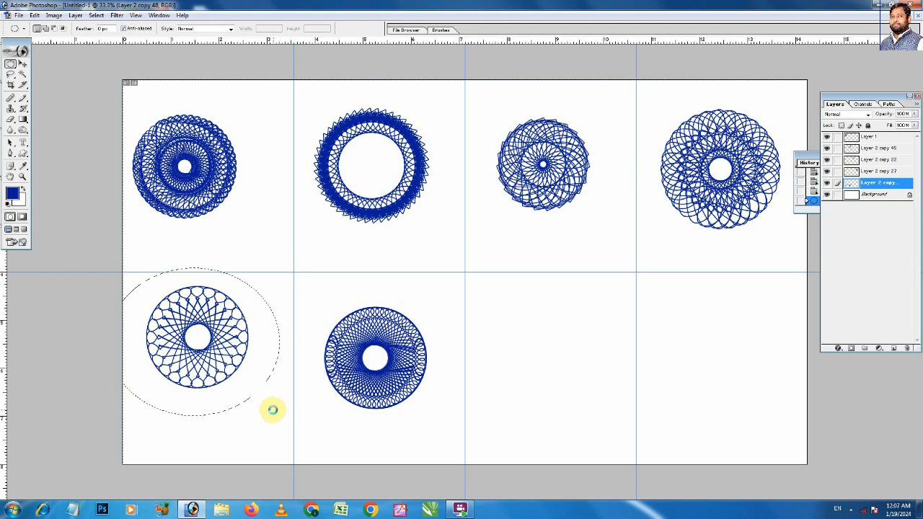
key(ctrl+x)
key(ctrl+v)
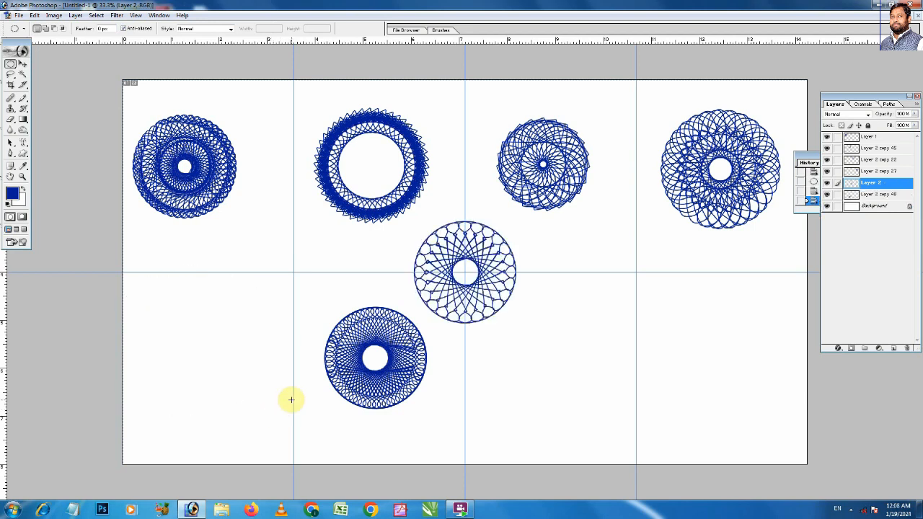
key(v)
drag(494, 253, 223, 335)
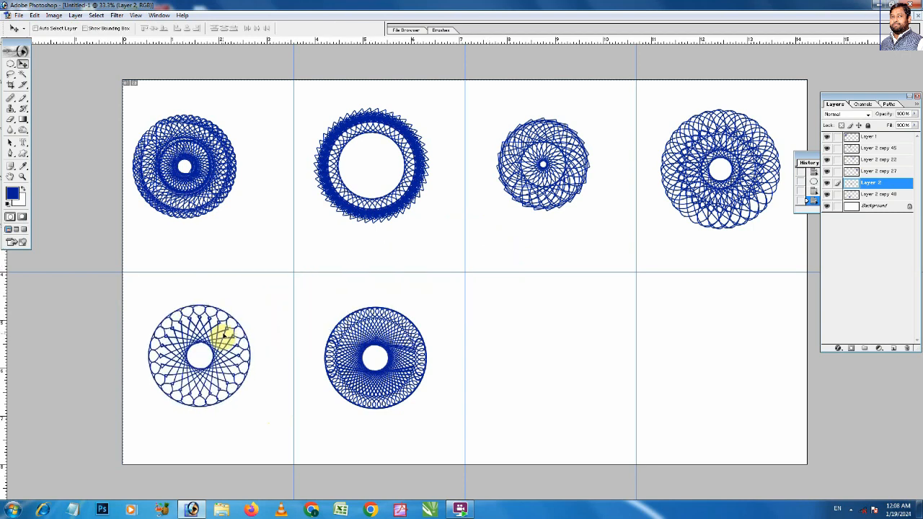
Step: Select the layer of the lower second cell's rosette, Layer 2 copy 48, and move the rosette slightly upward
right_click(396, 349)
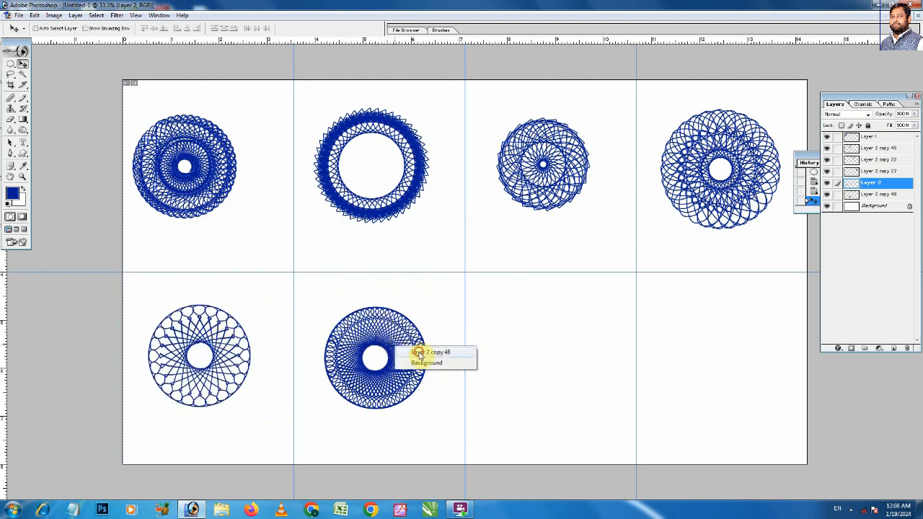
click(412, 355)
drag(399, 351, 399, 344)
Step: Examine the line pattern of the rosette in the lower second cell up close
key(ctrl+space)
drag(139, 301, 282, 406)
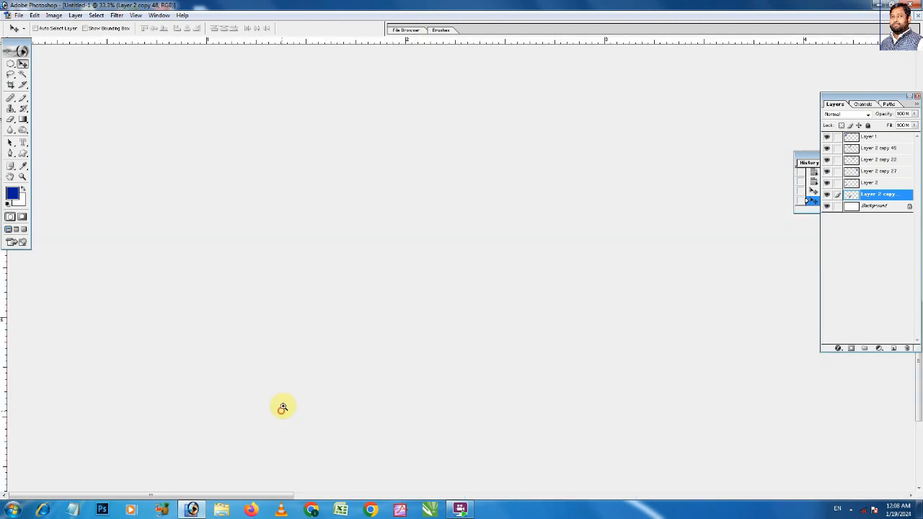
drag(615, 305, 240, 285)
drag(783, 281, 476, 281)
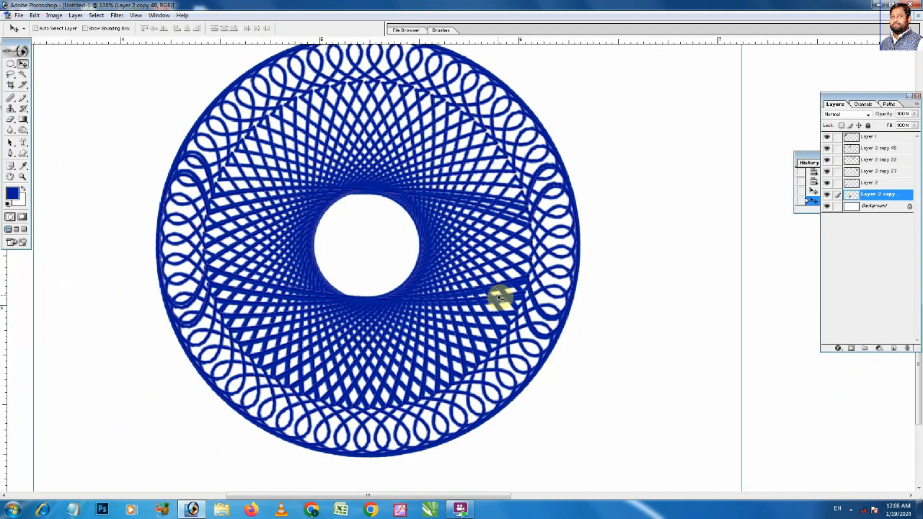
key(ctrl+minus)
key(ctrl+minus)
key(ctrl+minus)
key(ctrl+minus)
key(ctrl+minus)
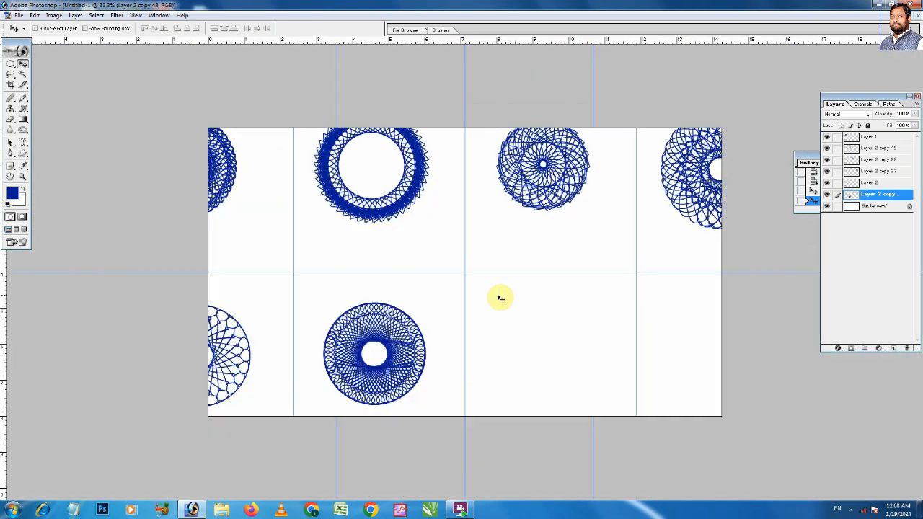
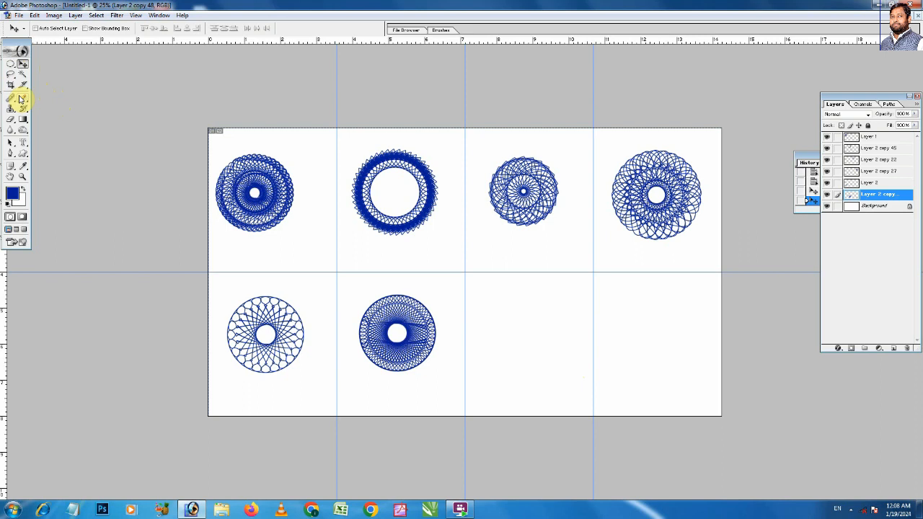
Step: With the Background layer selected, draw a closed, irregular wavy path with the Pen tool across the lower third cell
key(p)
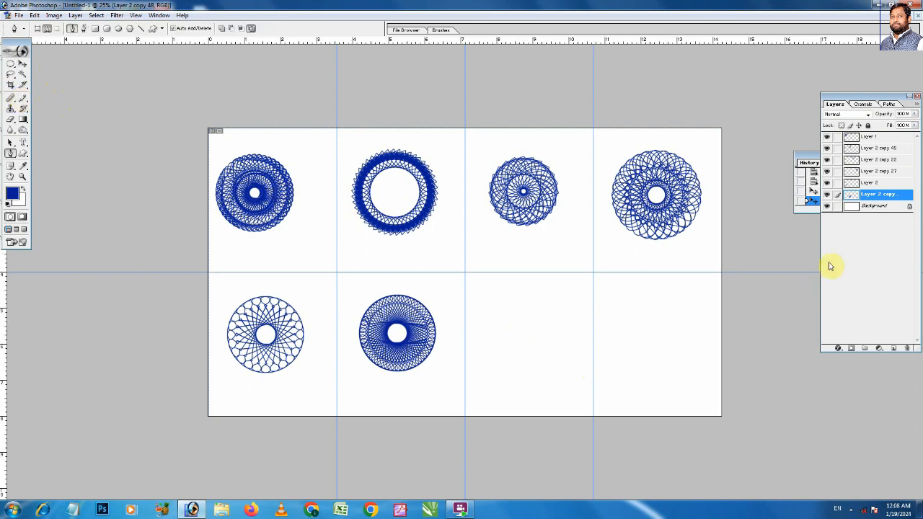
click(874, 206)
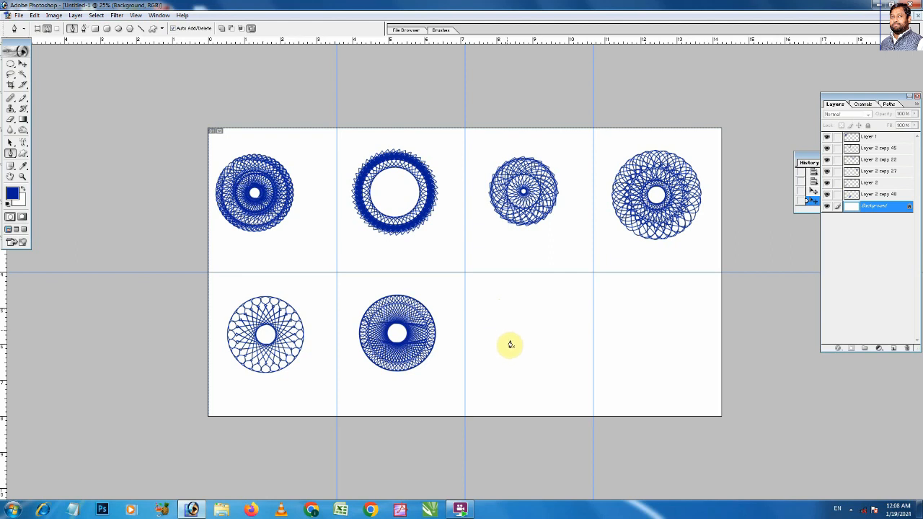
drag(500, 351, 488, 347)
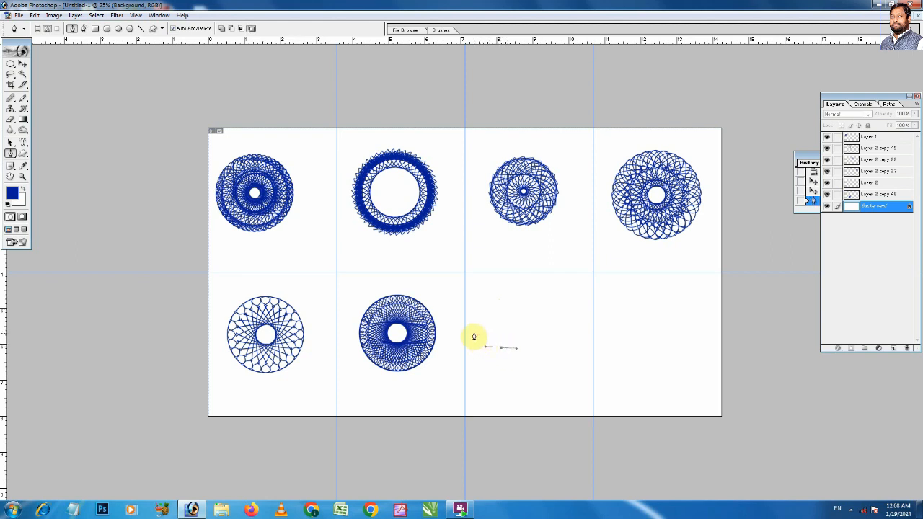
click(476, 322)
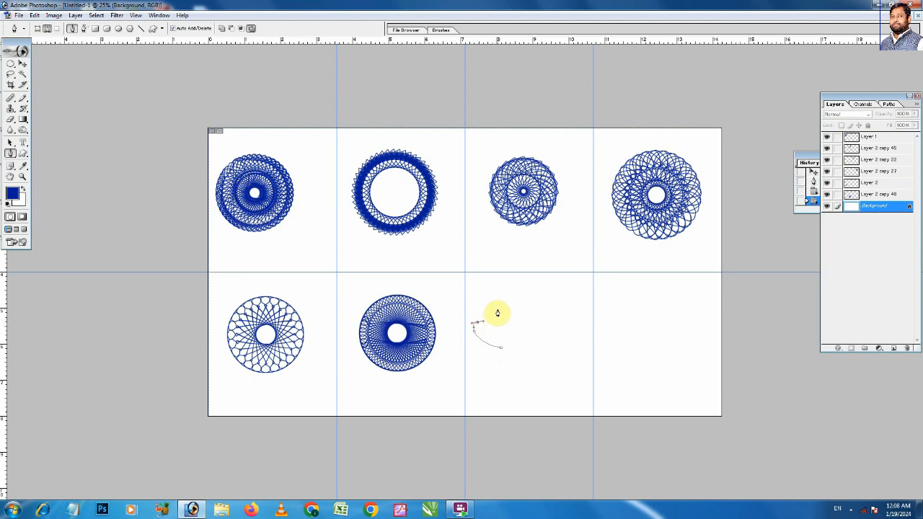
drag(527, 299, 553, 307)
click(565, 308)
click(578, 322)
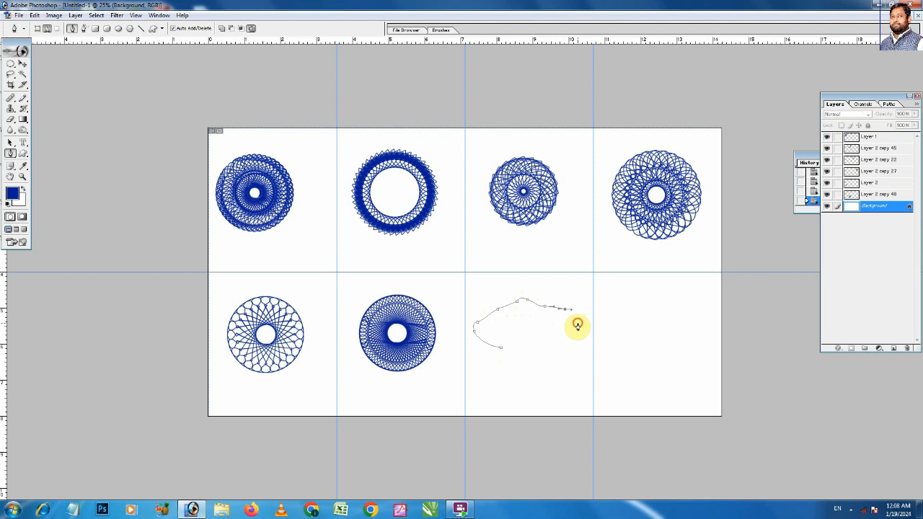
click(583, 335)
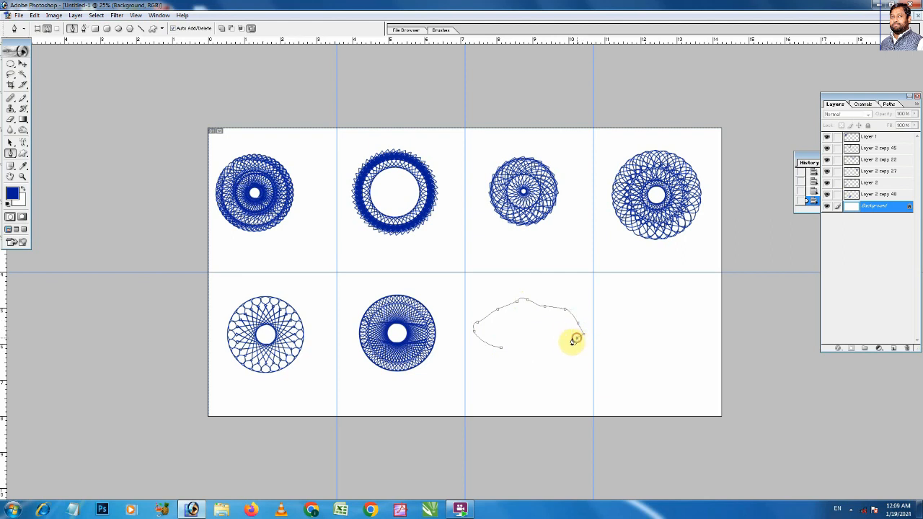
click(560, 337)
click(534, 349)
click(523, 350)
click(500, 349)
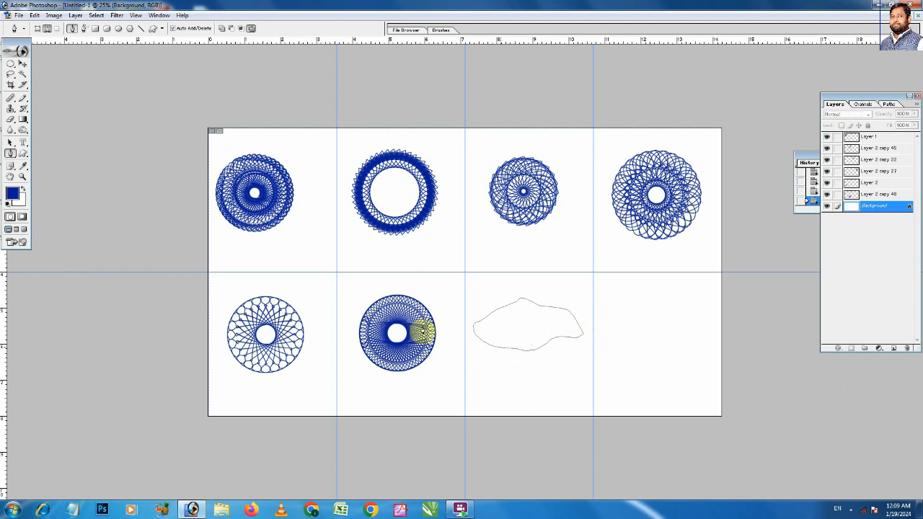
Step: Convert the closed wavy path in the lower third cell into a selection
click(21, 63)
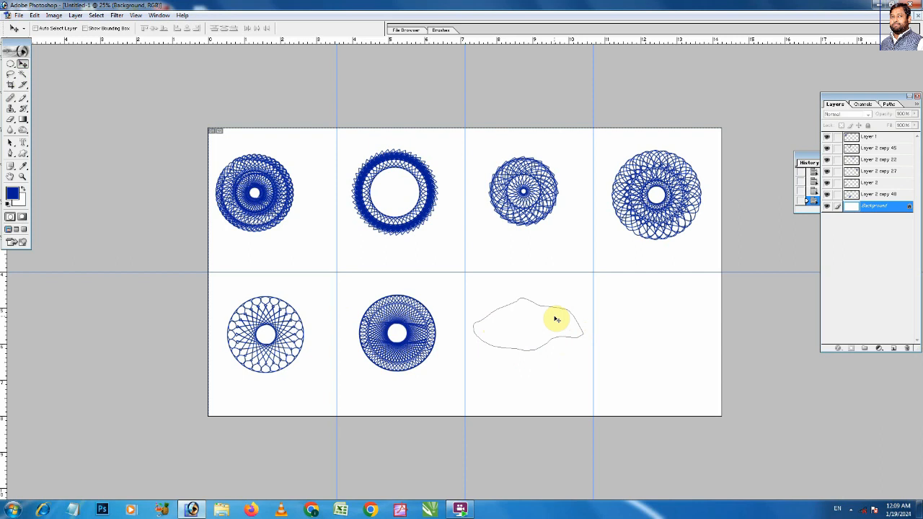
key(ctrl+Return)
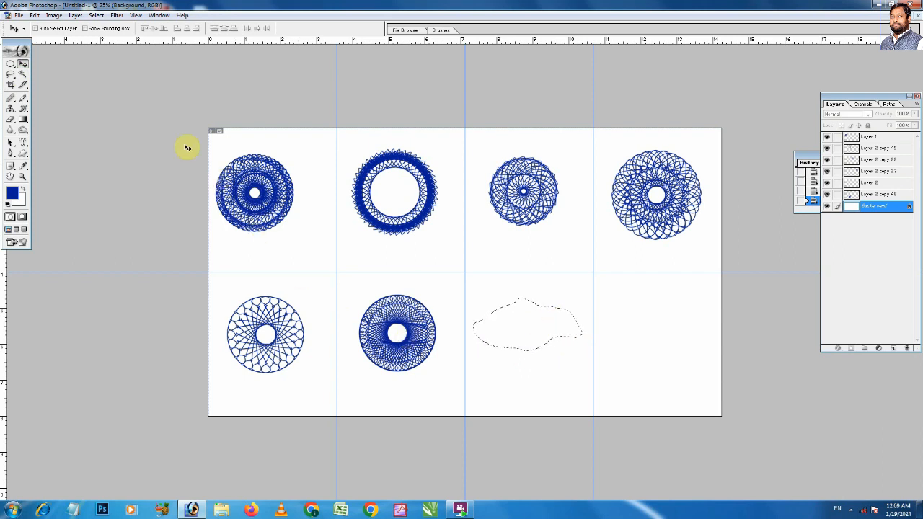
Step: Try to stroke the wavy selection in dark blue directly on the Background layer
click(34, 16)
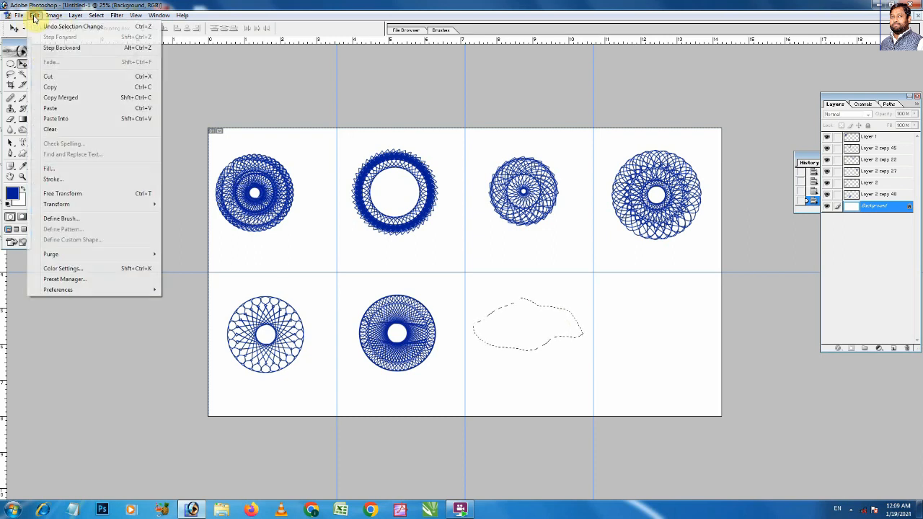
click(72, 179)
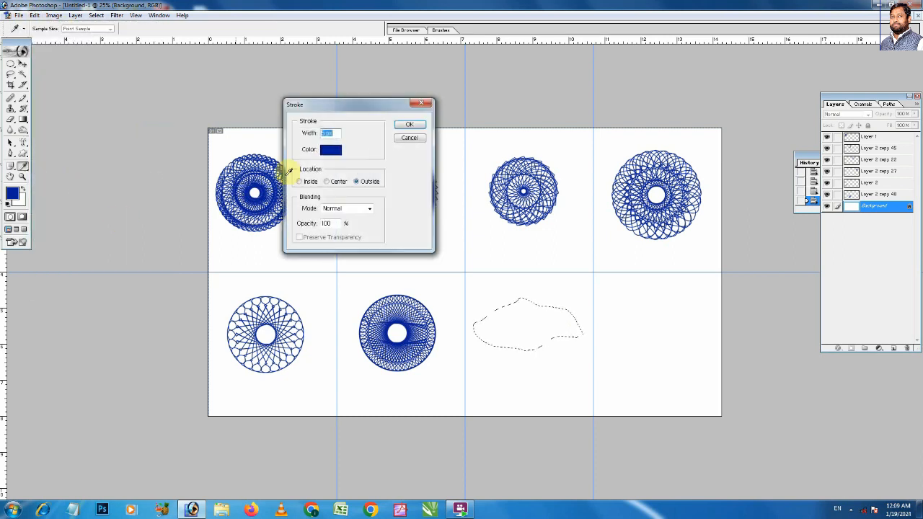
click(409, 125)
key(v)
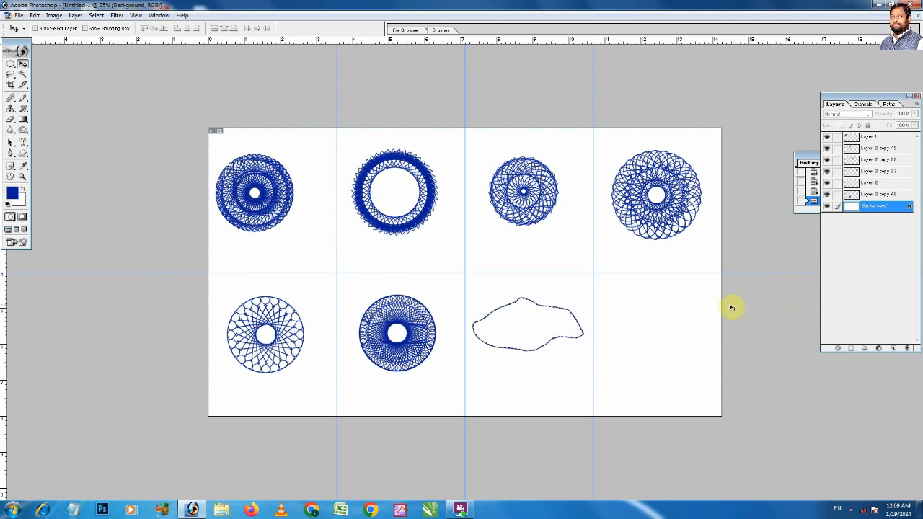
key(ctrl+z)
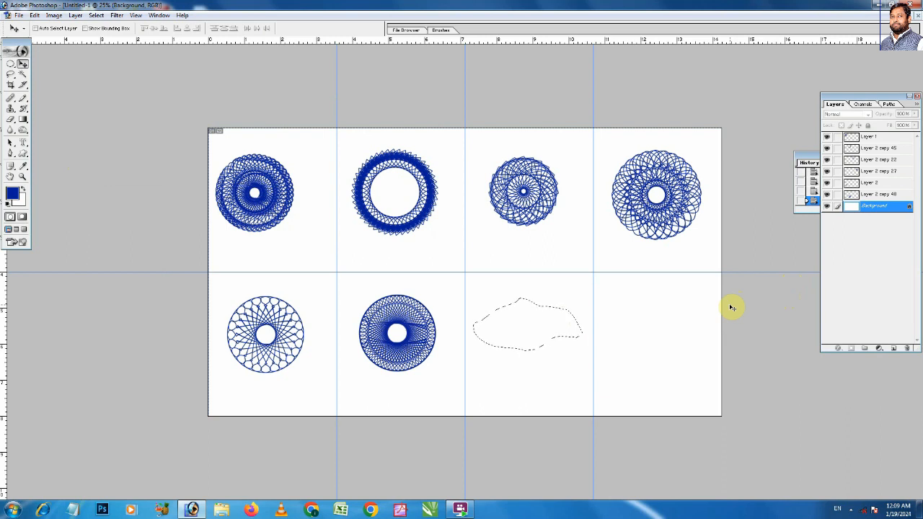
Step: Copy the wavy selection onto its own layer and stroke the shape's edge in dark blue
key(ctrl+j)
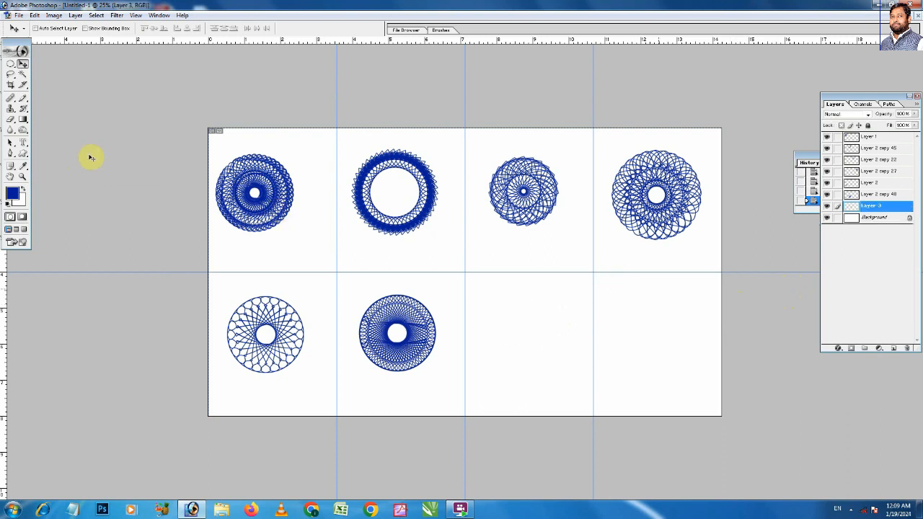
click(34, 15)
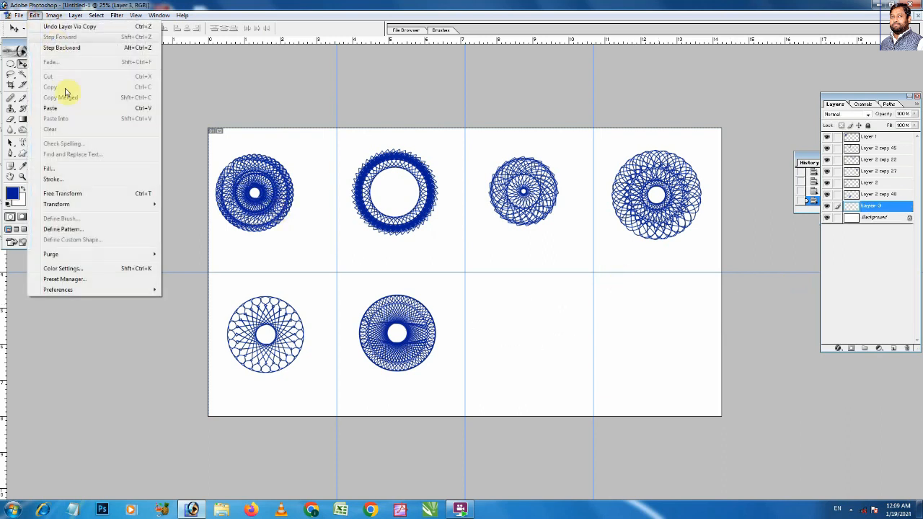
click(78, 179)
click(418, 129)
key(v)
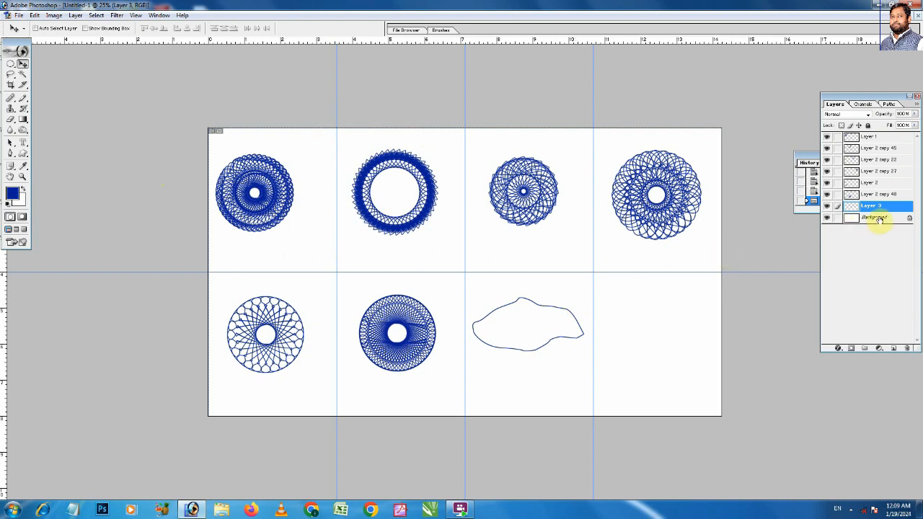
Step: Set the background colour to light yellow and keep dark blue as the foreground colour
click(22, 188)
click(13, 193)
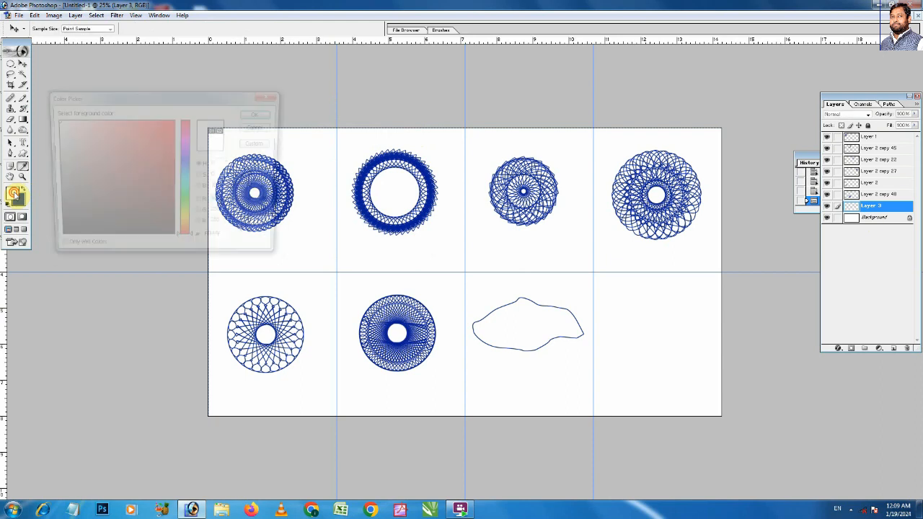
click(82, 137)
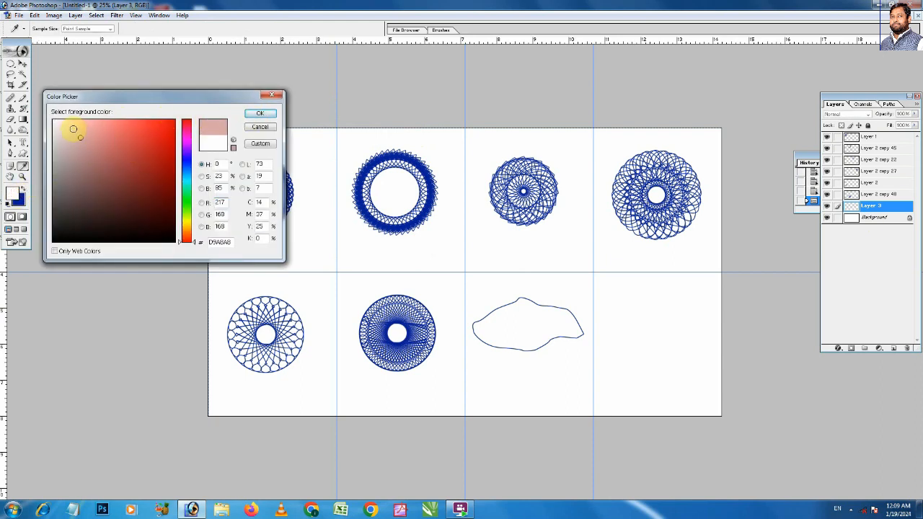
click(187, 224)
click(108, 127)
click(113, 119)
click(253, 115)
key(v)
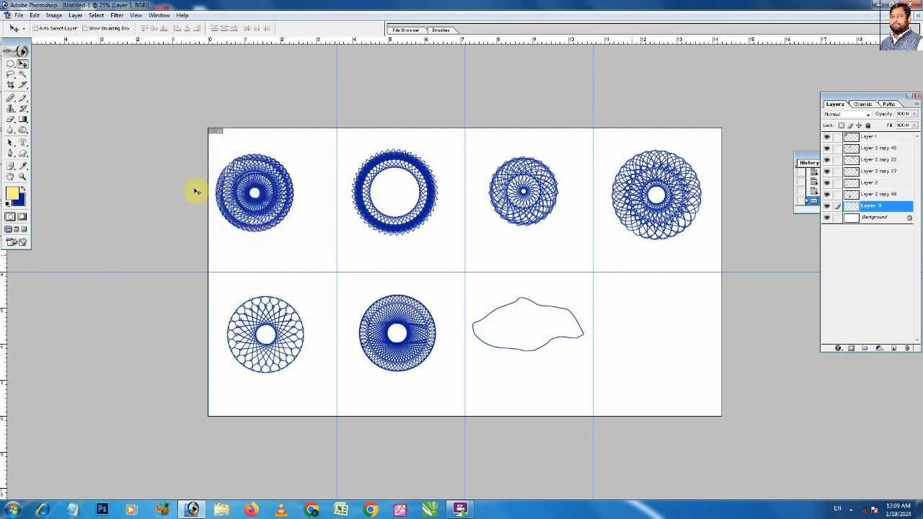
click(22, 190)
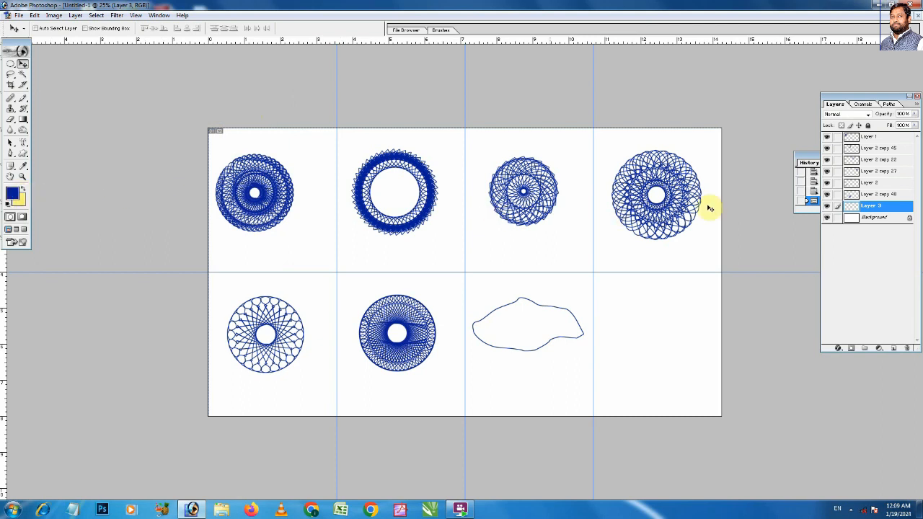
Step: Fill the Background layer with the light yellow background colour
click(883, 218)
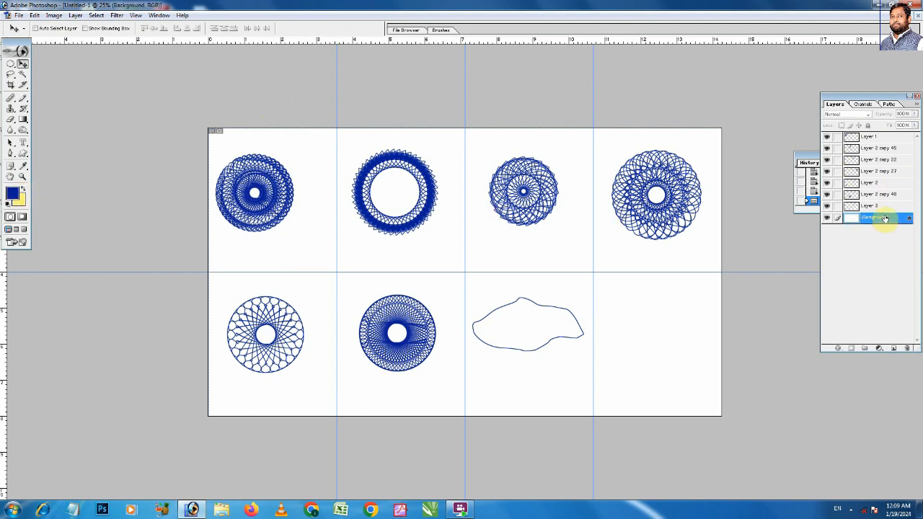
key(alt+BackSpace)
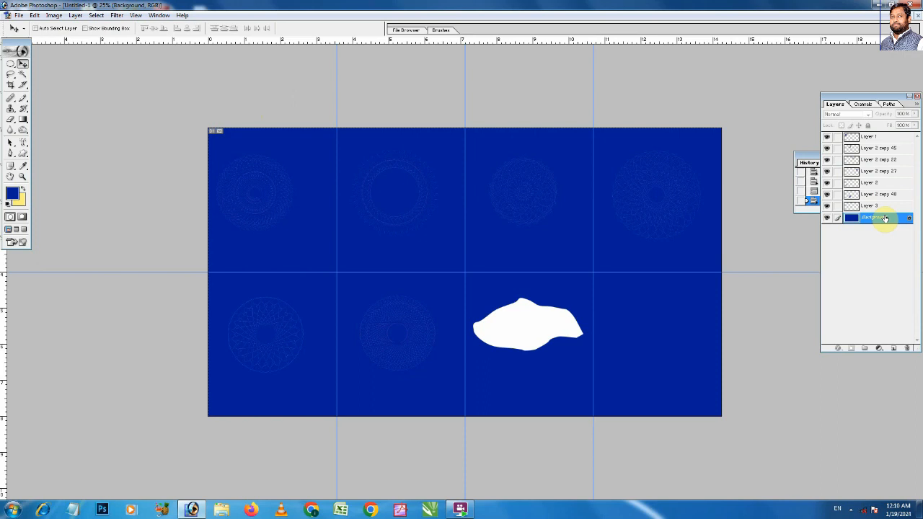
key(ctrl+z)
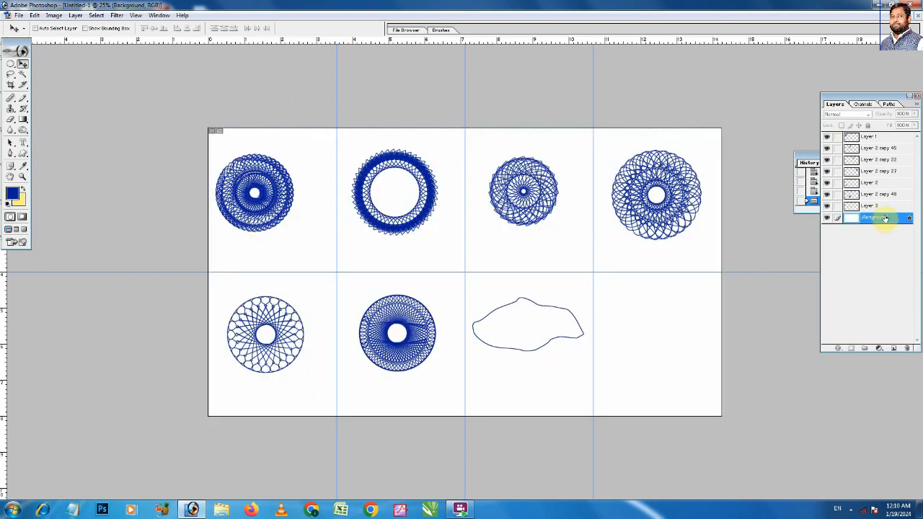
key(ctrl+BackSpace)
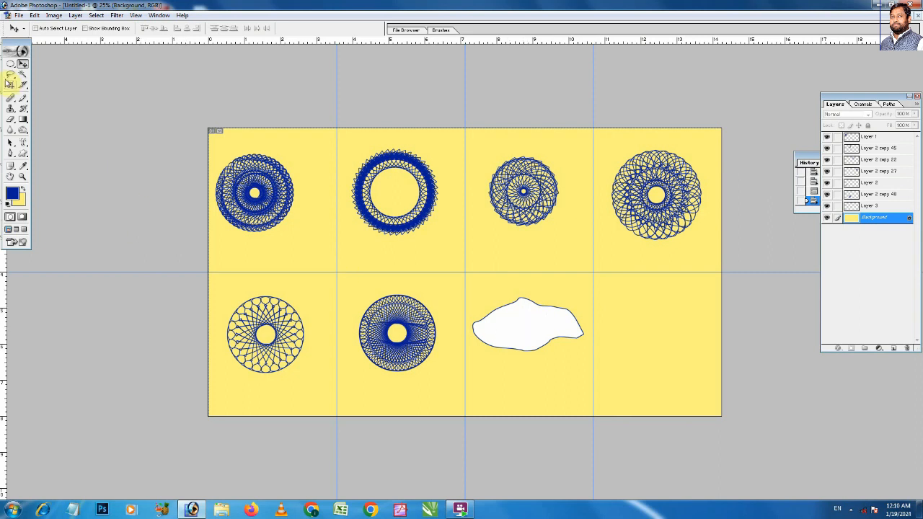
Step: On Layer 3, select the white area inside the wavy outline with the Magic Wand, delete it and deselect
click(23, 75)
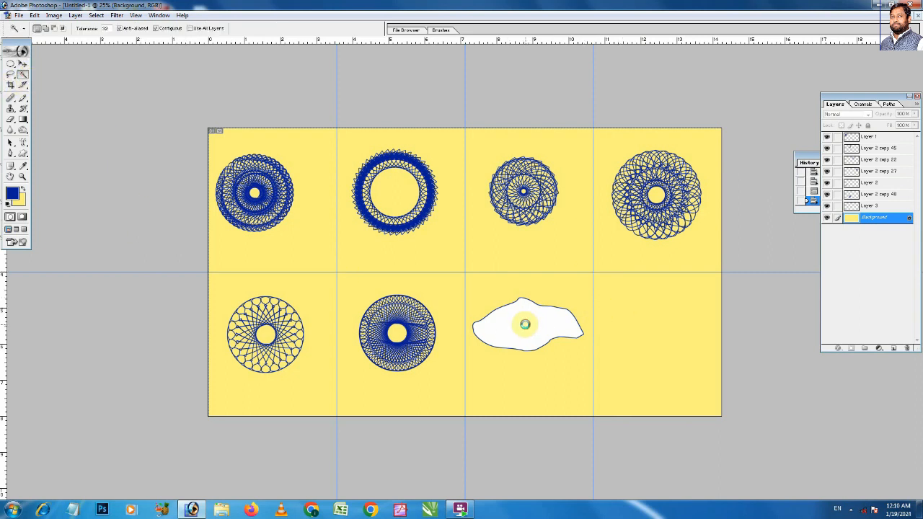
click(528, 328)
key(ctrl+d)
click(882, 205)
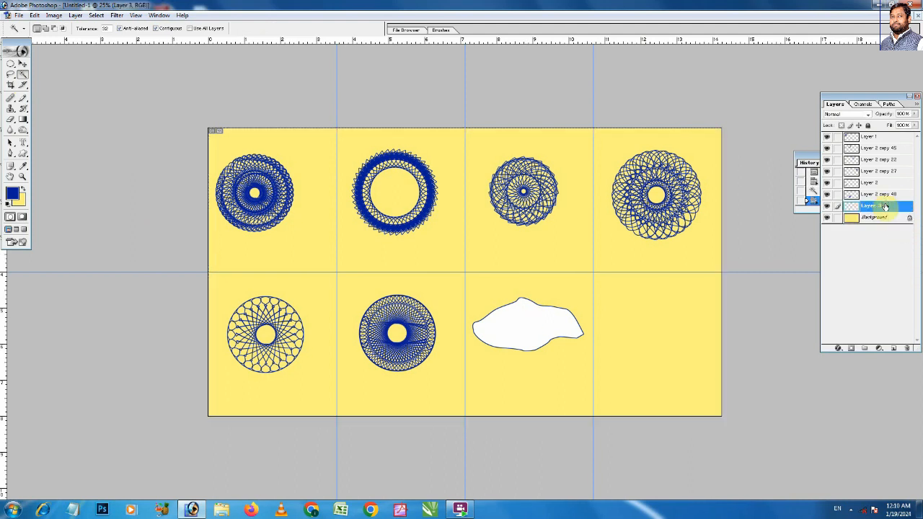
click(827, 206)
click(826, 206)
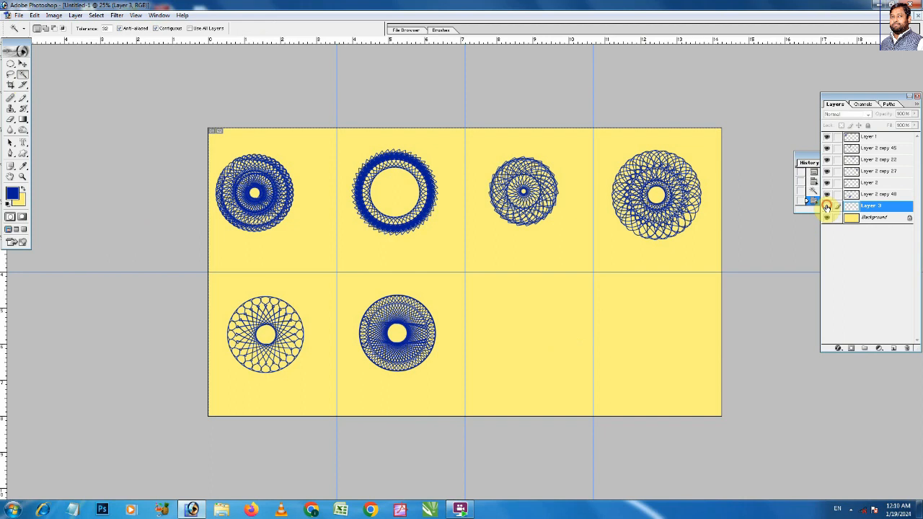
click(524, 319)
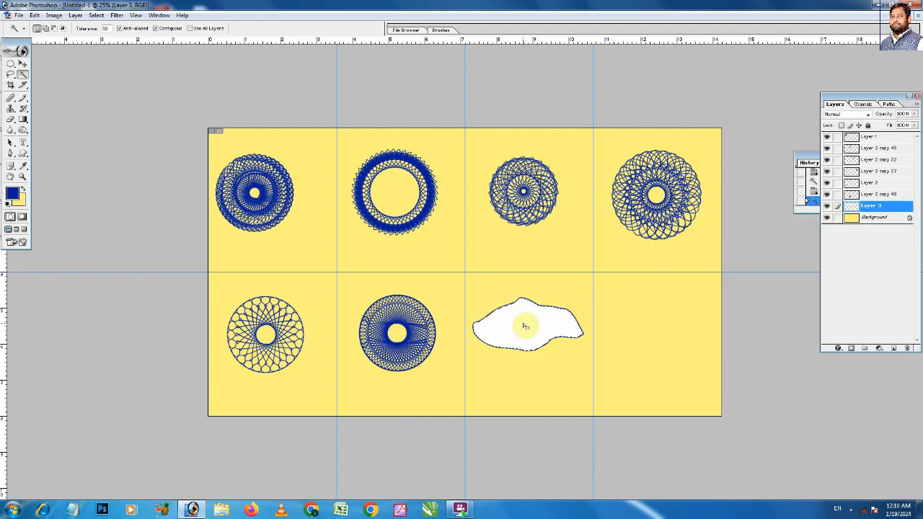
key(Delete)
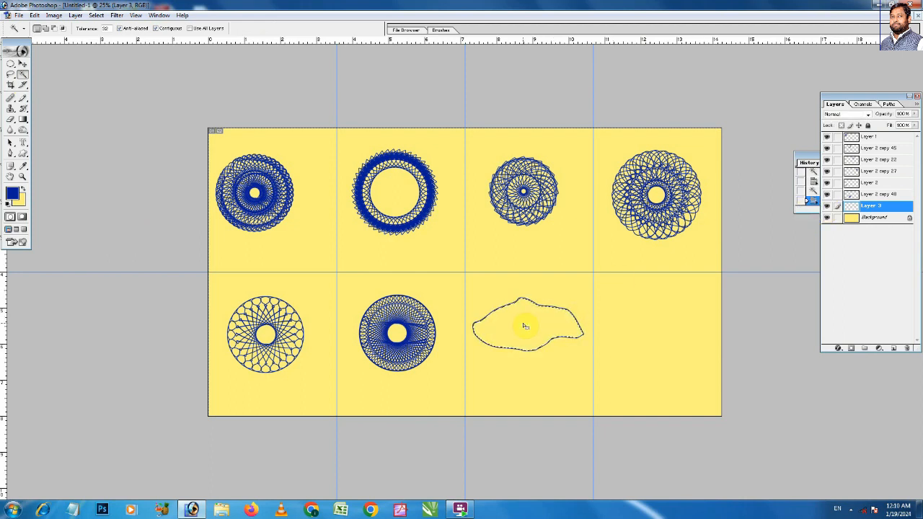
key(ctrl+d)
Step: Duplicate the wavy outline layer and rotate the copy 15° clockwise about its centre
key(ctrl+j)
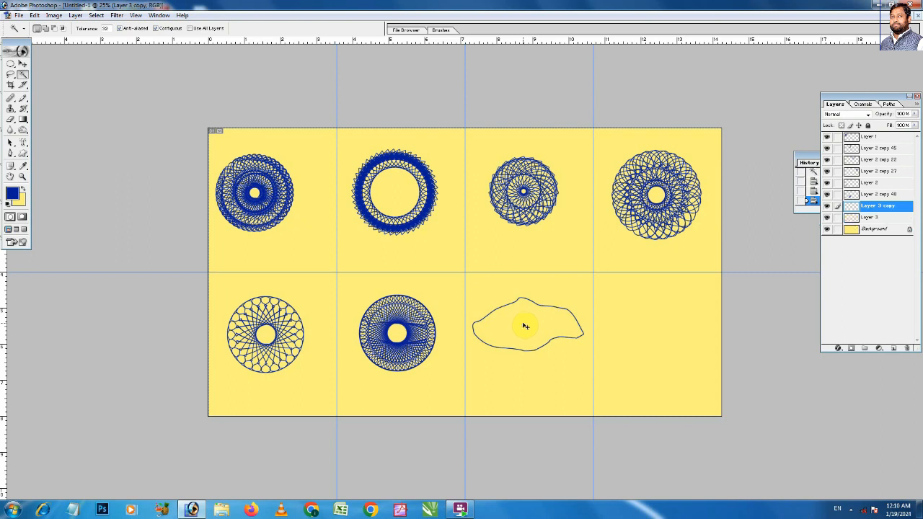
key(ctrl+t)
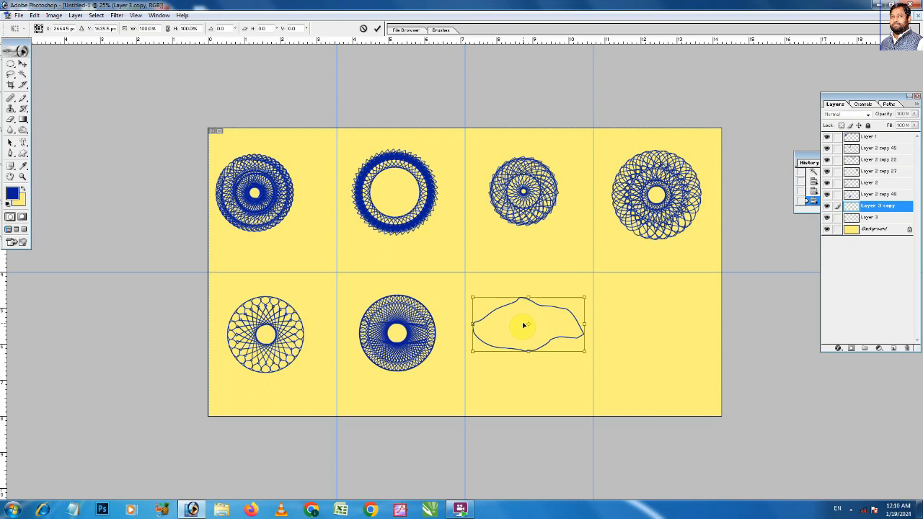
drag(597, 292, 606, 308)
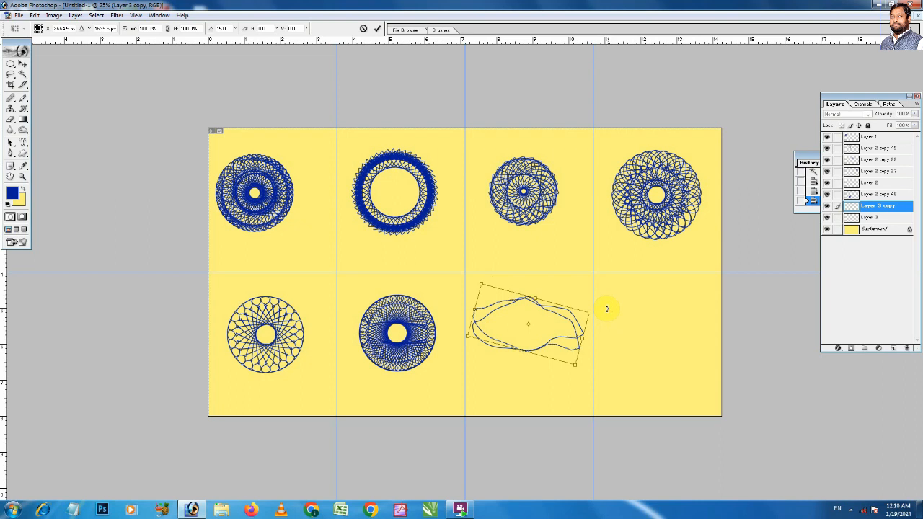
key(Return)
key(w)
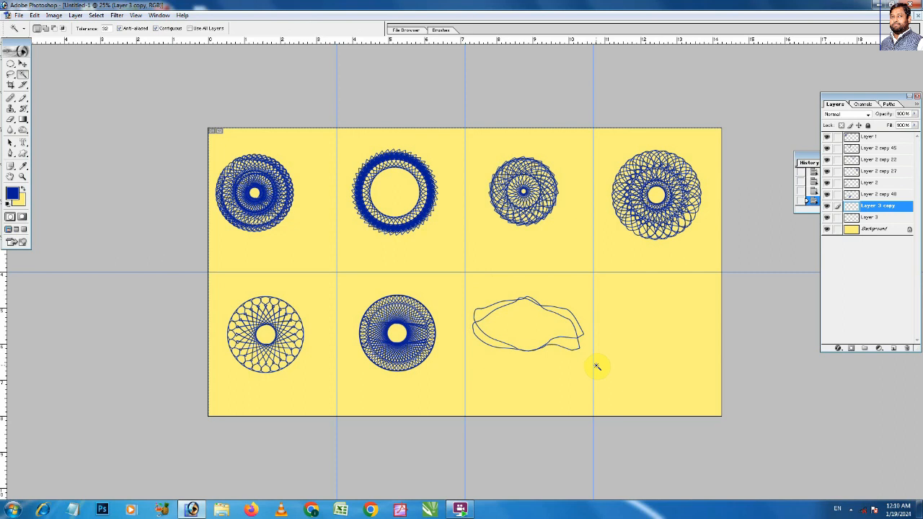
Step: Repeat the 15° rotated duplication 41 more times to build a full rosette in the lower third cell
key(ctrl+shift+alt+t)
key(ctrl+shift+alt+t)
key(ctrl+shift+alt+t)
key(ctrl+shift+alt+t)
key(ctrl+shift+alt+t)
key(ctrl+shift+alt+t)
key(ctrl+shift+alt+t)
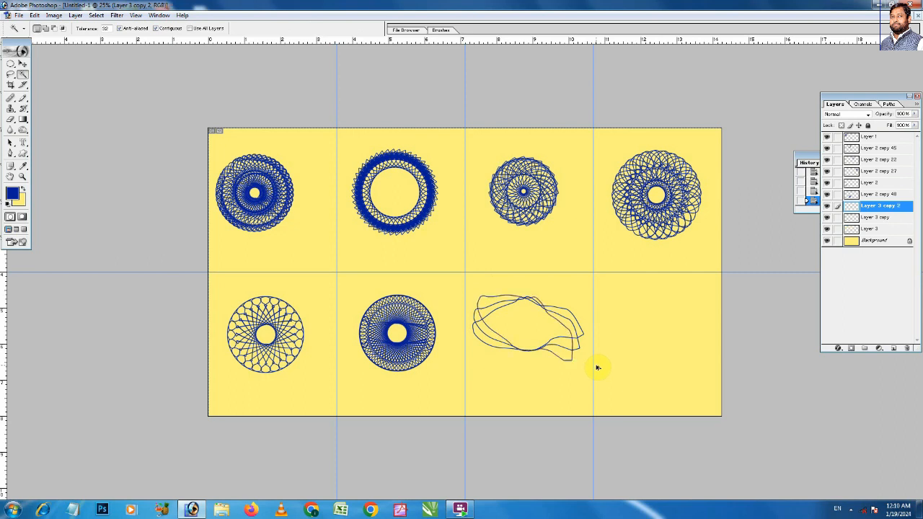
key(ctrl+shift+alt+t)
key(ctrl+shift+alt+t)
key(ctrl+shift+alt+t)
key(ctrl+shift+alt+t)
key(ctrl+shift+alt+t)
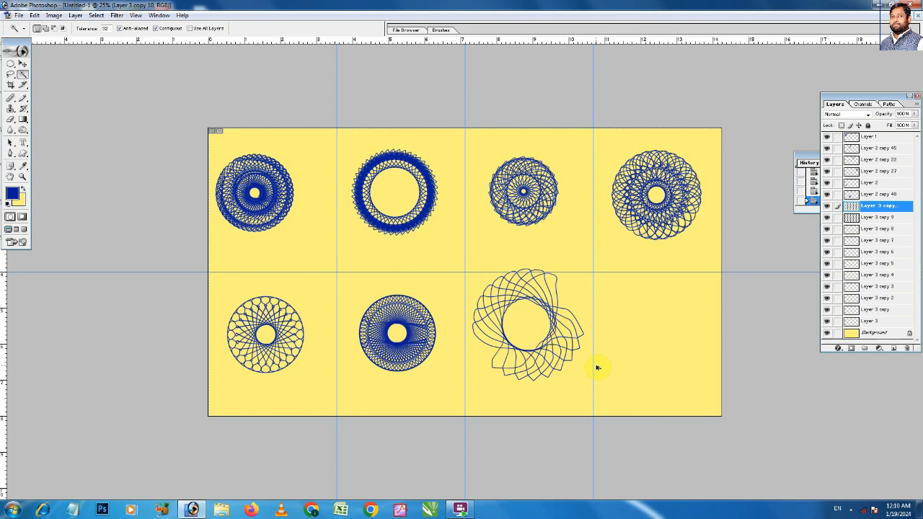
key(ctrl+shift+alt+t)
key(ctrl+shift+alt+t)
key(ctrl+shift+alt+t)
key(ctrl+shift+alt+t)
key(ctrl+shift+alt+t)
key(ctrl+shift+alt+t)
key(ctrl+shift+alt+t)
key(ctrl+shift+alt+t)
key(ctrl+shift+alt+t)
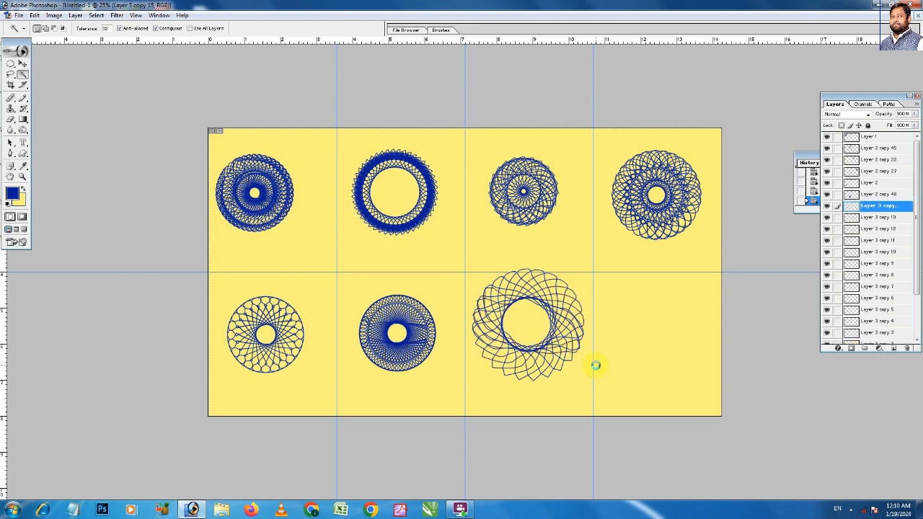
key(ctrl+shift+alt+t)
key(ctrl+shift+alt+t)
key(ctrl+shift+alt+t)
key(ctrl+shift+alt+t)
key(ctrl+shift+alt+t)
key(ctrl+shift+alt+t)
key(ctrl+shift+alt+t)
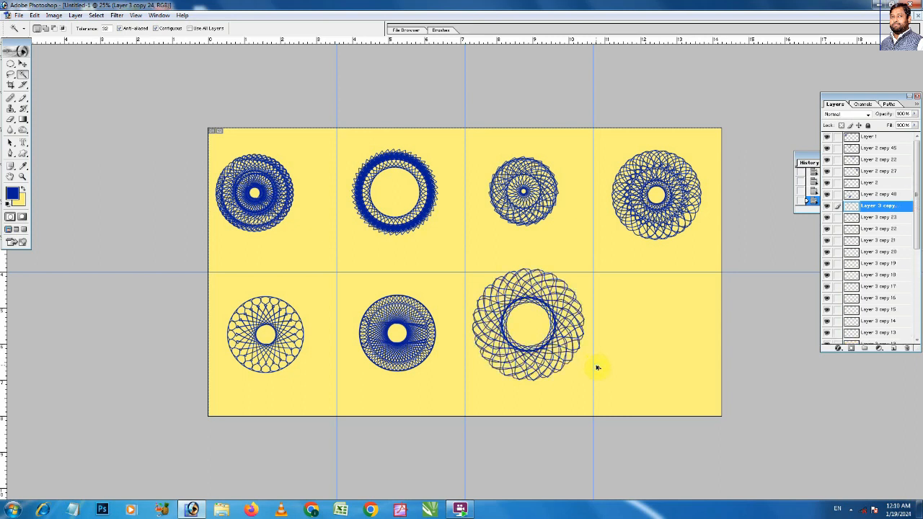
key(ctrl+shift+alt+t)
key(ctrl+shift+alt+t)
key(ctrl+shift+alt+t)
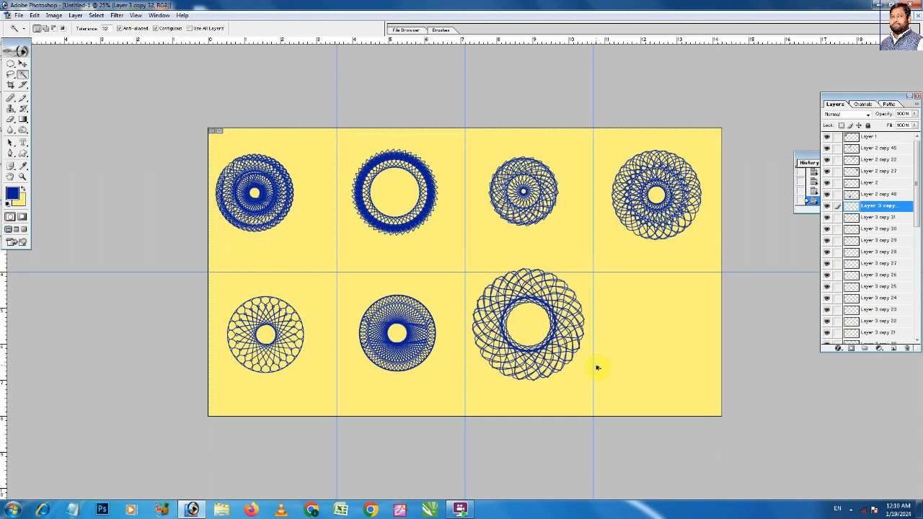
key(ctrl+shift+alt+t)
key(ctrl+shift+alt+t)
key(ctrl+shift+alt+t)
key(ctrl+shift+alt+t)
key(ctrl+shift+alt+t)
key(ctrl+shift+alt+t)
key(ctrl+shift+alt+t)
key(ctrl+shift+alt+t)
key(ctrl+shift+alt+t)
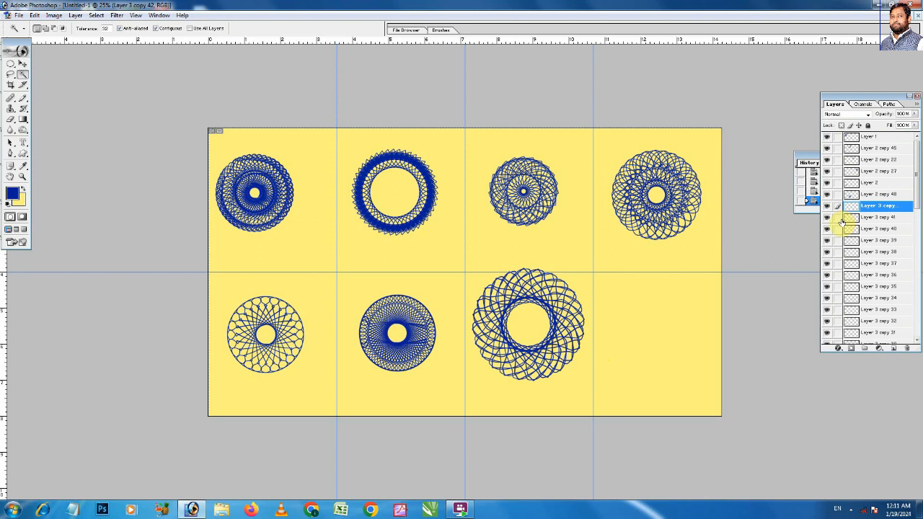
Step: Link Layer 3 and all its rotated copies to Layer 3 copy 42 and merge them into one layer
drag(839, 219, 840, 320)
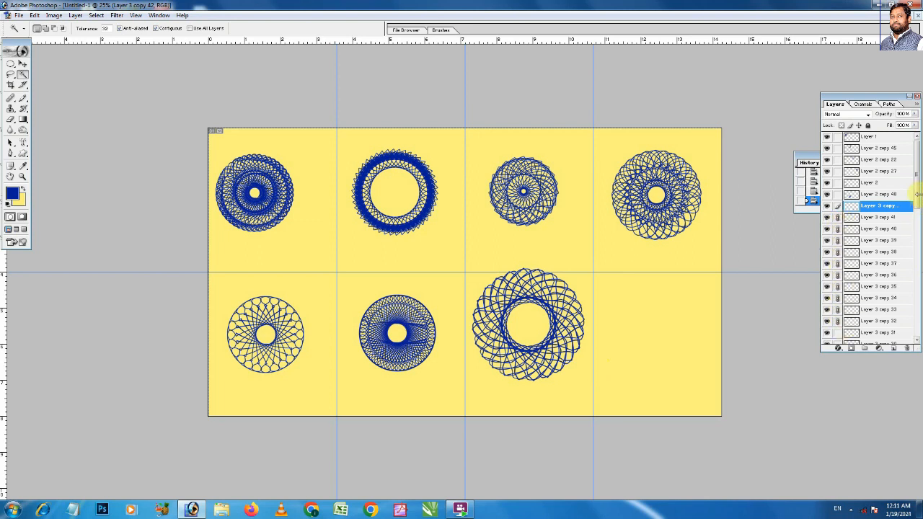
scroll(917, 217, down, 2)
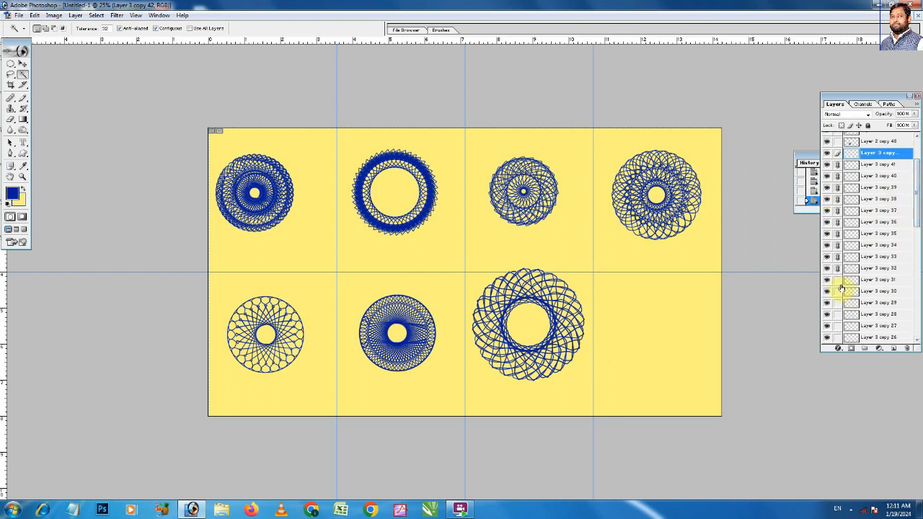
drag(836, 283, 830, 314)
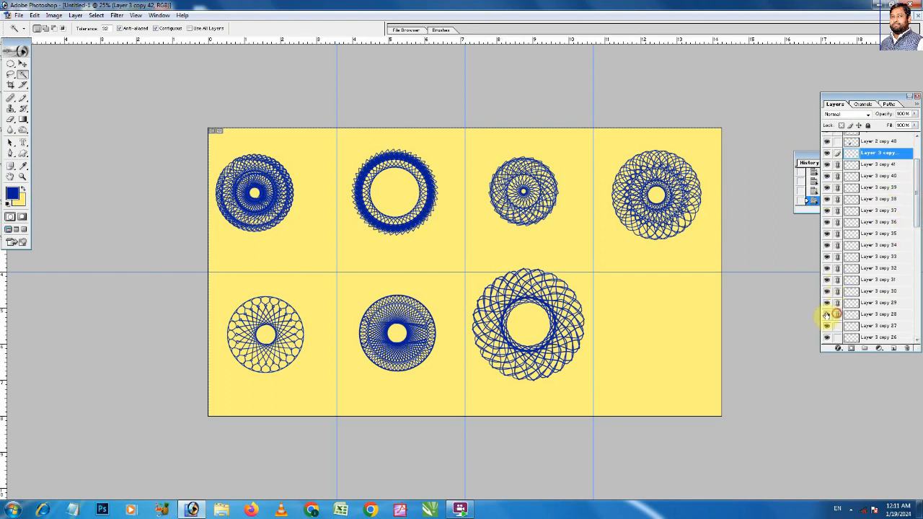
drag(920, 208, 920, 264)
drag(836, 183, 831, 324)
drag(919, 251, 918, 324)
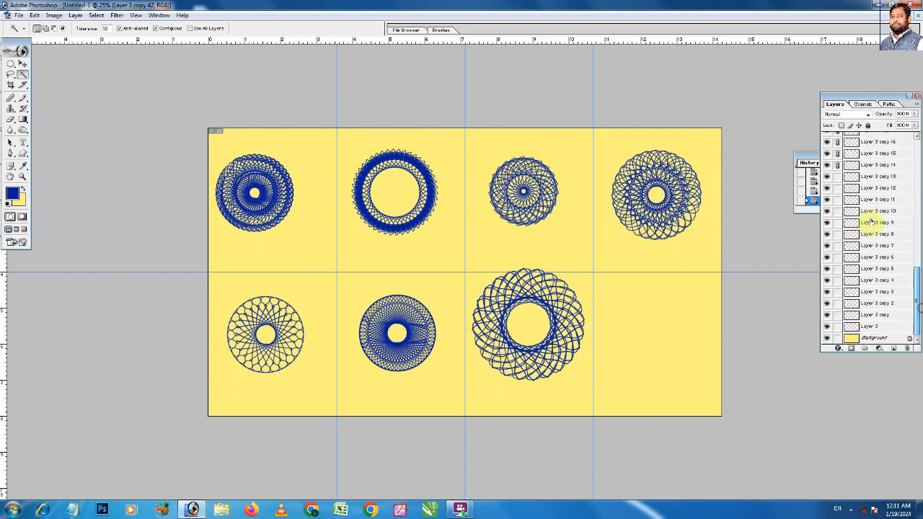
drag(838, 179, 837, 329)
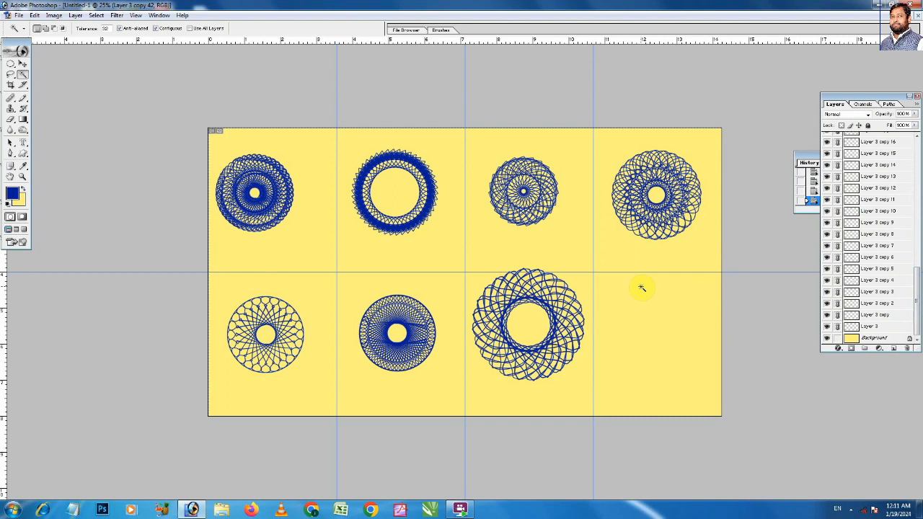
key(ctrl+e)
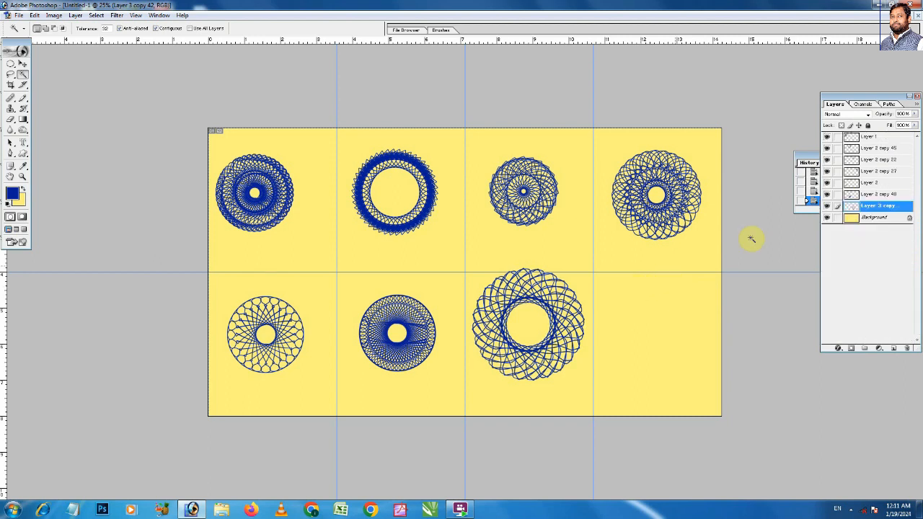
click(826, 207)
click(826, 207)
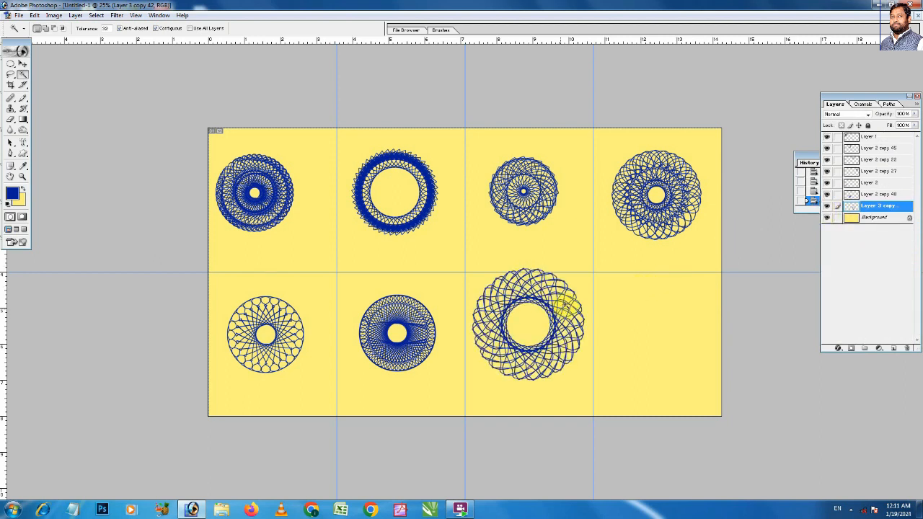
Step: Move the merged large rosette slightly down so it sits below the horizontal guide in the third lower cell
key(v)
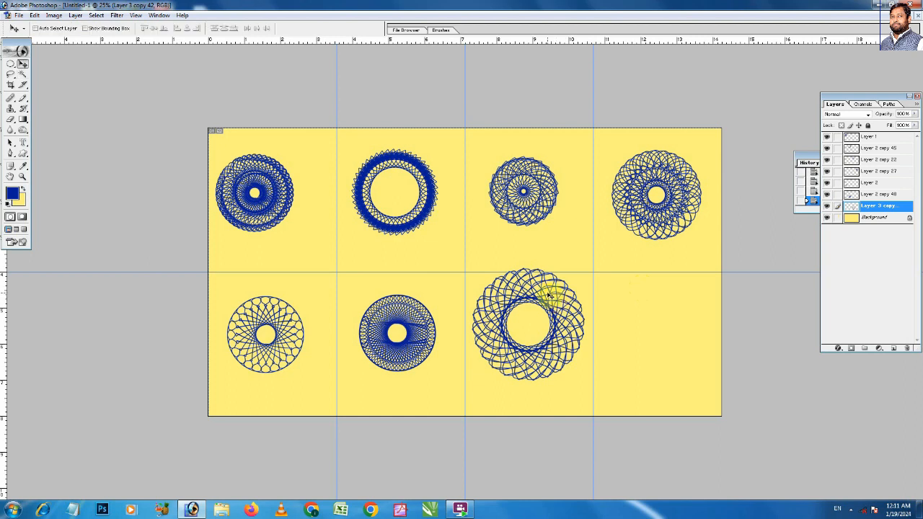
drag(549, 296, 549, 311)
key(Down)
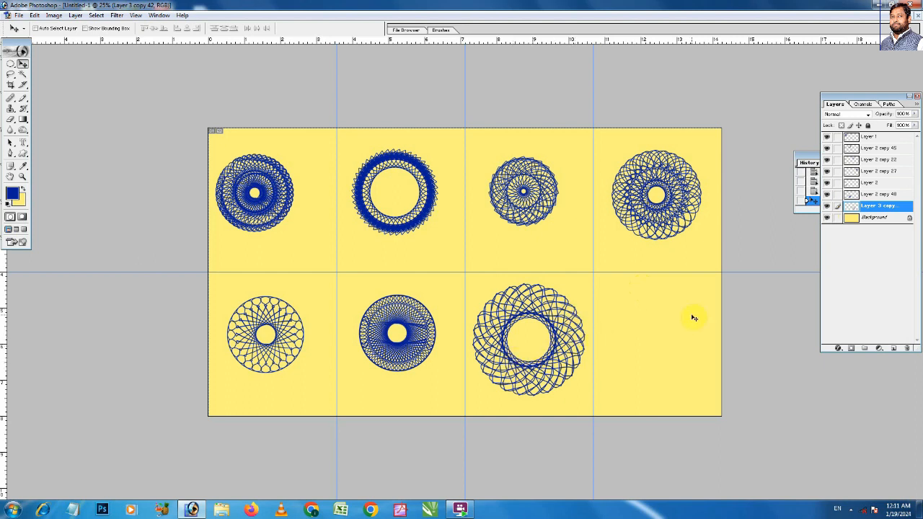
drag(546, 266, 799, 423)
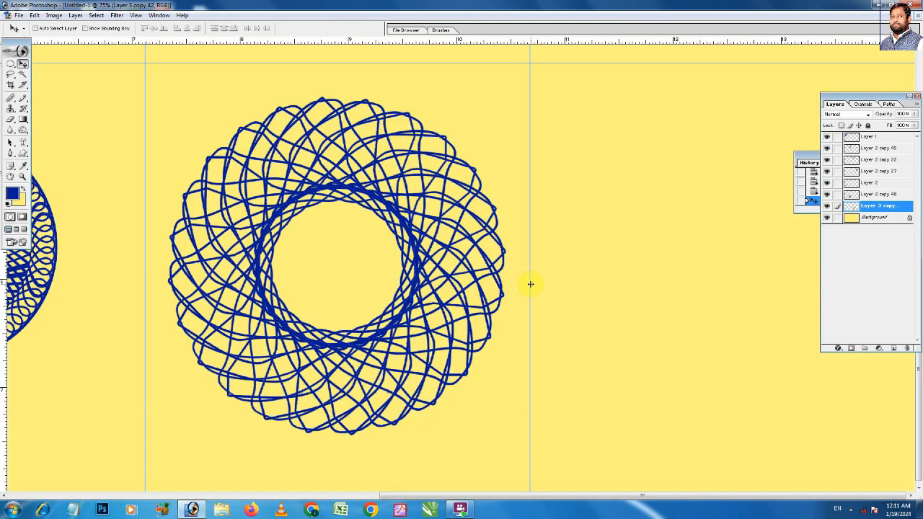
key(ctrl+minus)
key(ctrl+minus)
key(ctrl+minus)
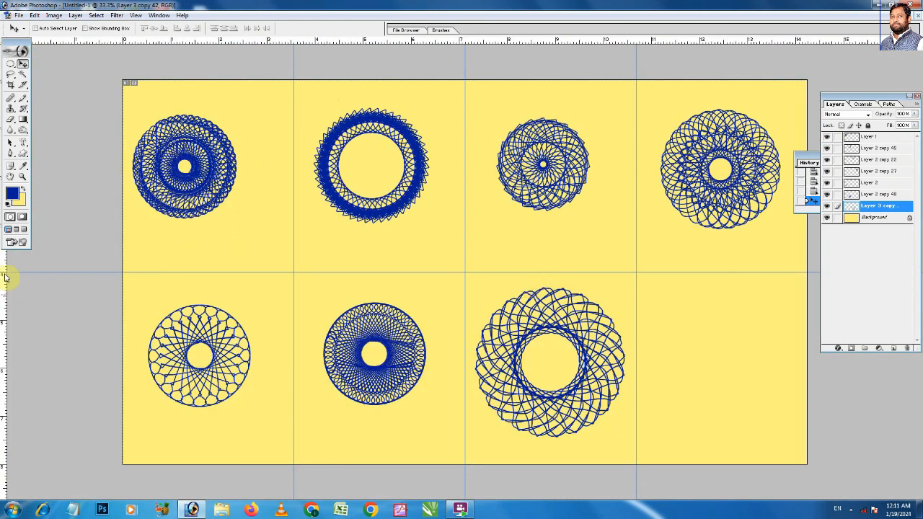
Step: Make a small rectangular marquee selection in the middle of the empty fourth lower cell
click(13, 68)
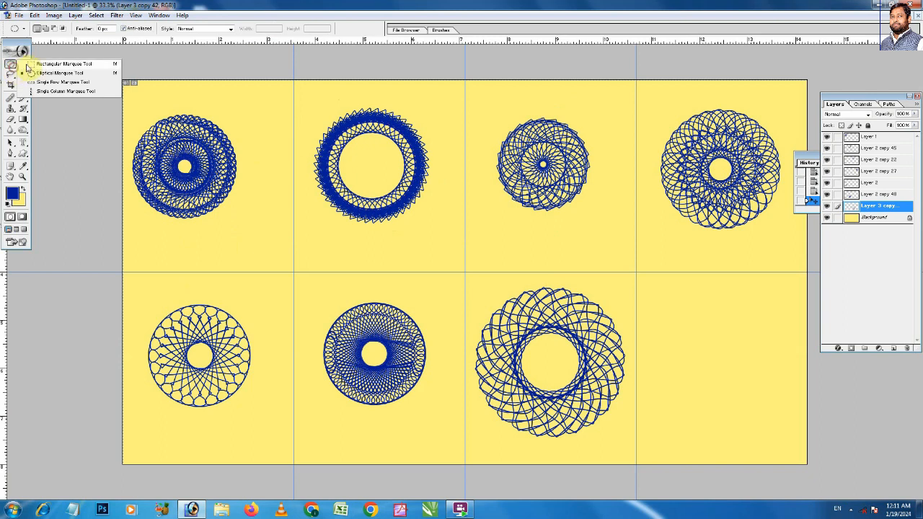
click(35, 64)
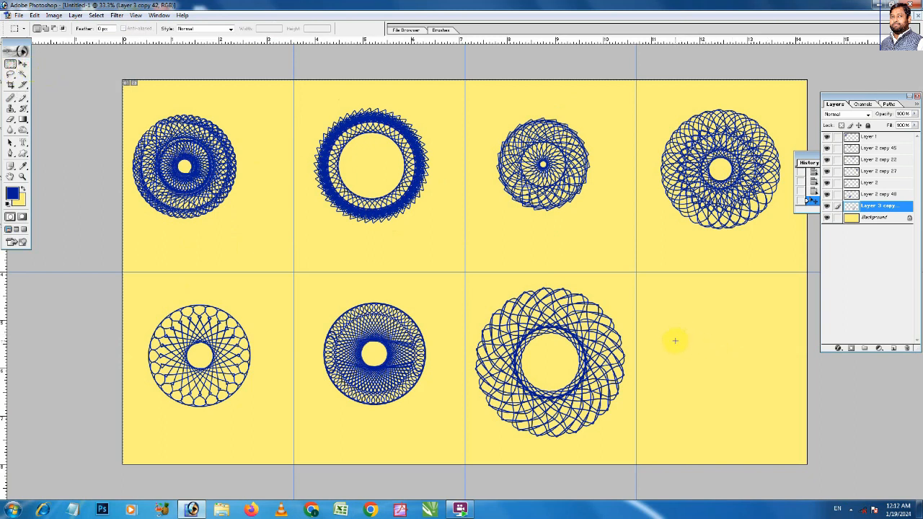
drag(737, 368, 750, 383)
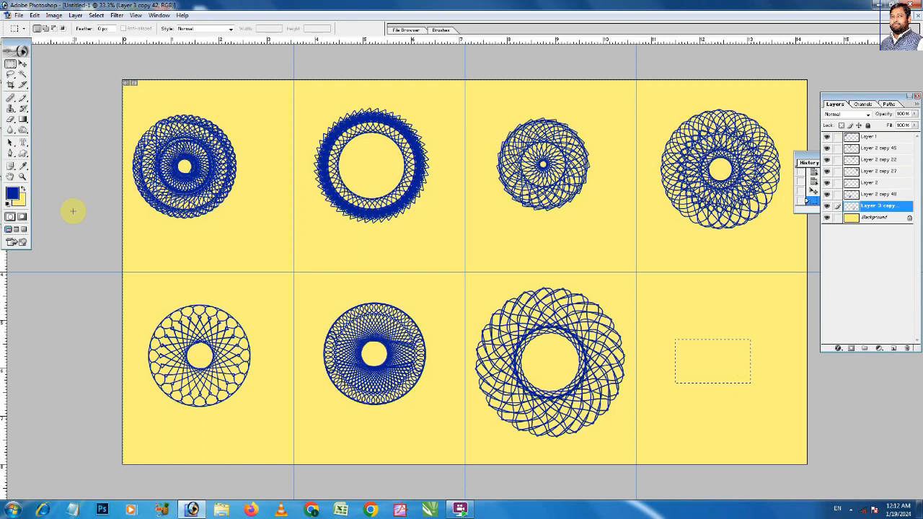
Step: Draw a closed Pen path around the rectangular selection with curved, tapering ends on both sides and turn it into a selection
key(p)
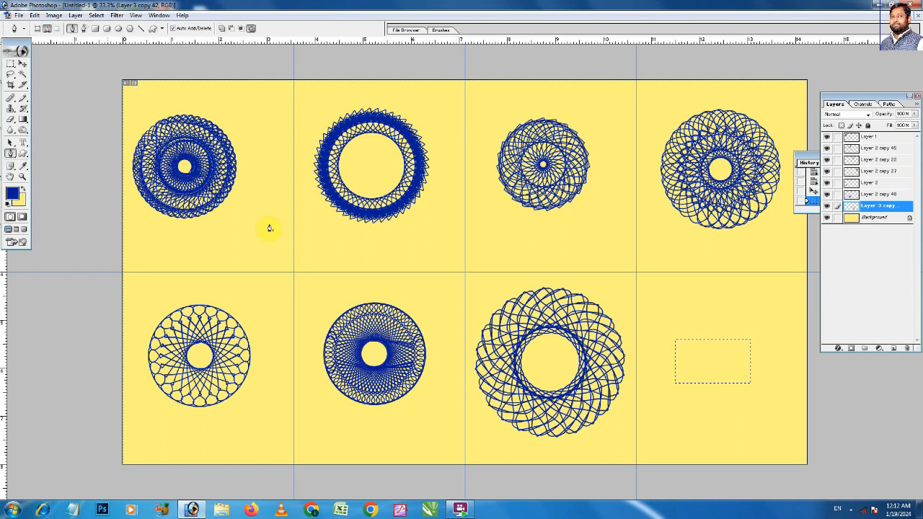
click(751, 340)
click(780, 367)
drag(751, 383, 737, 386)
click(675, 383)
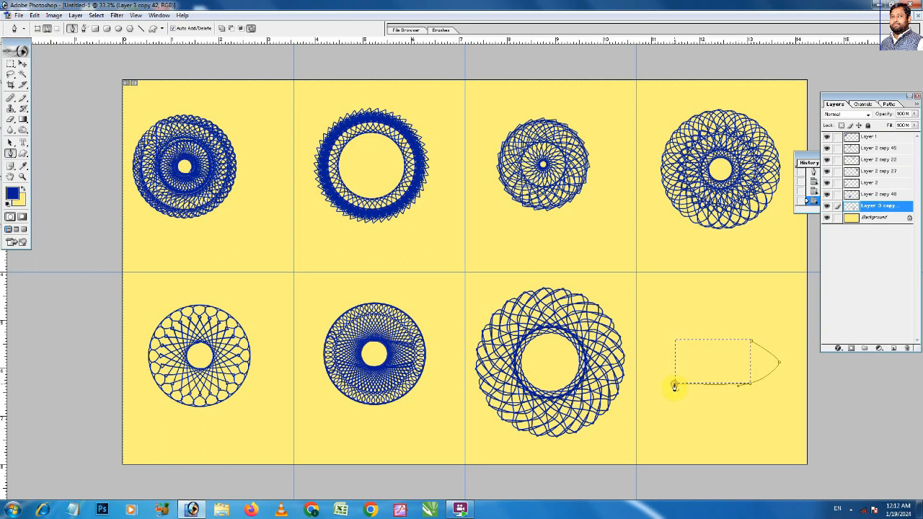
drag(639, 360, 649, 344)
click(674, 341)
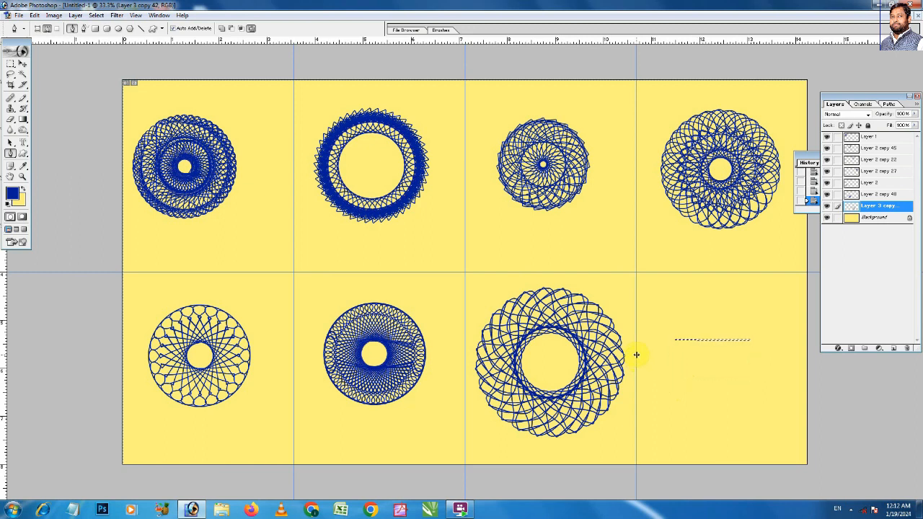
key(ctrl+Return)
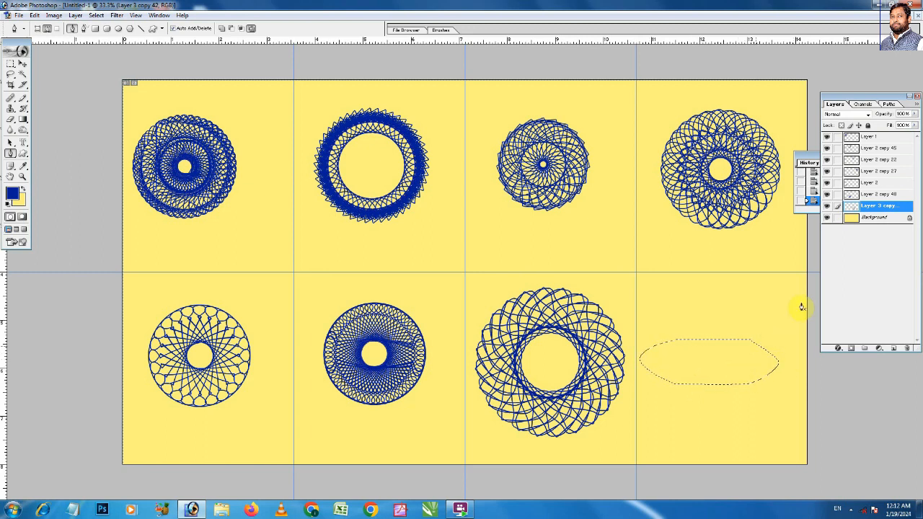
Step: Copy the selected Background area to a new layer and outline it with a dark blue outside stroke
click(865, 218)
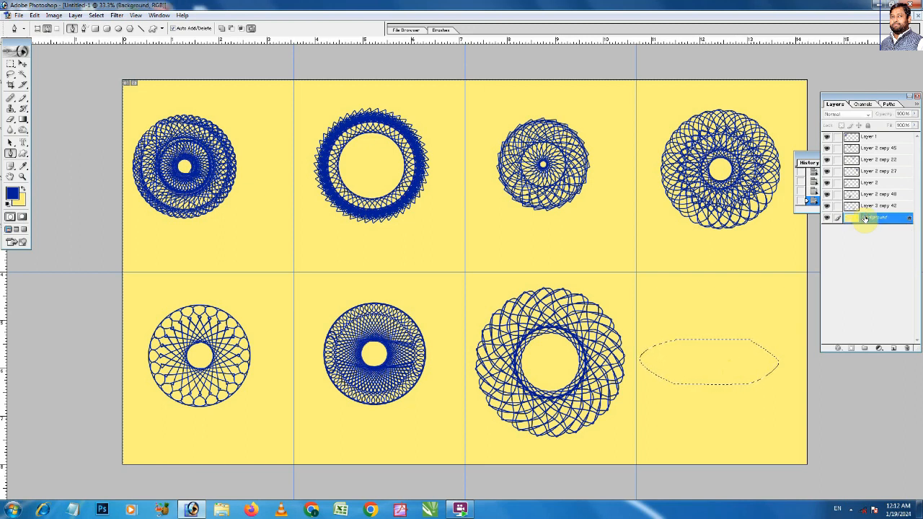
key(ctrl+j)
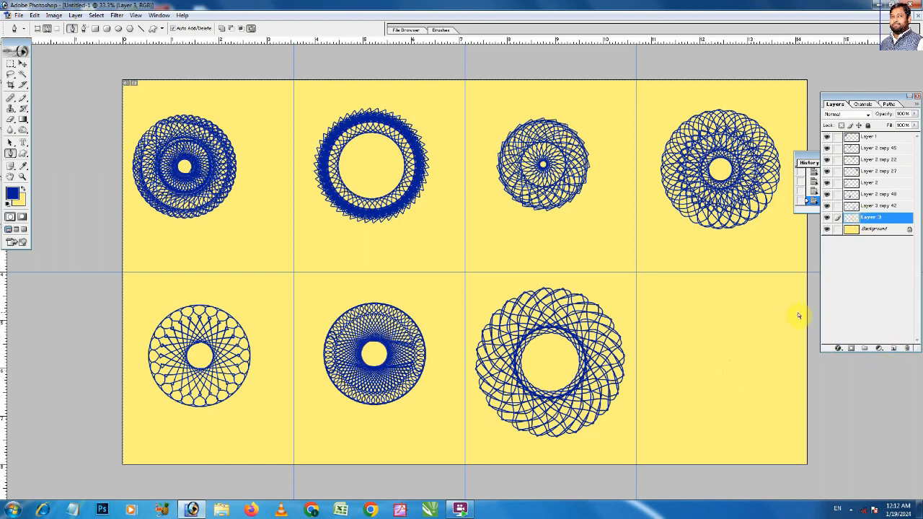
click(35, 15)
click(66, 179)
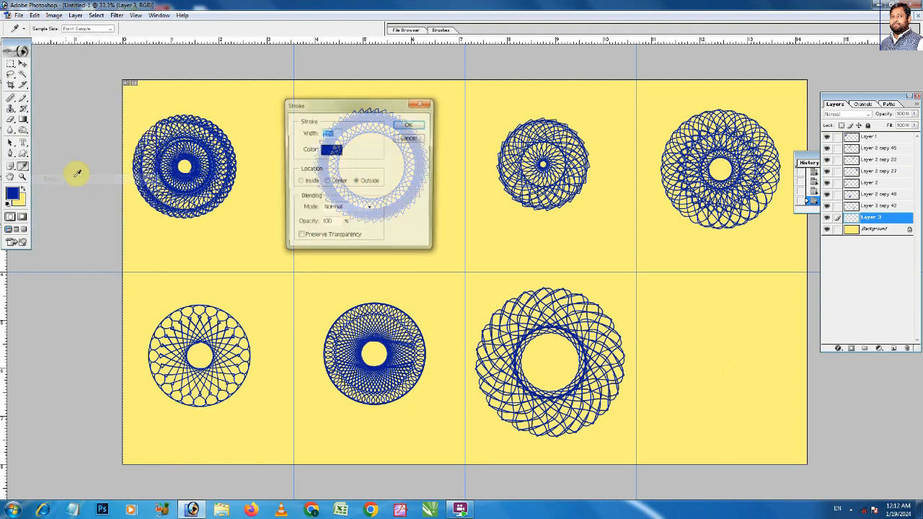
click(414, 122)
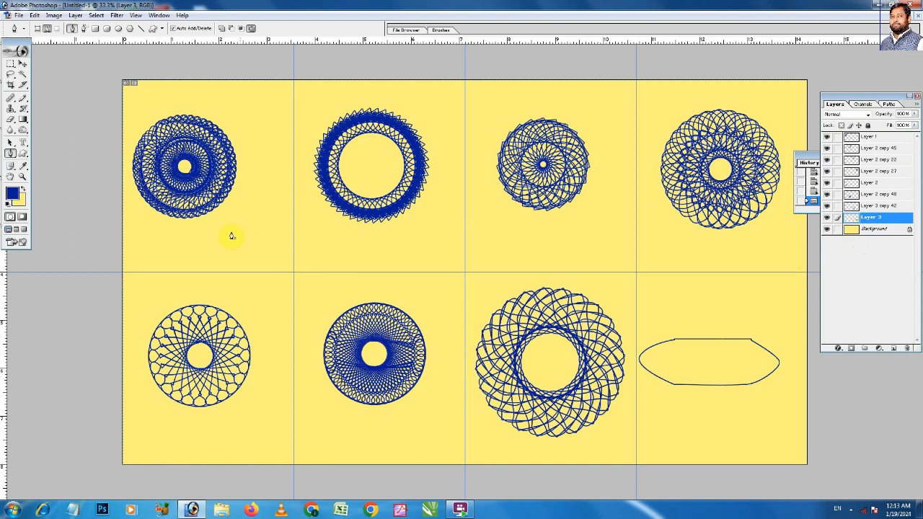
Step: Set the background colour to white and fill the Background layer with it
click(20, 203)
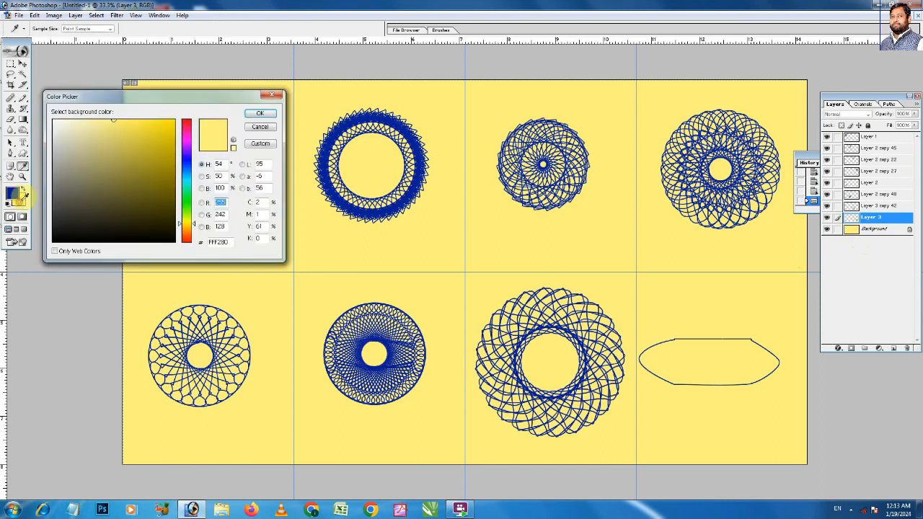
drag(263, 228, 222, 208)
text(0)
click(261, 215)
text(00)
click(261, 115)
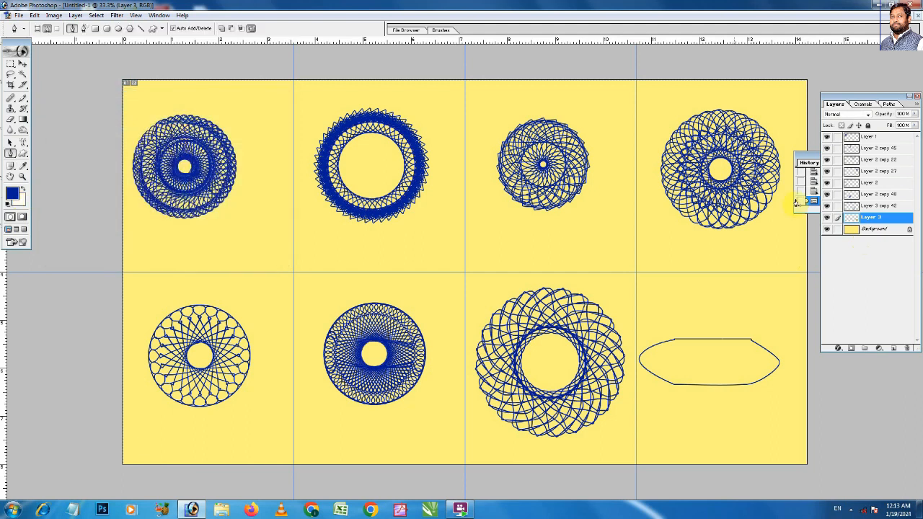
click(875, 230)
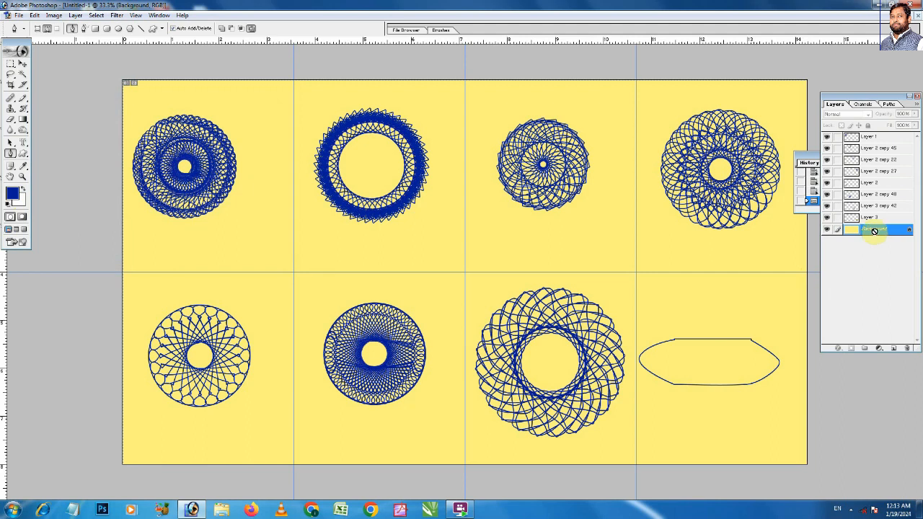
key(ctrl+BackSpace)
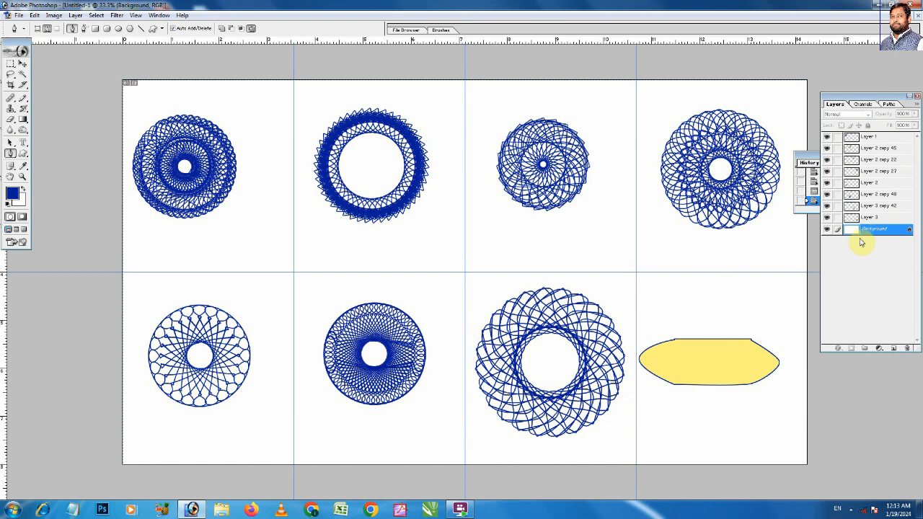
Step: On Layer 3, select the yellow area inside the elongated outline with the Magic Wand, delete it and deselect
key(w)
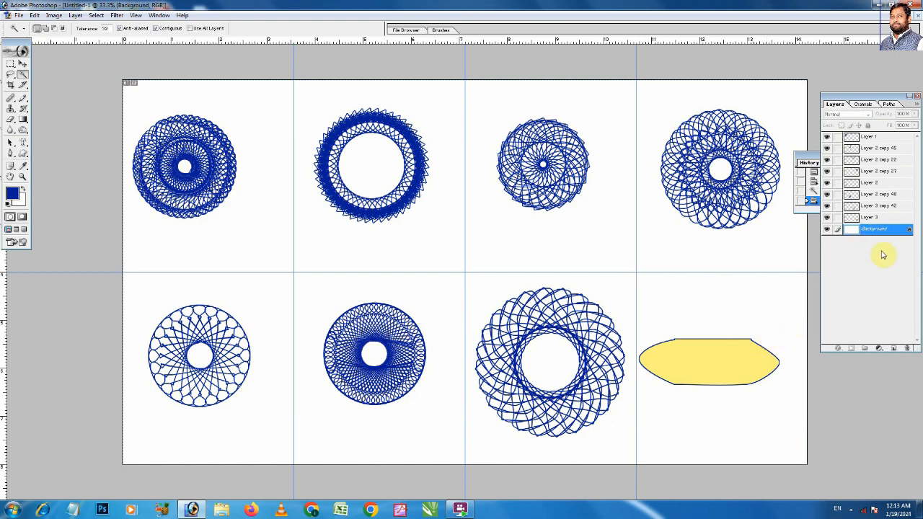
click(875, 216)
click(828, 218)
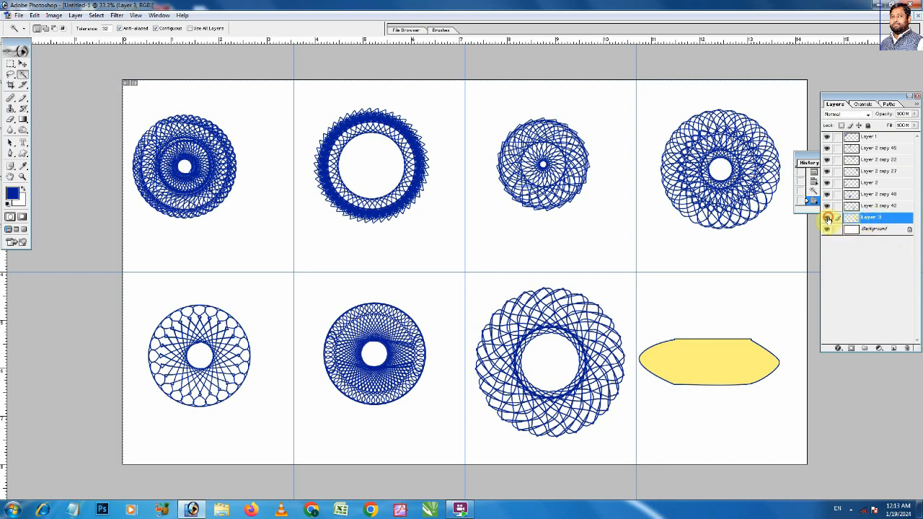
click(828, 219)
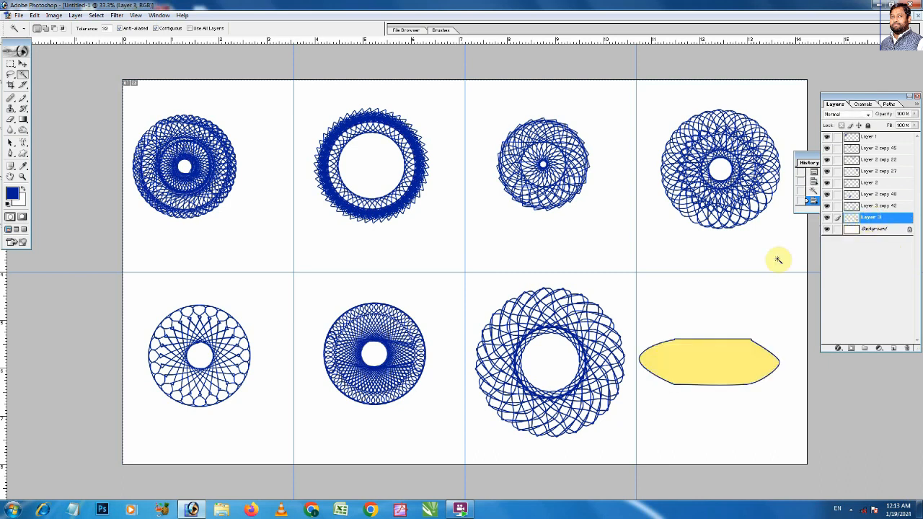
click(704, 360)
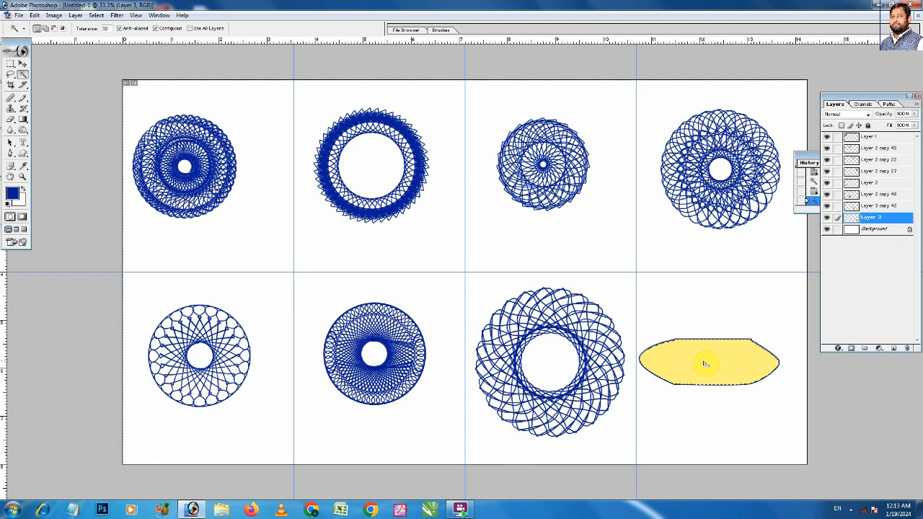
key(Delete)
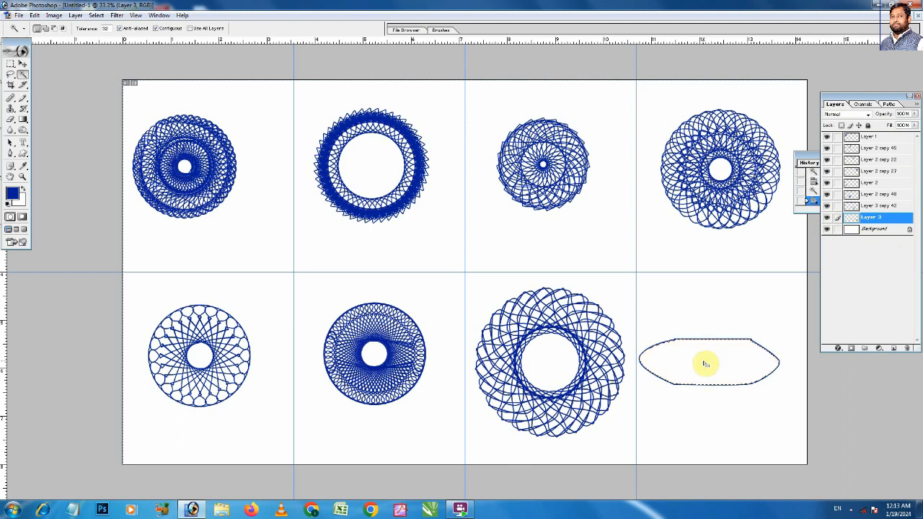
key(ctrl+d)
Step: Narrow the elongated outline horizontally to about 87% of its width, keeping its height, and apply the transform
key(ctrl+t)
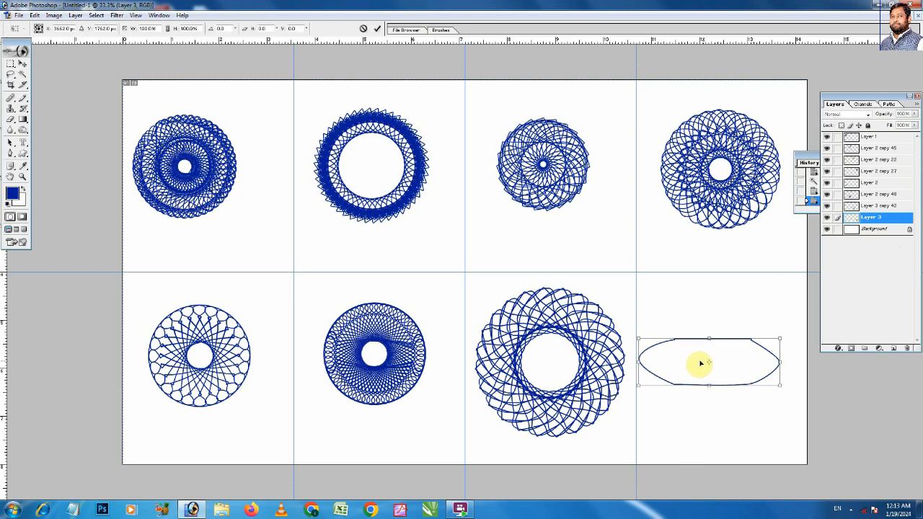
drag(635, 362, 646, 363)
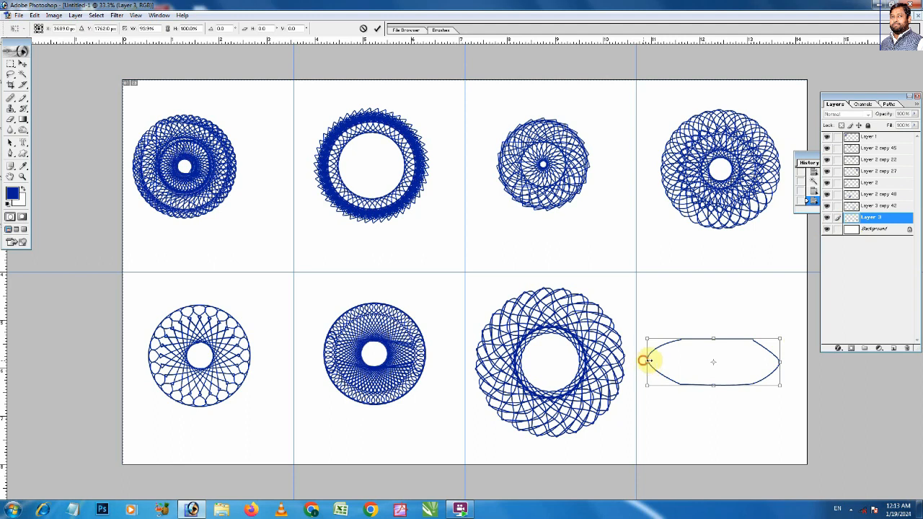
drag(647, 361, 653, 360)
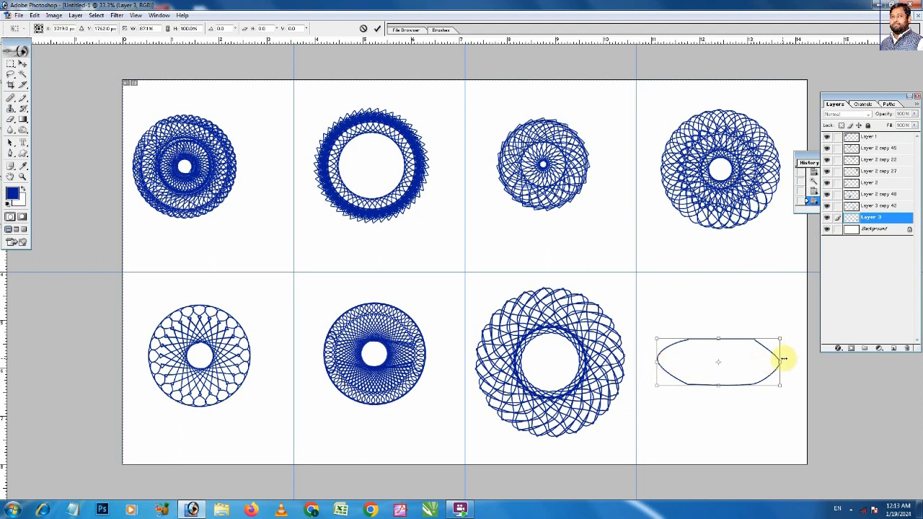
key(Return)
key(w)
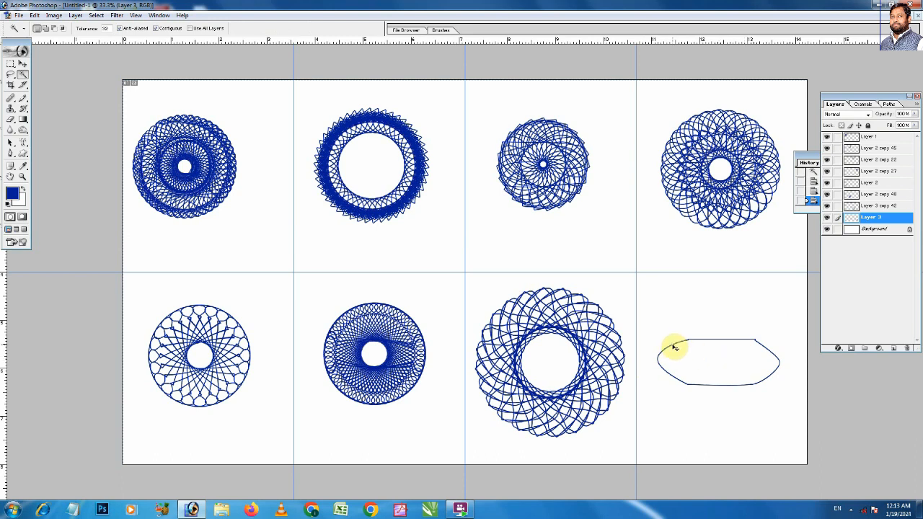
Step: Duplicate the elongated outline on Layer 3, shift the pivot slightly left of its centre, and rotate the copy 6°
key(ctrl+j)
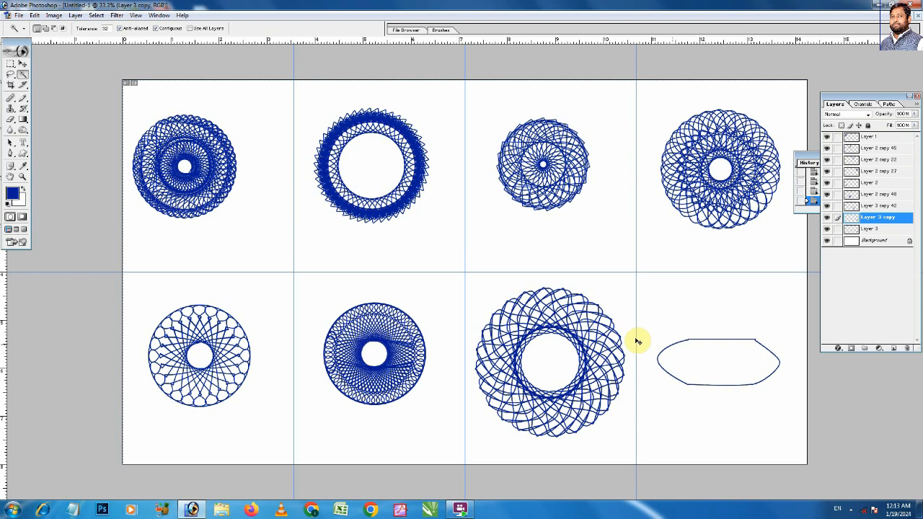
key(ctrl+t)
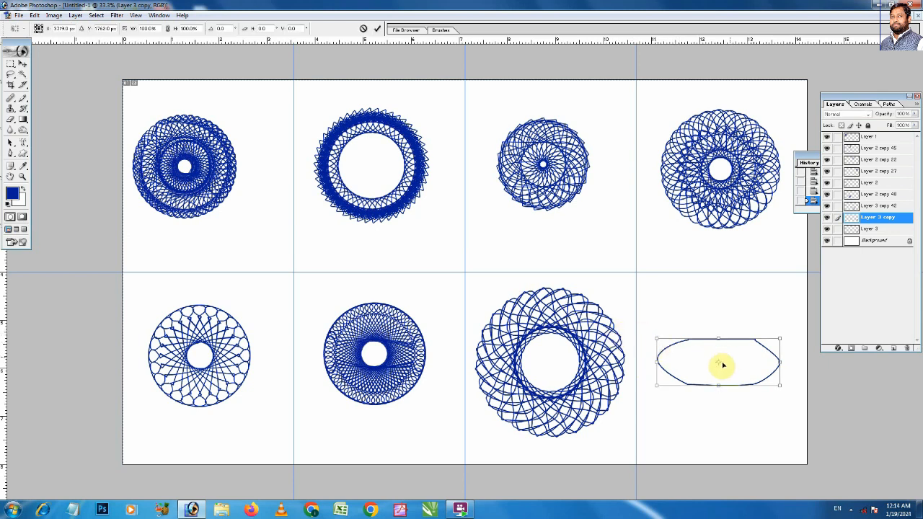
drag(716, 363, 713, 363)
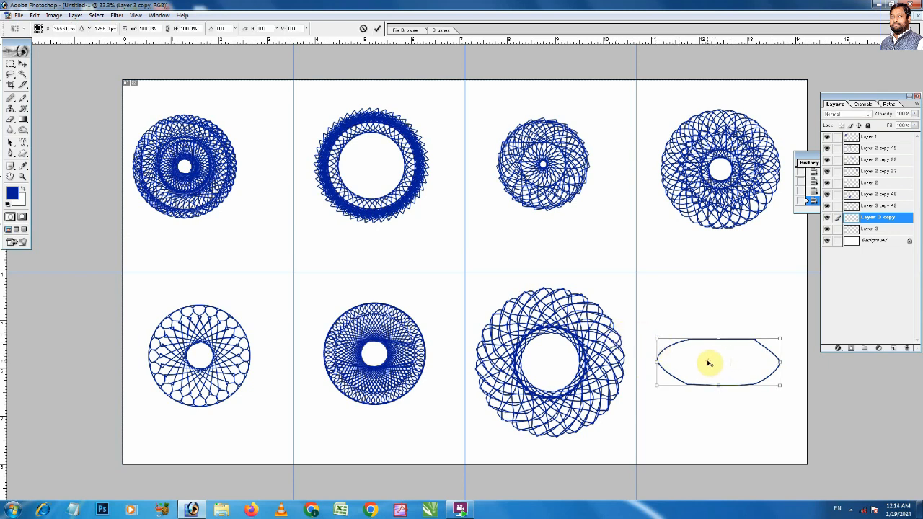
drag(789, 326, 794, 338)
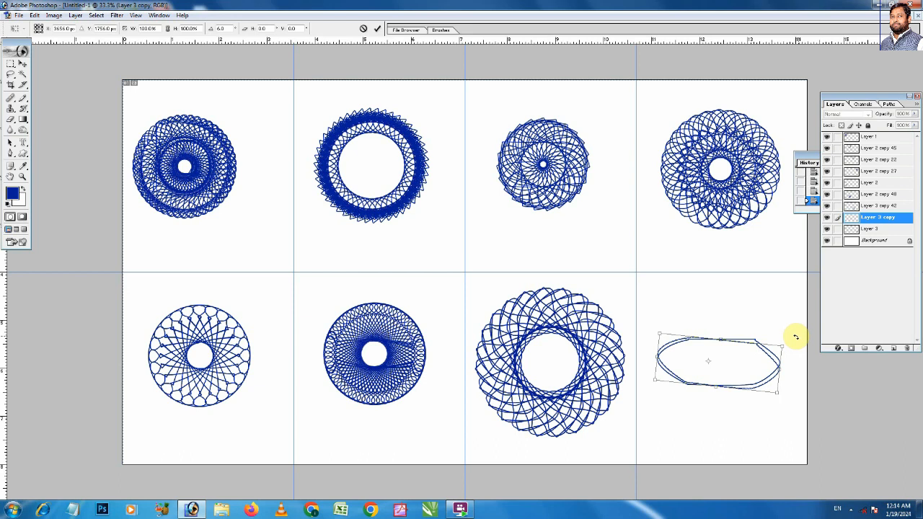
key(Return)
key(w)
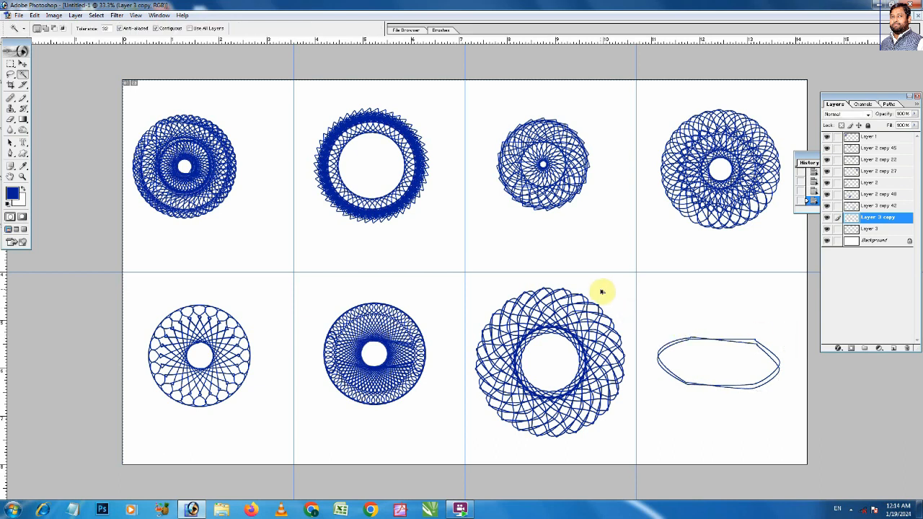
Step: Repeat the 6° rotated duplication of the elongated outline until the copies form a partial ring around the pivot
key(ctrl+alt+shift+t)
key(ctrl+alt+shift+t)
key(ctrl+alt+shift+t)
key(ctrl+alt+shift+t)
key(ctrl+alt+shift+t)
key(ctrl+alt+shift+t)
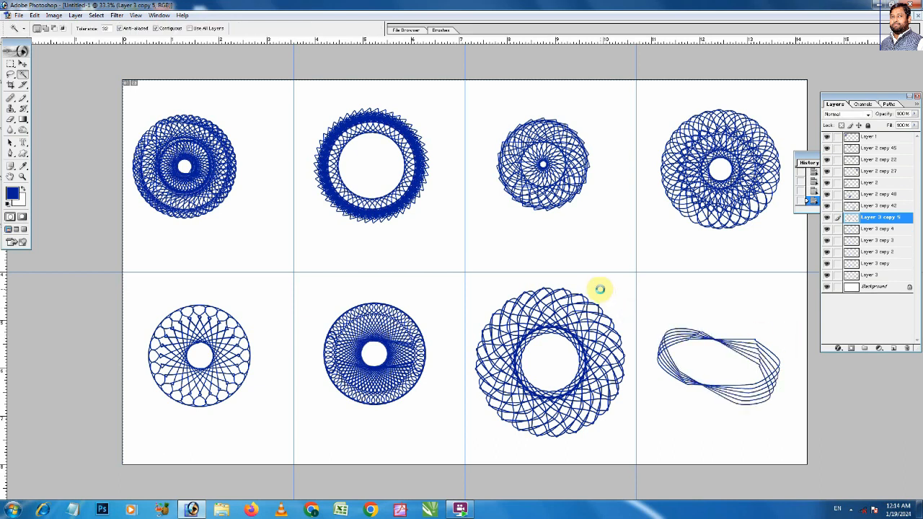
key(ctrl+alt+shift+t)
key(ctrl+alt+shift+t)
key(ctrl+alt+shift+t)
key(ctrl+alt+shift+t)
key(ctrl+alt+shift+t)
key(ctrl+alt+shift+t)
key(ctrl+alt+shift+t)
key(ctrl+alt+shift+t)
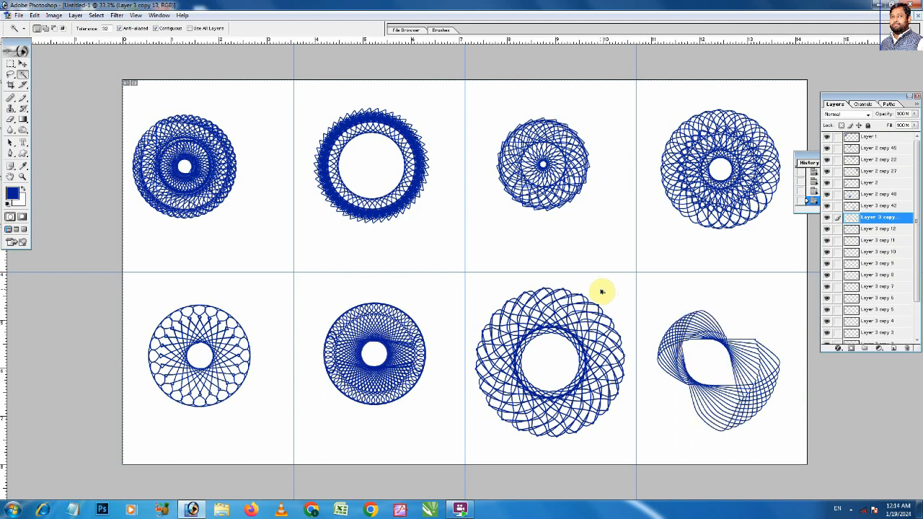
key(ctrl+alt+shift+t)
key(ctrl+alt+shift+t)
key(ctrl+alt+shift+t)
key(ctrl+alt+shift+t)
key(ctrl+alt+shift+t)
key(ctrl+alt+shift+t)
key(ctrl+alt+shift+t)
key(ctrl+alt+shift+t)
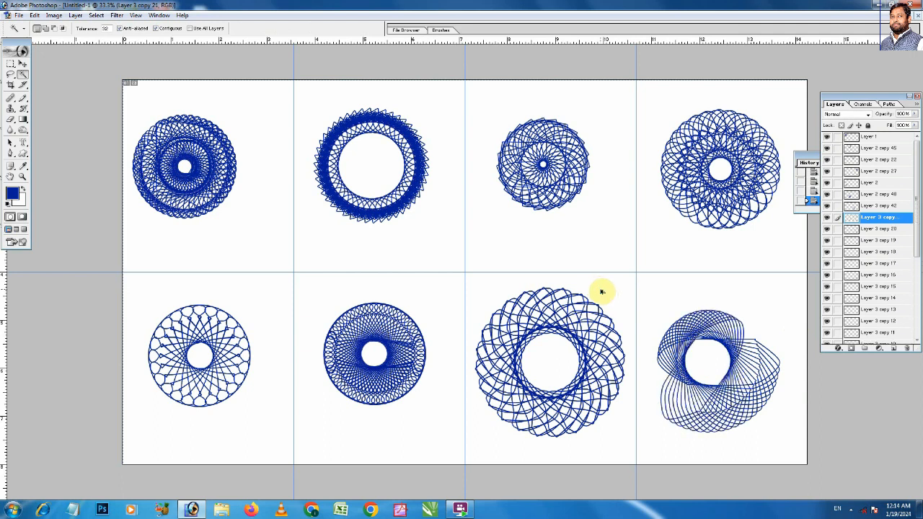
key(ctrl+alt+shift+t)
key(ctrl+alt+t)
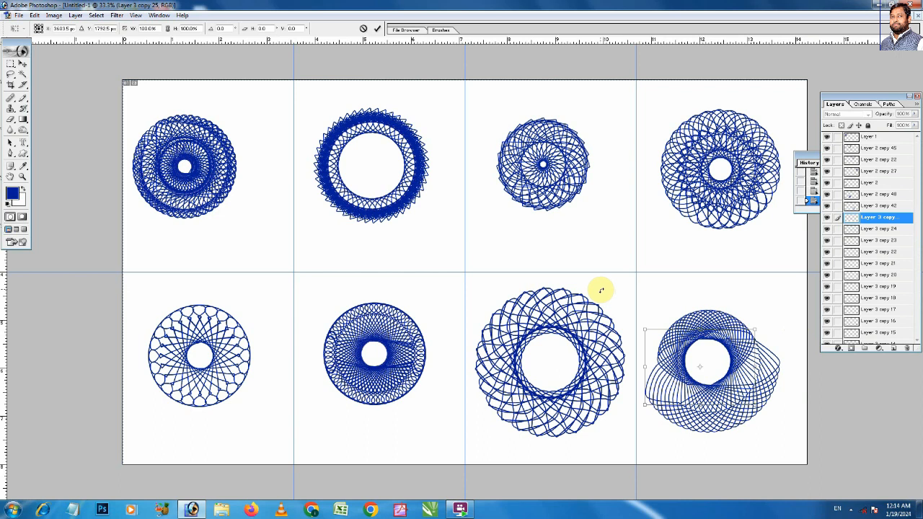
key(Return)
key(w)
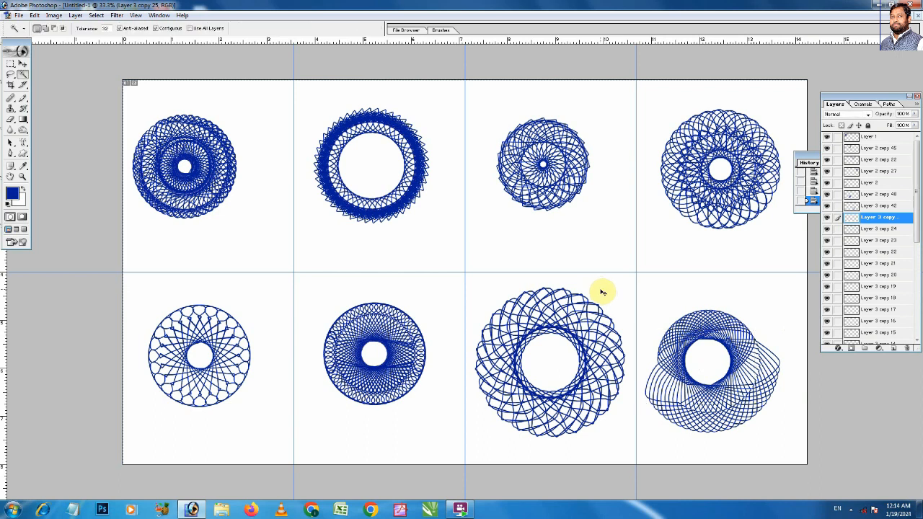
key(ctrl+z)
Step: Continue the repeated rotated duplication past Layer 3 copy 48 to build a second overlapping ring in the last guide cell
key(ctrl+alt+shift+t)
key(ctrl+alt+shift+t)
key(ctrl+alt+shift+t)
key(ctrl+alt+shift+t)
key(ctrl+alt+shift+t)
key(ctrl+alt+shift+t)
key(ctrl+alt+shift+t)
key(ctrl+alt+shift+t)
key(ctrl+alt+shift+t)
key(ctrl+alt+shift+t)
key(ctrl+alt+shift+t)
key(ctrl+alt+shift+t)
key(ctrl+alt+shift+t)
key(ctrl+alt+shift+t)
key(ctrl+alt+shift+t)
key(ctrl+alt+shift+t)
key(ctrl+alt+shift+t)
key(ctrl+alt+shift+t)
key(ctrl+alt+shift+t)
key(ctrl+alt+shift+t)
key(ctrl+alt+shift+t)
key(ctrl+alt+shift+t)
key(ctrl+alt+shift+t)
key(ctrl+alt+shift+t)
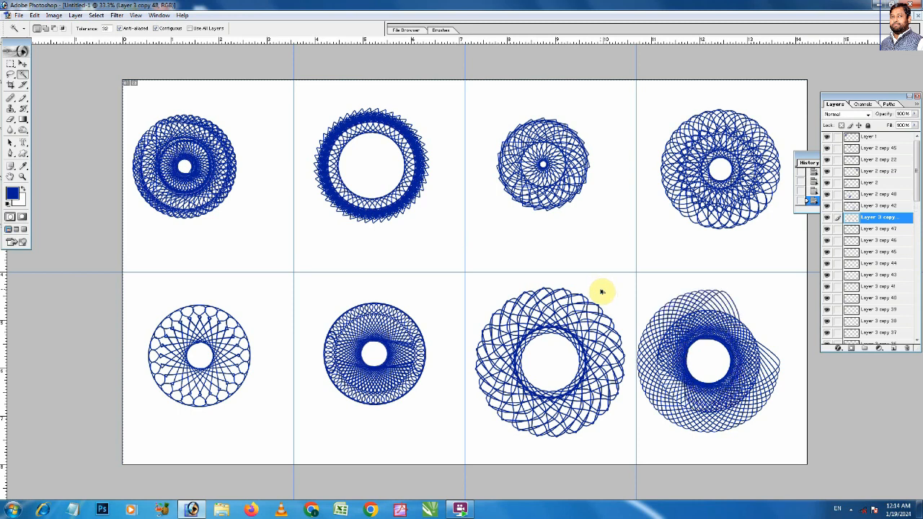
key(ctrl+alt+shift+t)
key(ctrl+alt+shift+t)
key(ctrl+alt+shift+t)
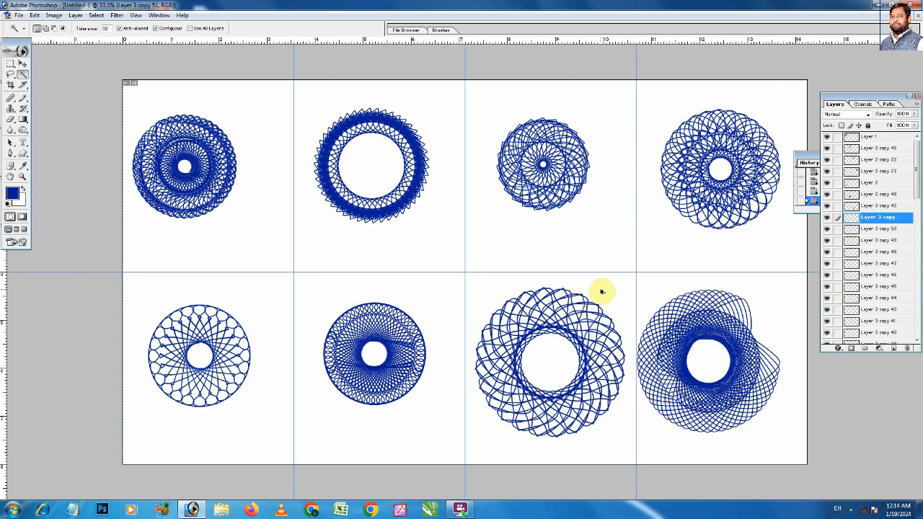
key(ctrl+alt+shift+t)
Step: Undo the most recent rotated duplicates back to Layer 3 copy 45
key(ctrl+z)
key(ctrl+z)
key(ctrl+z)
key(ctrl+alt+z)
key(ctrl+alt+z)
key(ctrl+alt+z)
key(ctrl+alt+z)
key(ctrl+alt+z)
key(ctrl+alt+z)
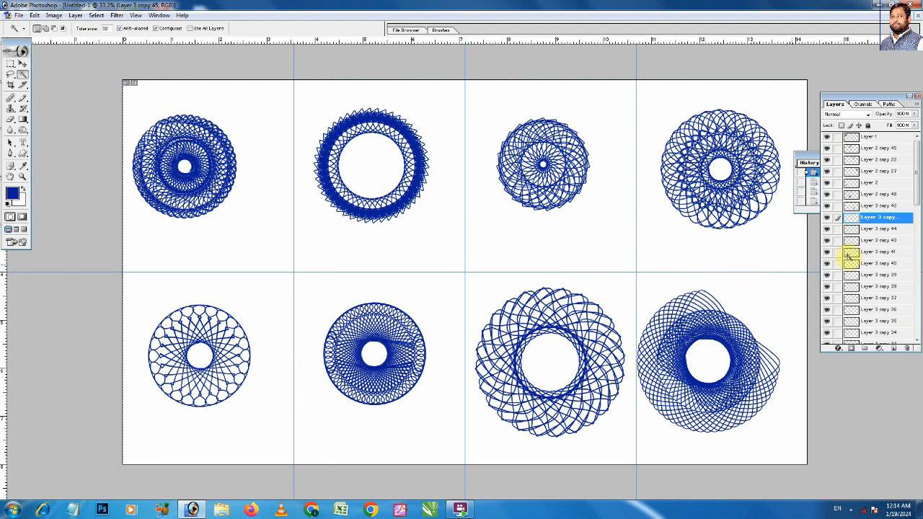
Step: Link all the rotated outline layers beneath Layer 3 copy 45, down to and including Layer 3
drag(837, 228, 837, 278)
drag(839, 312, 840, 330)
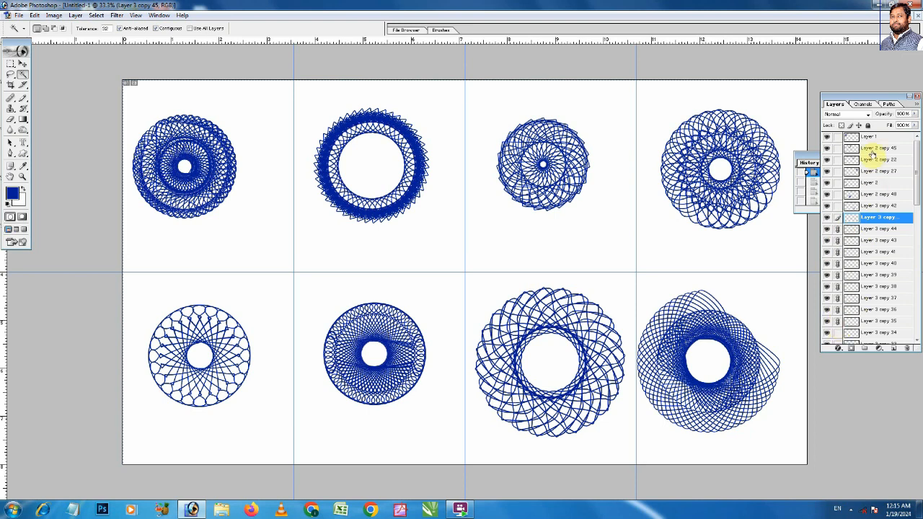
drag(874, 98, 800, 69)
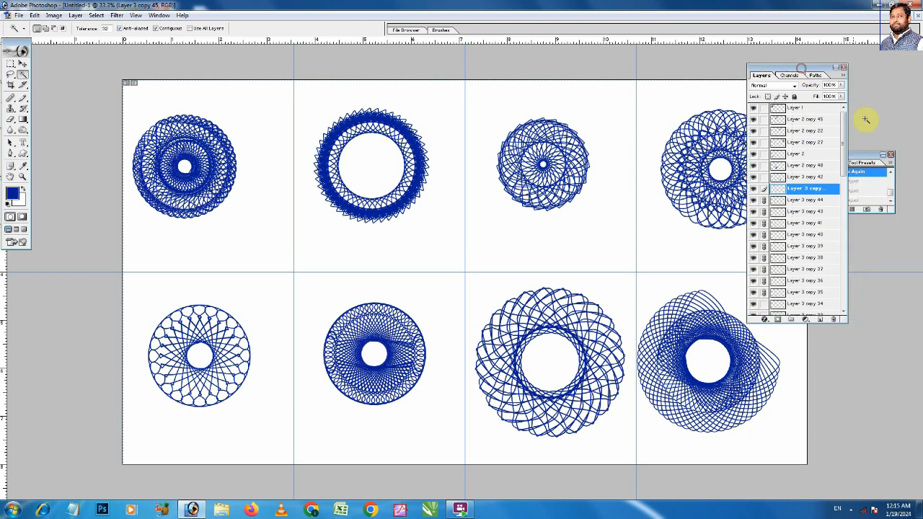
drag(843, 166, 850, 218)
drag(763, 135, 761, 277)
drag(842, 204, 764, 308)
drag(844, 226, 845, 267)
drag(763, 171, 763, 295)
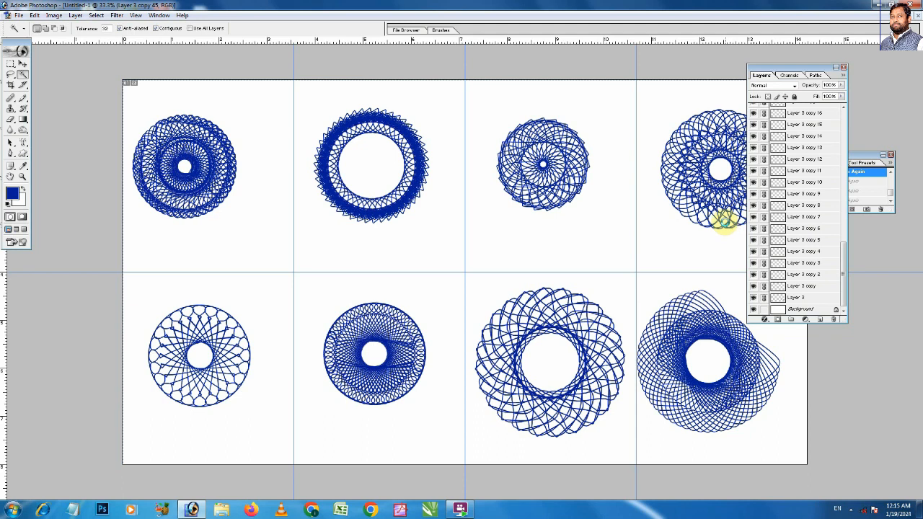
Step: Merge the linked outline layers into one layer and check the merged rosette by toggling its visibility
key(ctrl+e)
click(754, 188)
click(754, 188)
drag(798, 71, 872, 70)
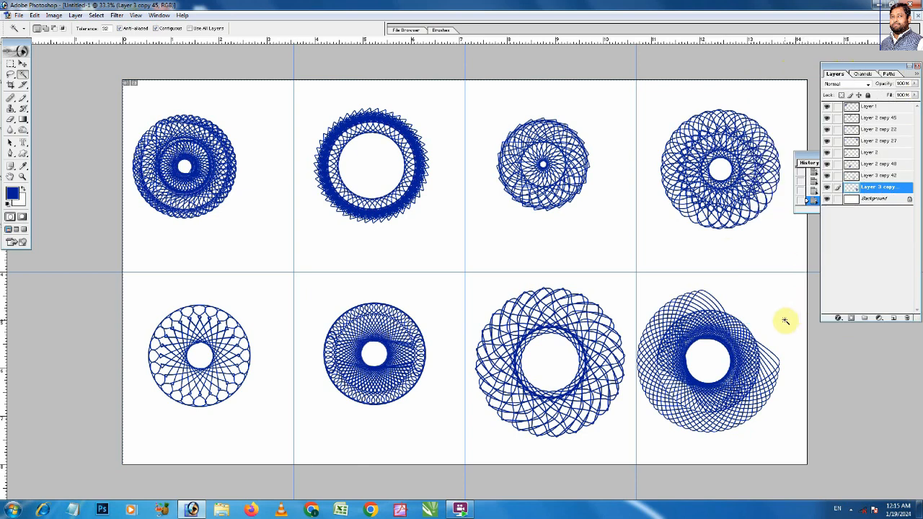
Step: Move the merged rosette slightly right and down to centre it in the last guide cell, and inspect it up close
key(v)
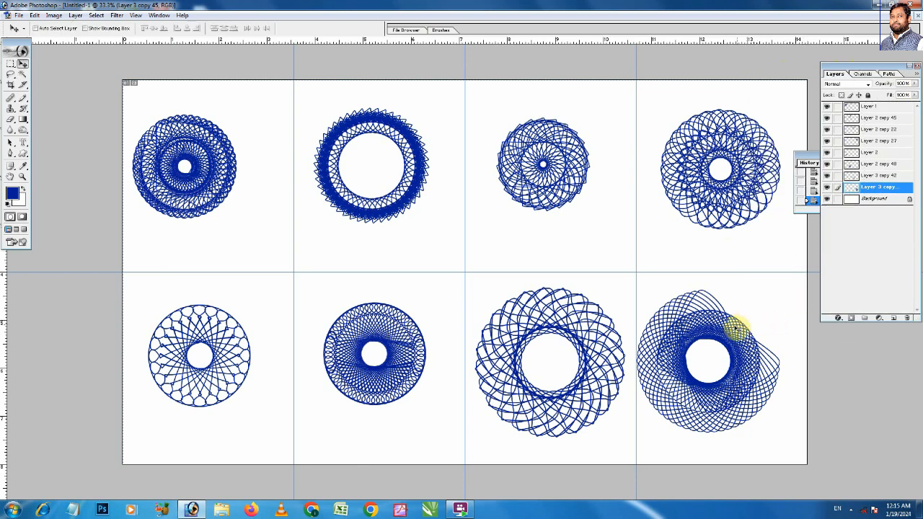
drag(720, 321, 732, 328)
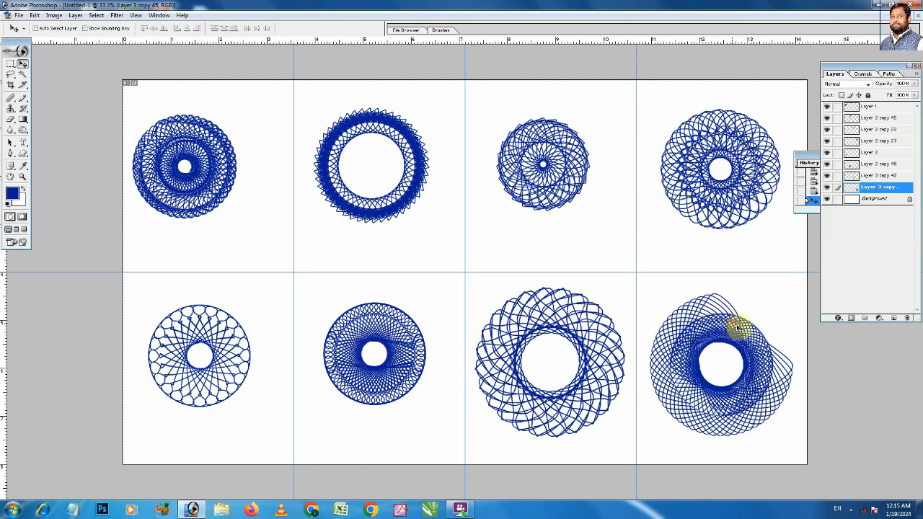
drag(646, 283, 818, 432)
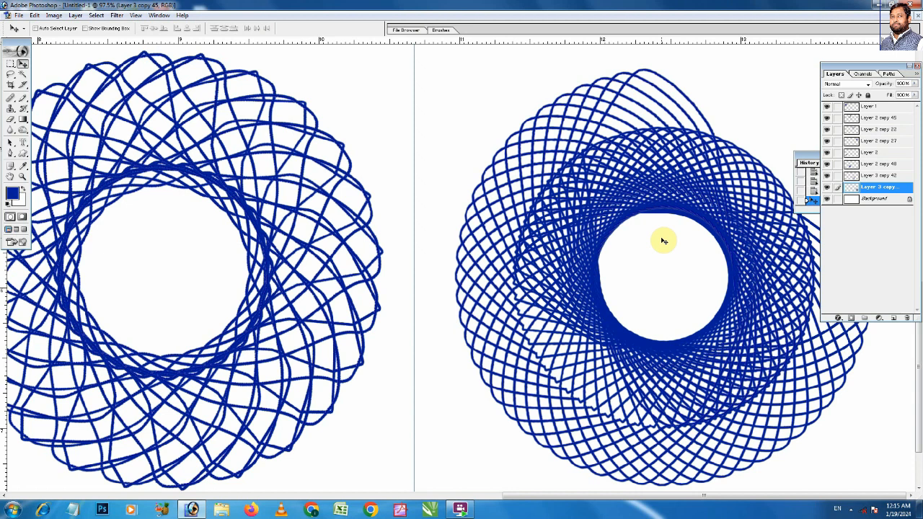
key(ctrl+0)
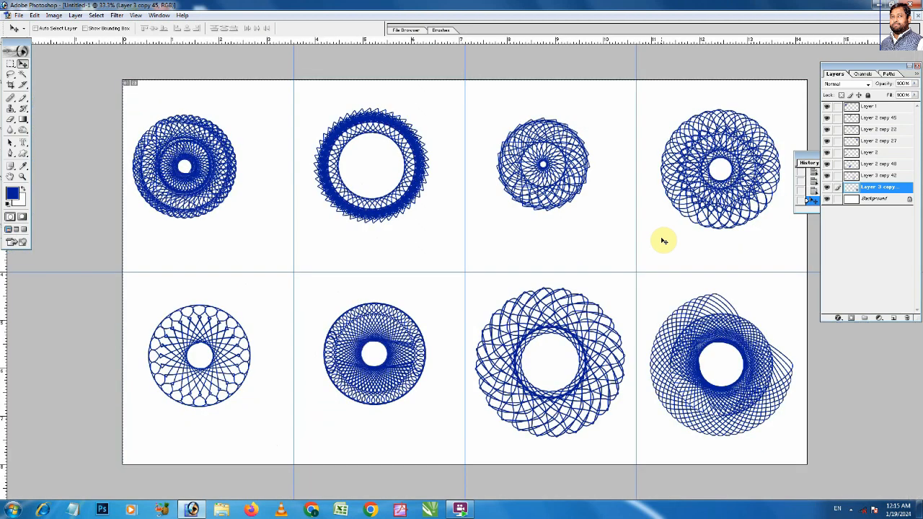